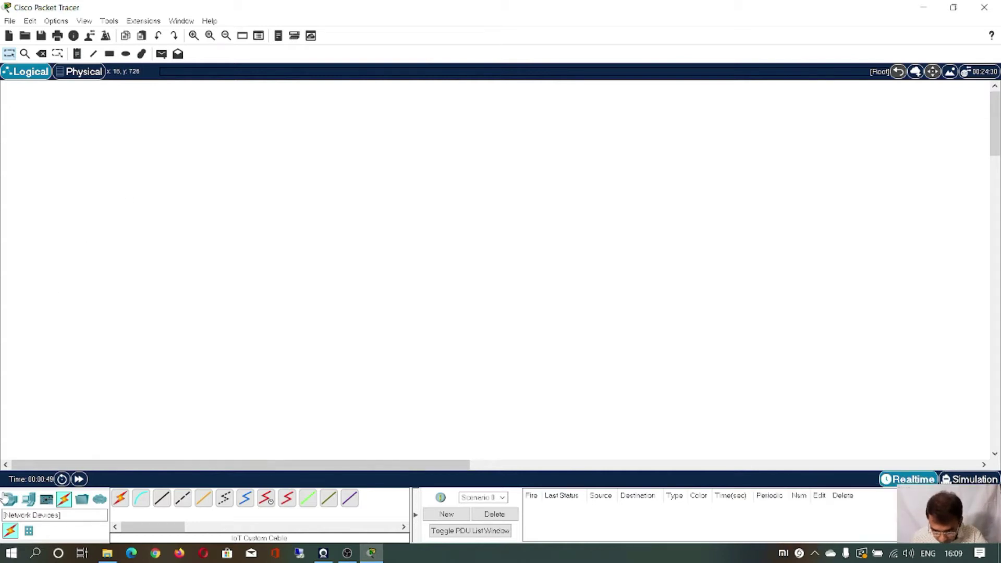
# Place an 819HG-4G-IOX router in the empty logical workspace, left of the centre
pyautogui.click(11, 500)
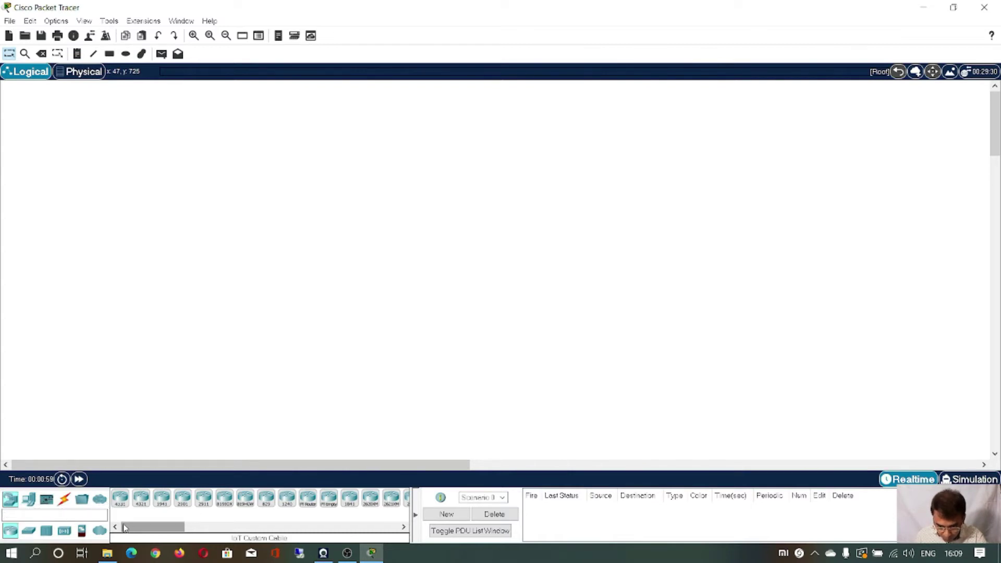
pyautogui.moveTo(216, 499); pyautogui.dragTo(321, 282)
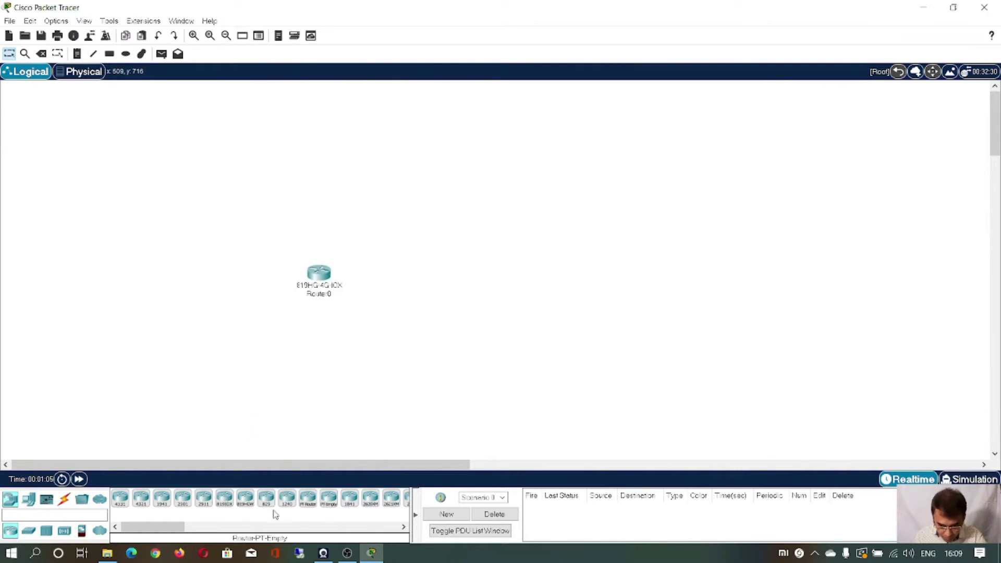
pyautogui.moveTo(171, 527)
pyautogui.mouseDown()
pyautogui.moveTo(267, 527)
pyautogui.moveTo(154, 527)
pyautogui.mouseUp()
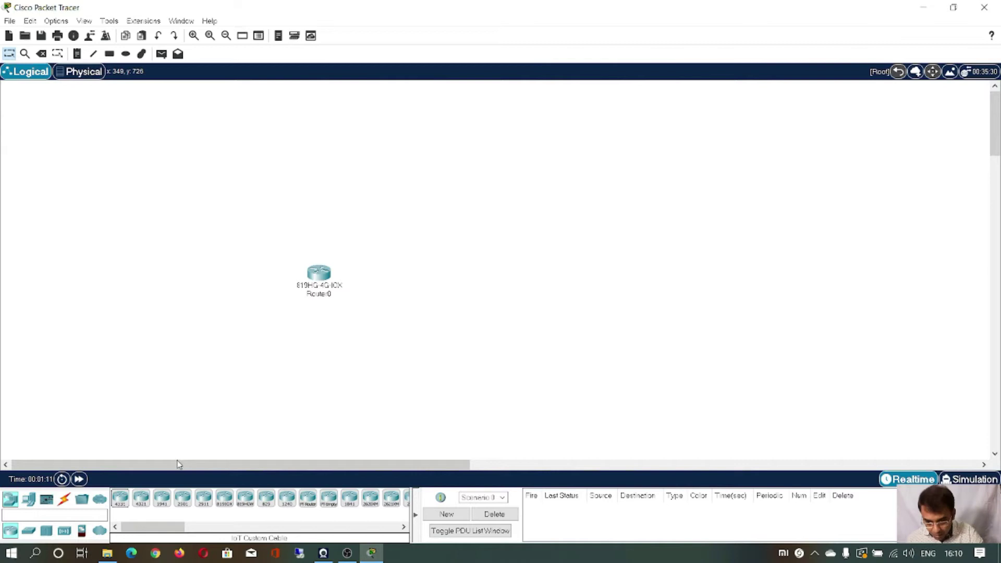
# Add a generic server to the left of the router and a smartphone above and to the right of it
pyautogui.click(28, 500)
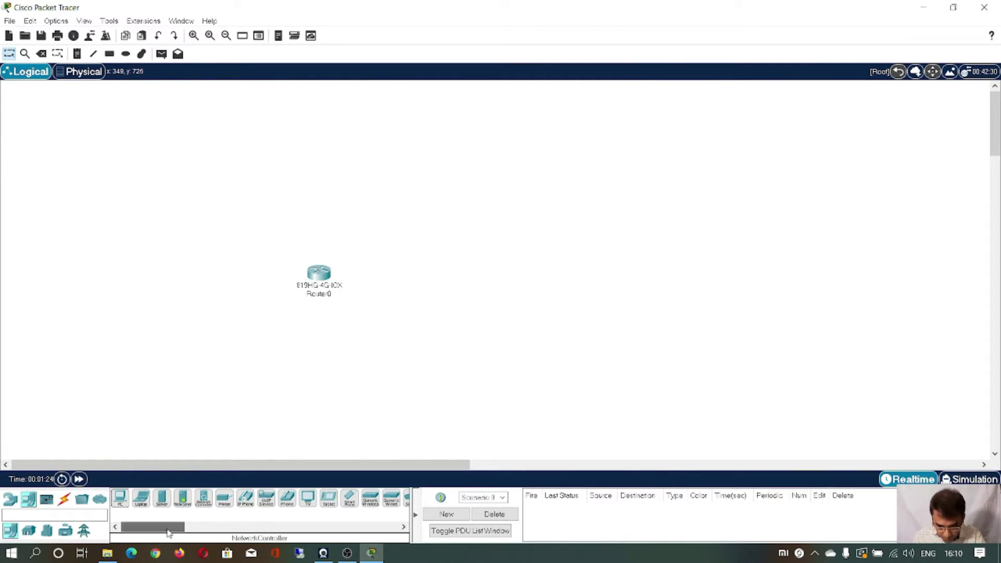
pyautogui.scroll(-3, 182, 533)
pyautogui.scroll(3, 193, 536)
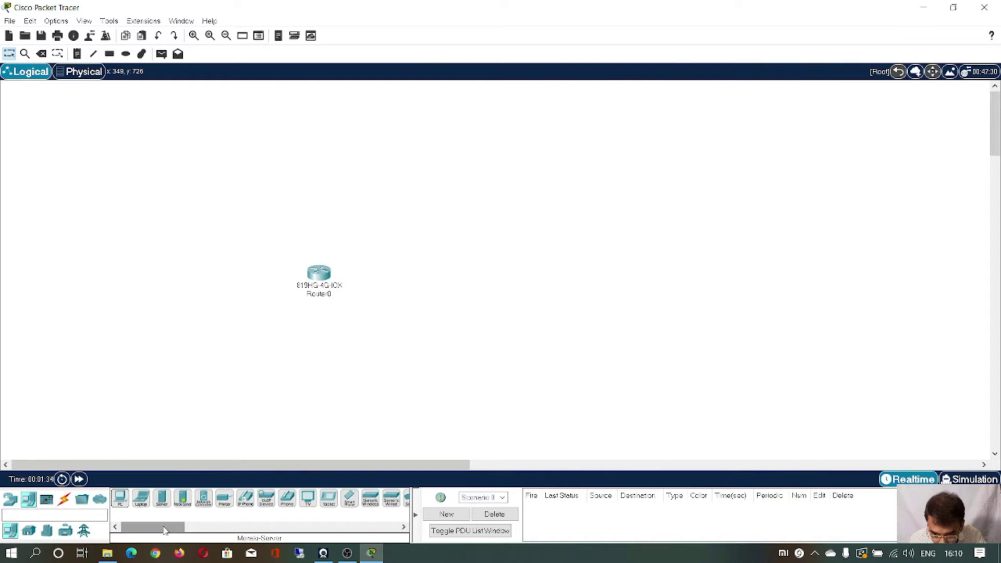
pyautogui.moveTo(164, 509); pyautogui.dragTo(185, 260)
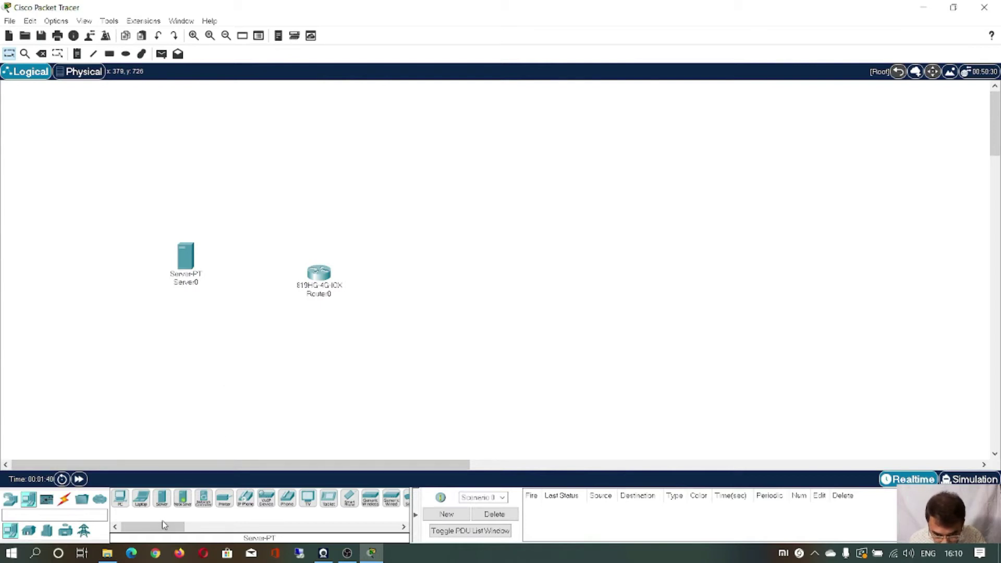
pyautogui.moveTo(348, 509); pyautogui.dragTo(413, 203)
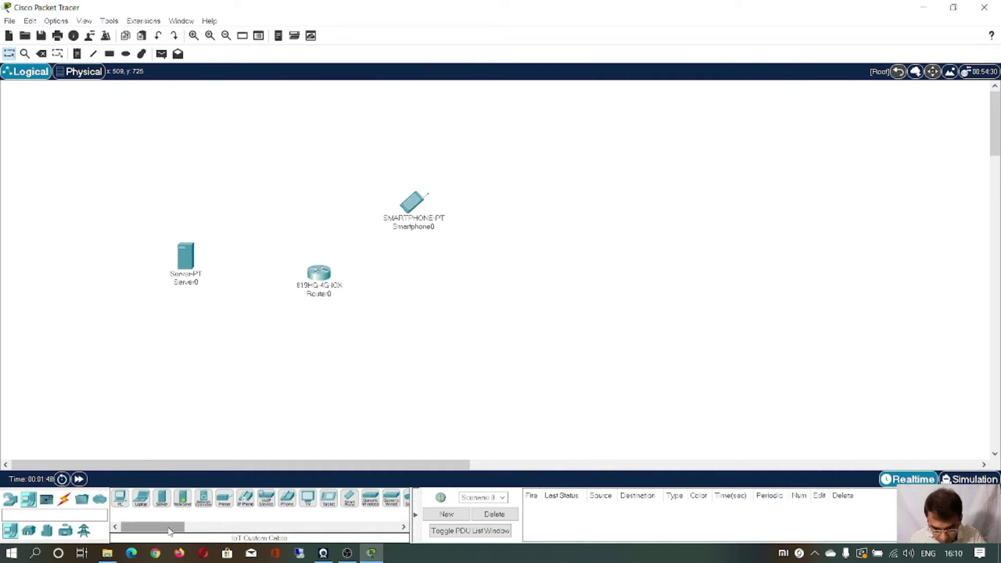
pyautogui.moveTo(164, 527)
pyautogui.mouseDown()
pyautogui.moveTo(203, 527)
pyautogui.moveTo(163, 526)
pyautogui.mouseUp()
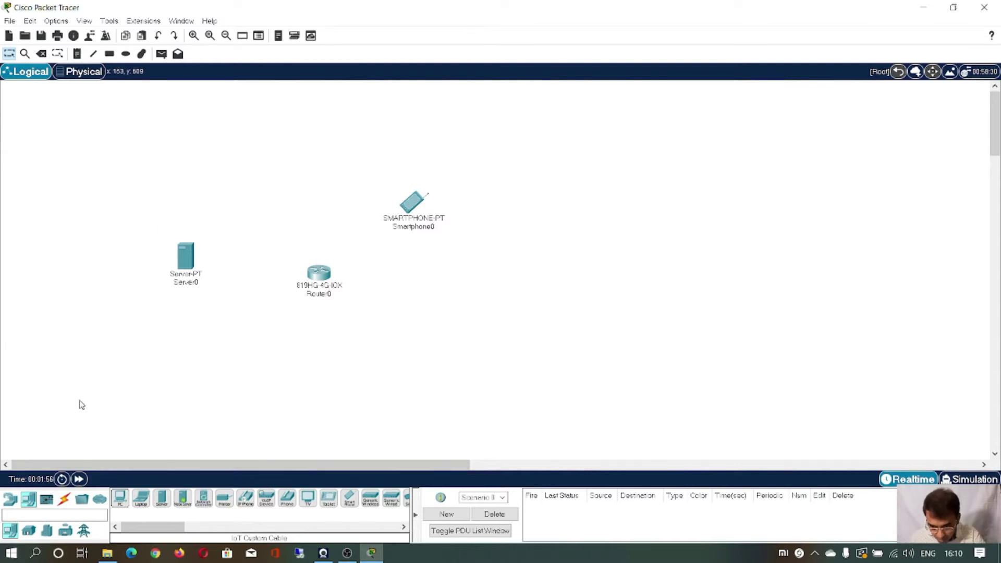
# Add the home devices fan and air conditioner below the router, plus a coffee-maker appliance and a door to its right
pyautogui.click(27, 531)
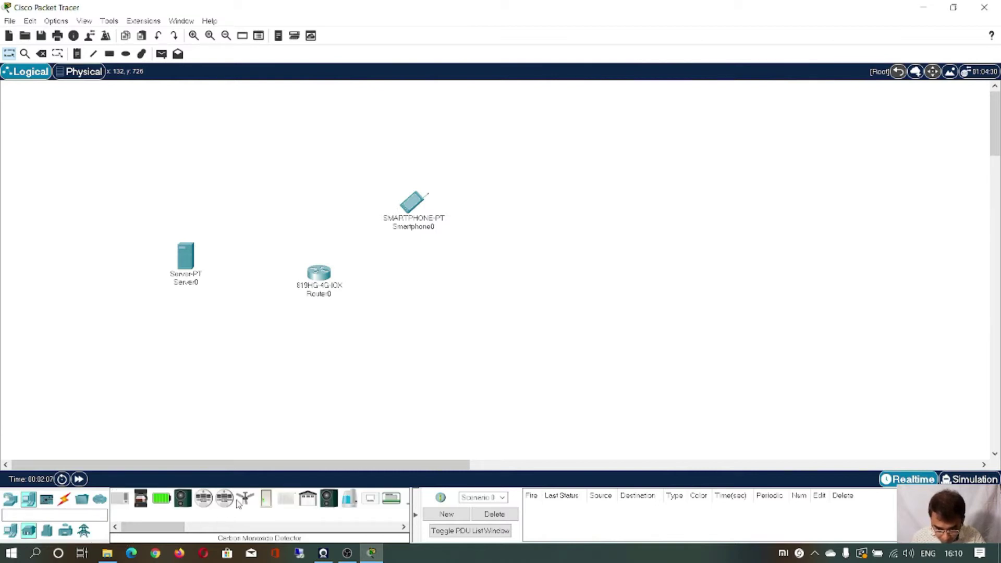
pyautogui.moveTo(248, 500); pyautogui.dragTo(245, 346)
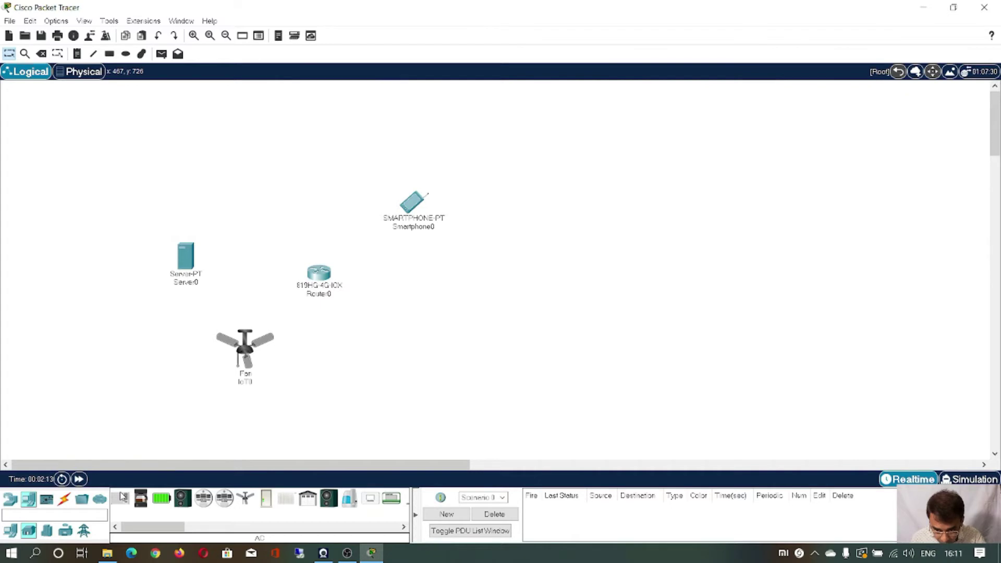
pyautogui.moveTo(123, 495); pyautogui.dragTo(425, 334)
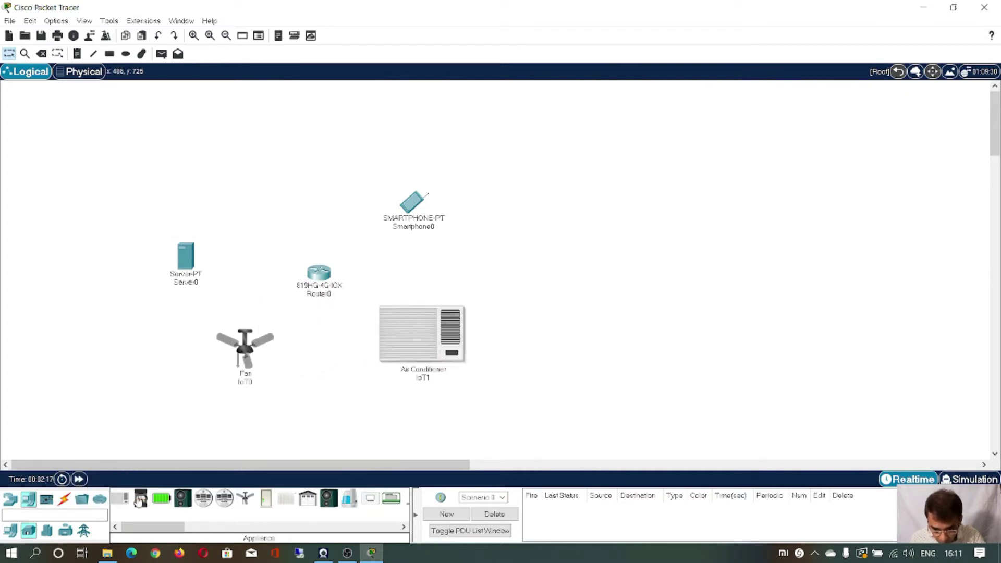
pyautogui.moveTo(140, 499); pyautogui.dragTo(505, 284)
pyautogui.moveTo(272, 501); pyautogui.dragTo(592, 276)
# Add a home window above and to the right of the door and a webcam below and to its right
pyautogui.moveTo(152, 527); pyautogui.dragTo(272, 526)
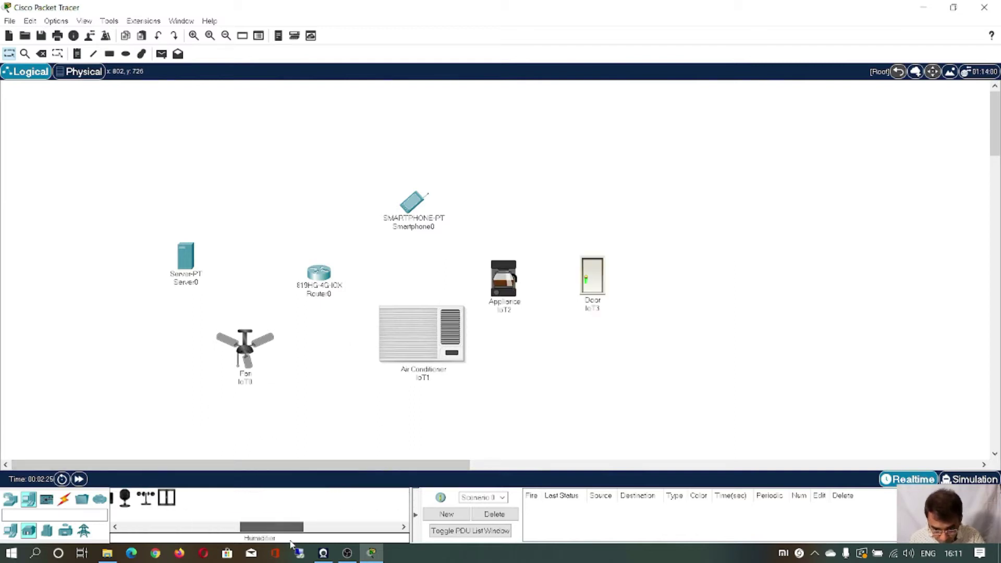
pyautogui.moveTo(173, 504); pyautogui.dragTo(653, 203)
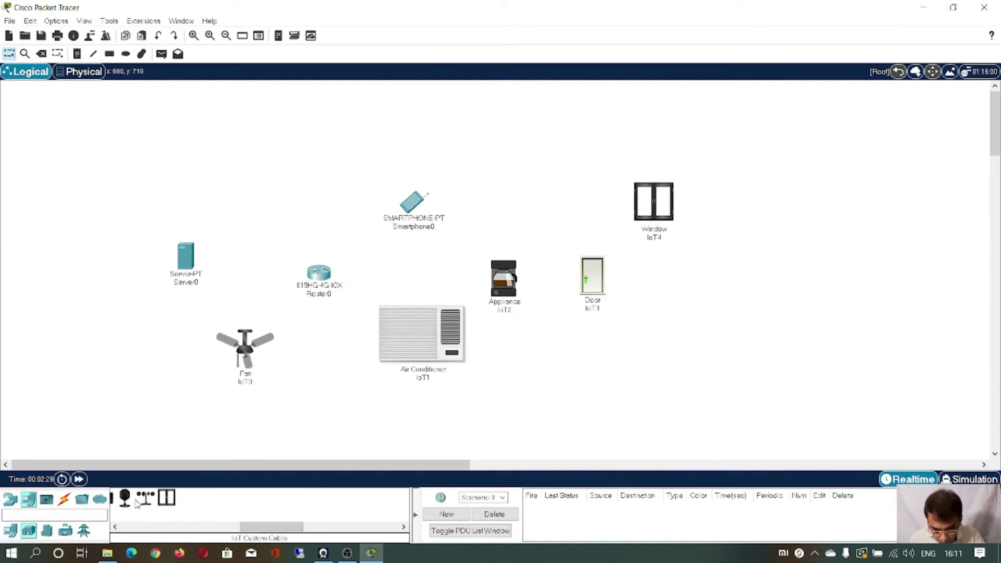
pyautogui.moveTo(127, 499); pyautogui.dragTo(667, 338)
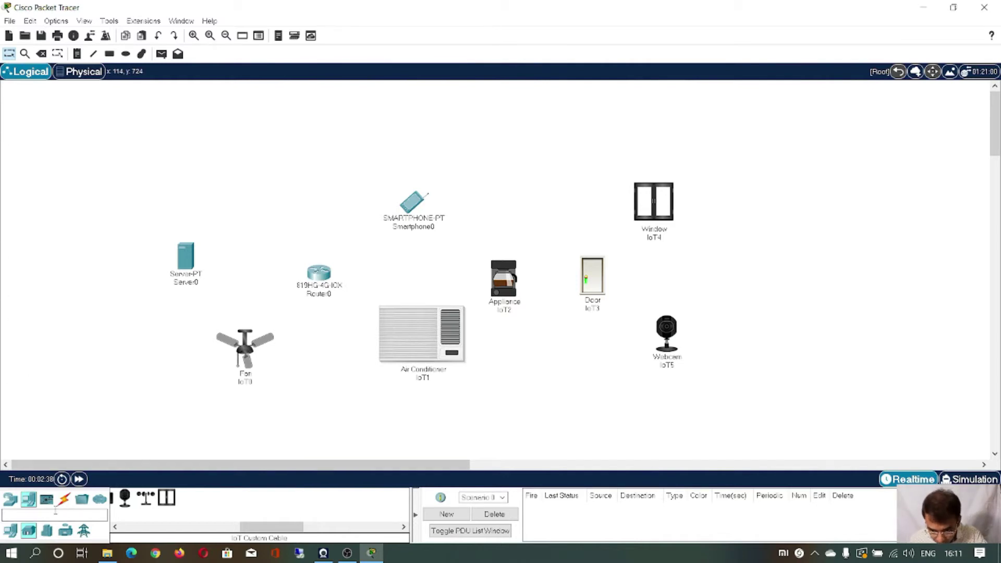
# Add the smart city devices wind detector right of the window, old car above the router, and street lamp above the appliance
pyautogui.click(47, 531)
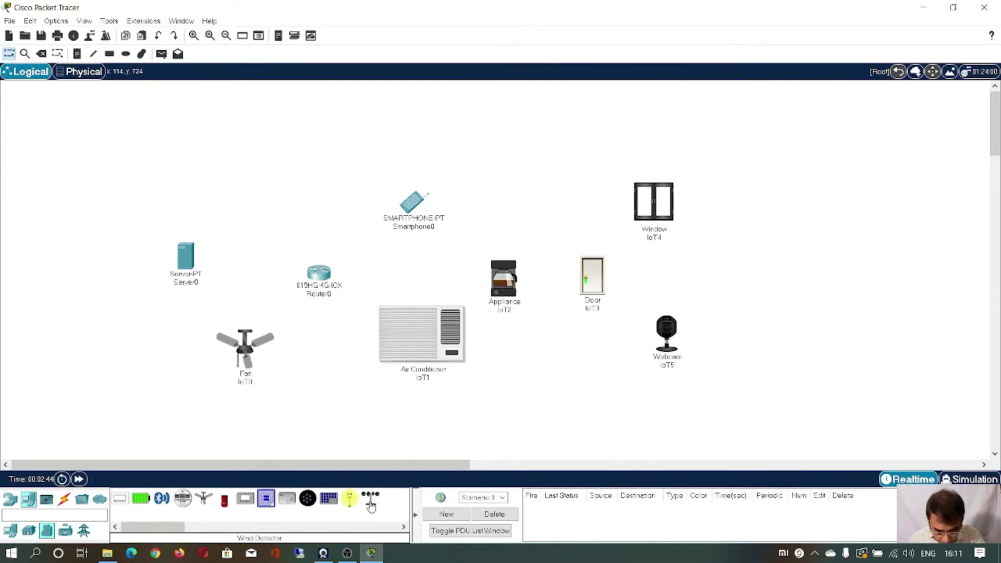
pyautogui.moveTo(371, 502); pyautogui.dragTo(793, 252)
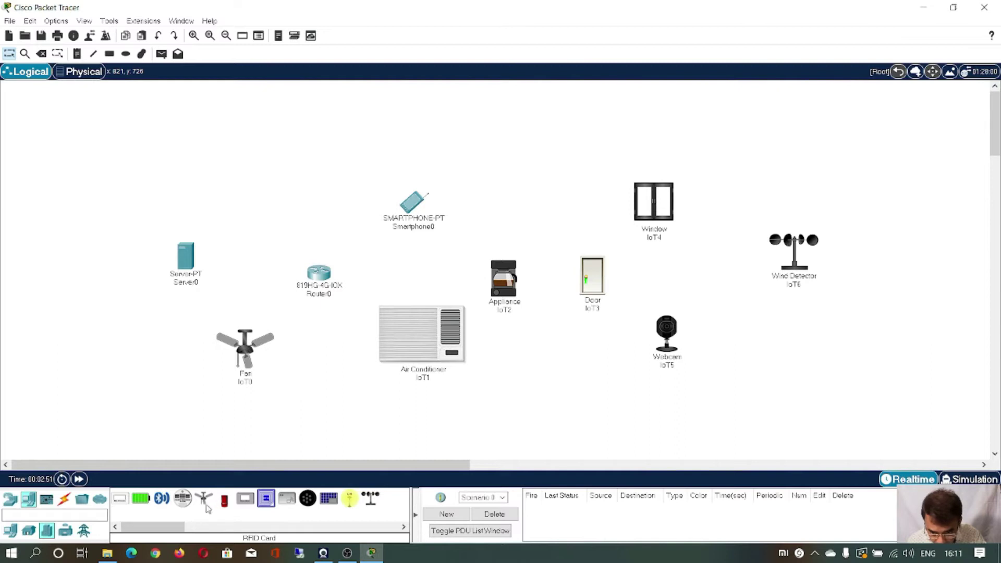
pyautogui.moveTo(225, 501); pyautogui.dragTo(278, 211)
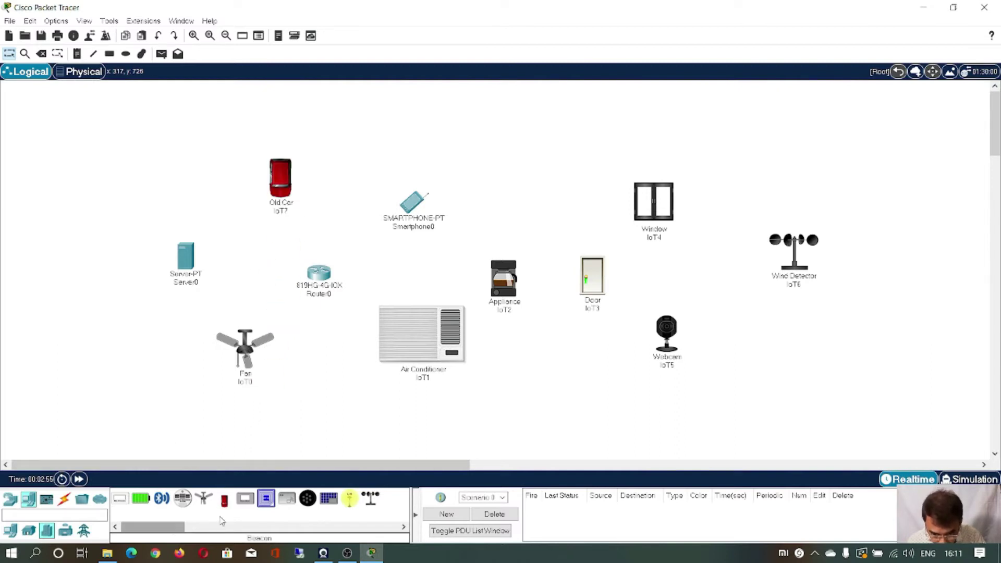
pyautogui.moveTo(348, 501); pyautogui.dragTo(509, 193)
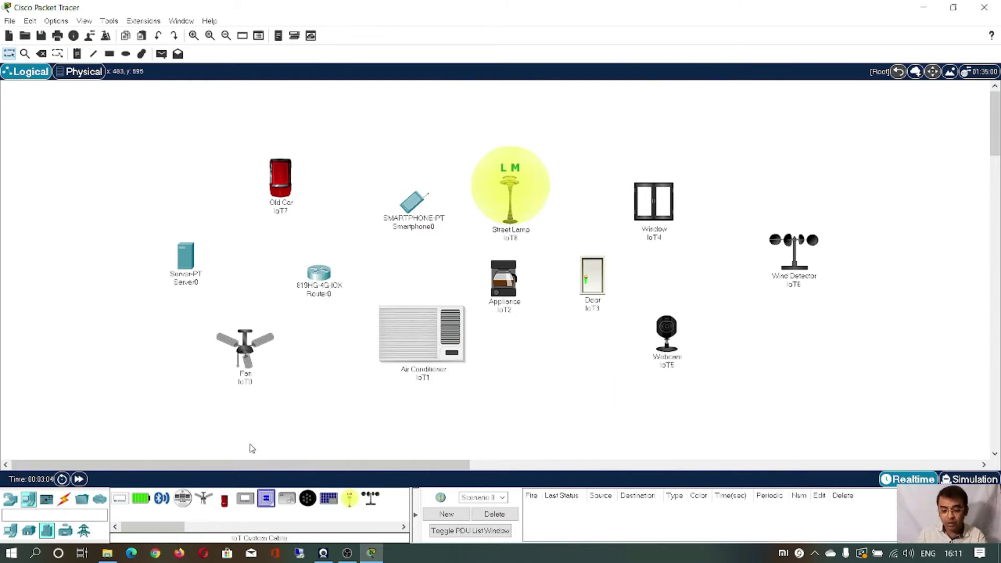
# Place a wind turbine from the industrial devices above the wind detector
pyautogui.click(67, 530)
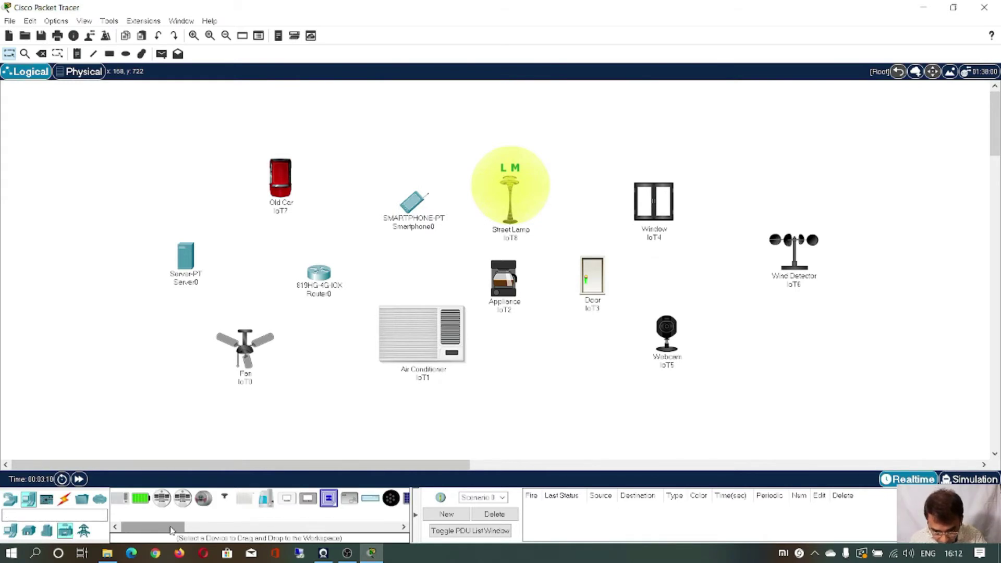
pyautogui.moveTo(162, 531); pyautogui.dragTo(198, 530)
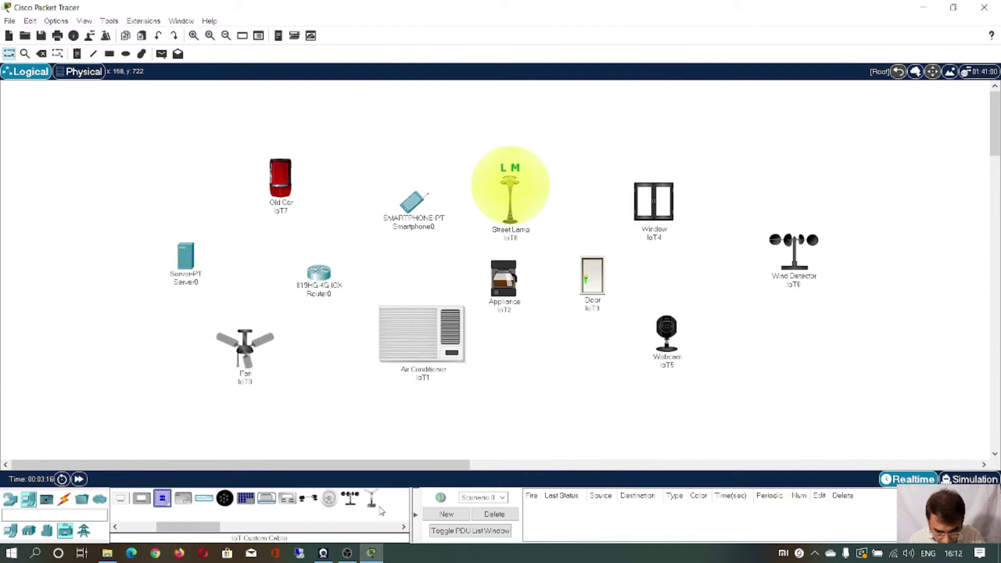
pyautogui.moveTo(371, 500); pyautogui.dragTo(757, 165)
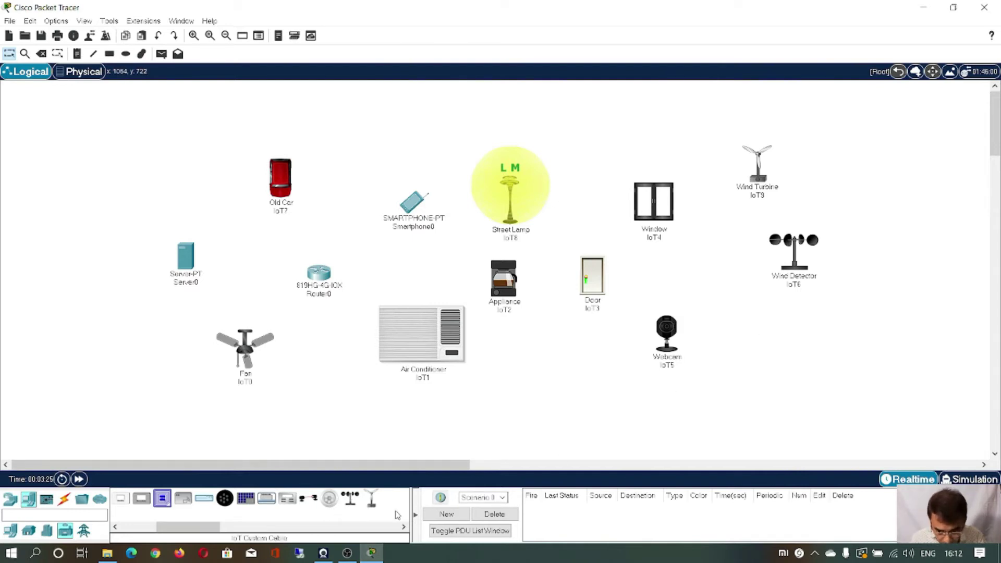
pyautogui.hscroll(-3, 213, 530)
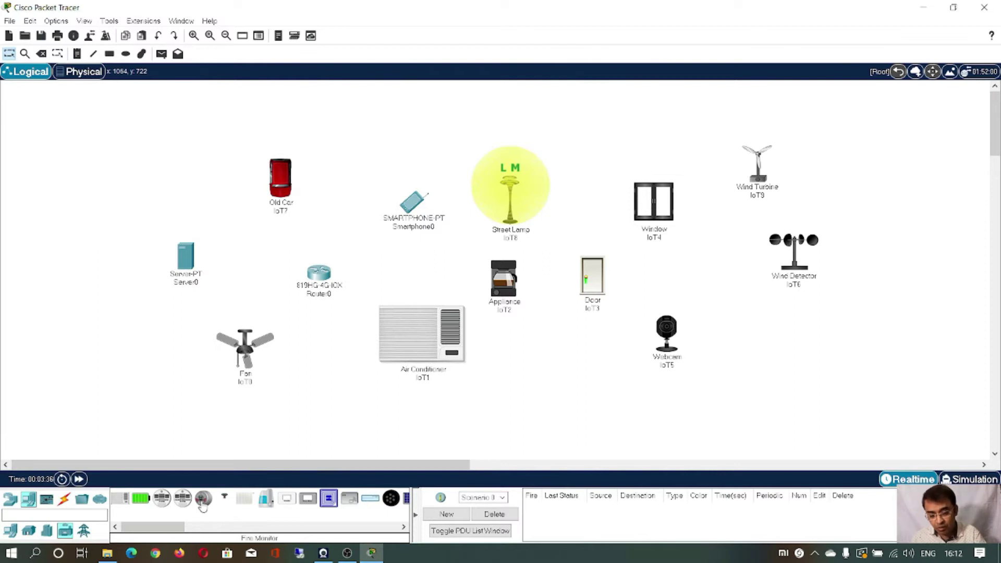
# Add a power grid wind turbine to the right of the webcam and a blower below it
pyautogui.click(85, 530)
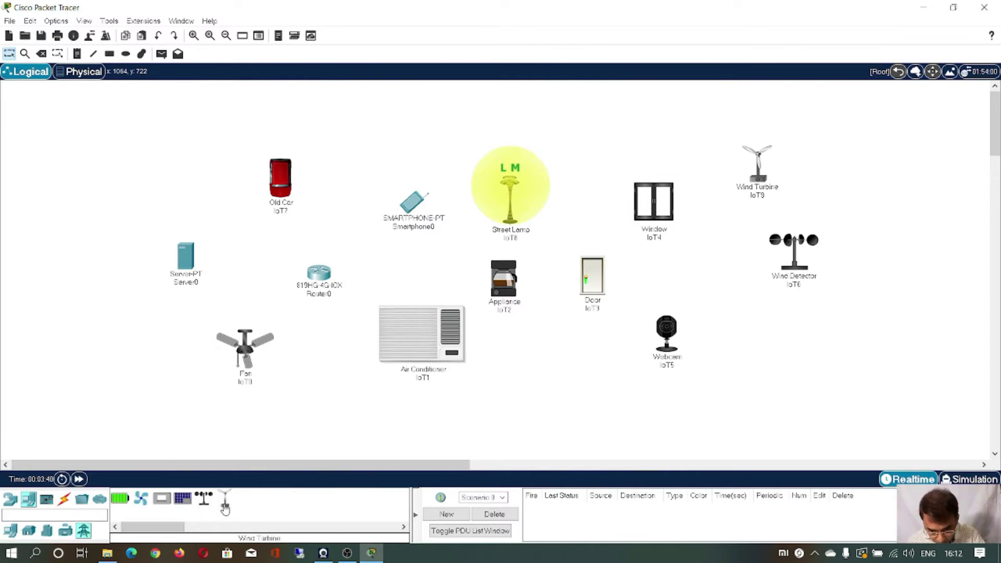
pyautogui.moveTo(226, 502); pyautogui.dragTo(740, 329)
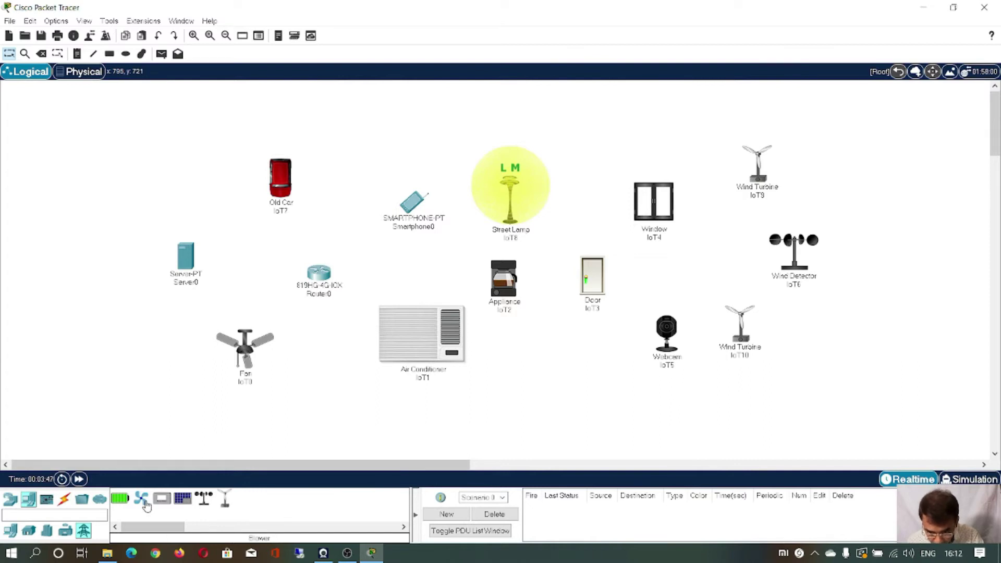
pyautogui.moveTo(225, 499); pyautogui.dragTo(791, 385)
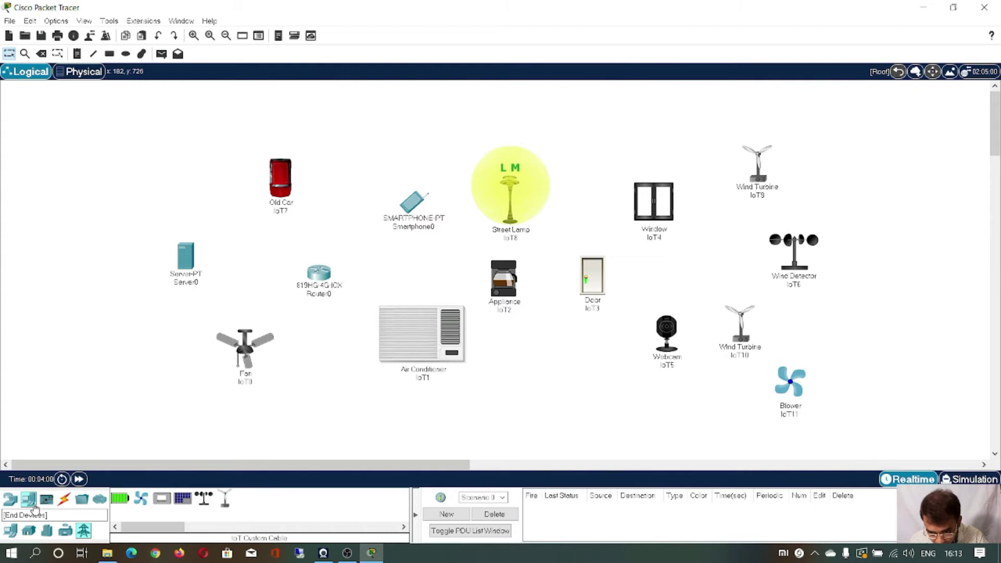
# Place an MCU board to the left of the server and a motion sensor to the left of the fan
pyautogui.click(9, 530)
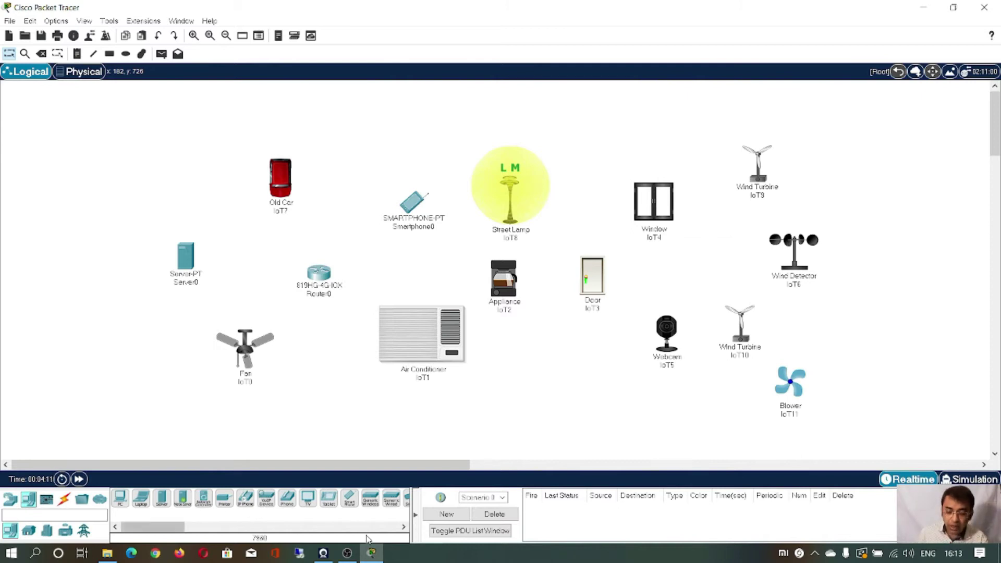
pyautogui.click(47, 499)
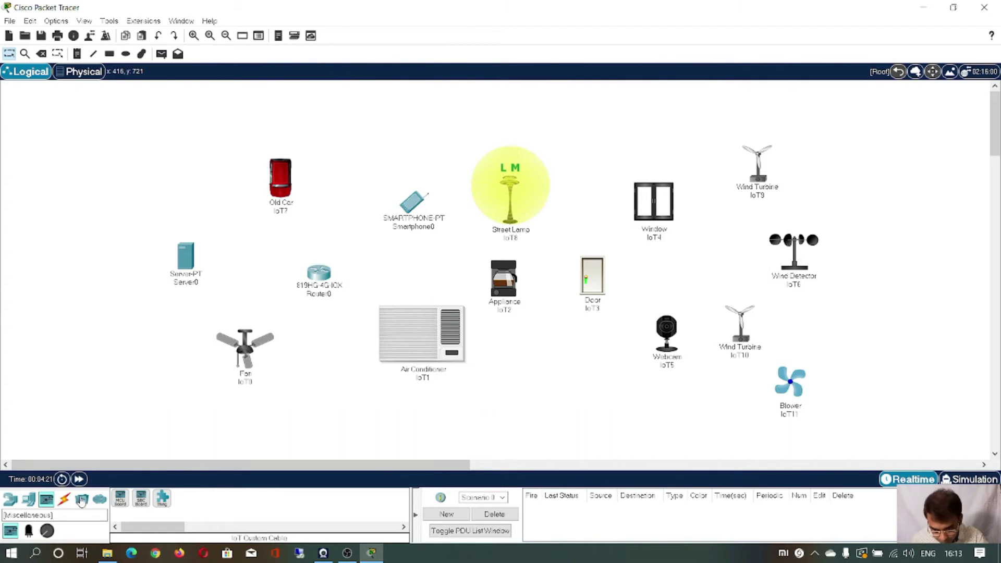
pyautogui.moveTo(120, 498); pyautogui.dragTo(72, 237)
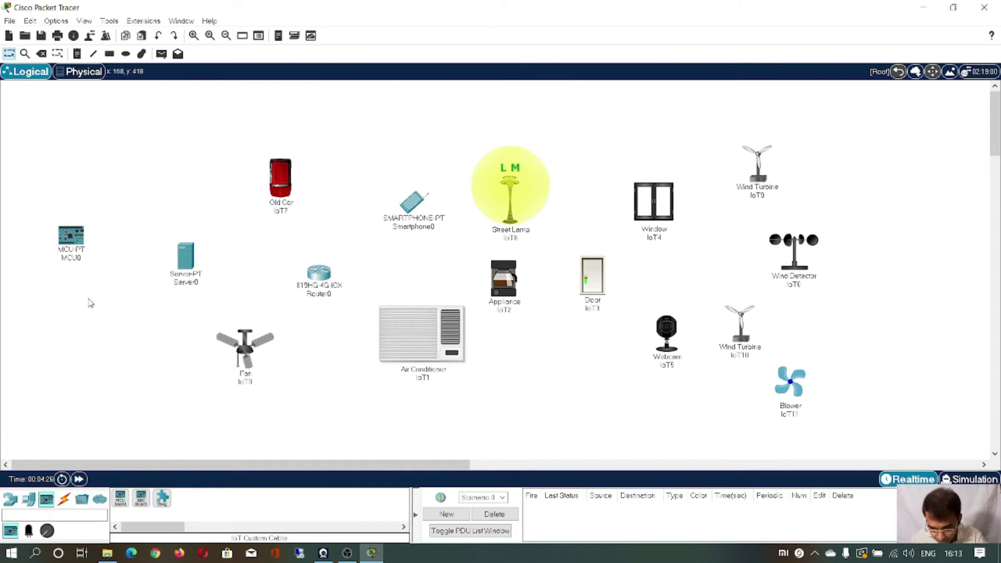
pyautogui.click(48, 530)
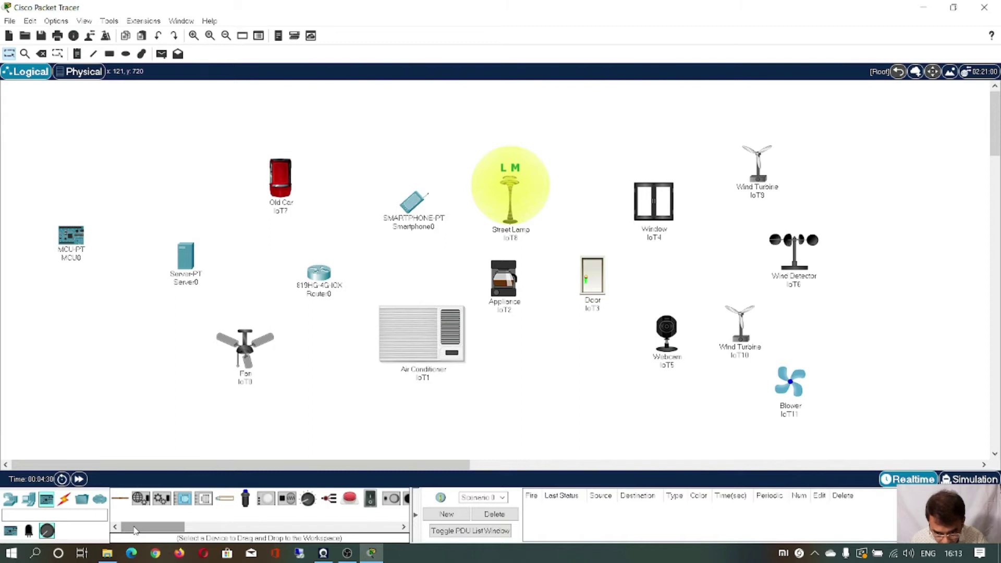
pyautogui.moveTo(264, 511); pyautogui.dragTo(134, 346)
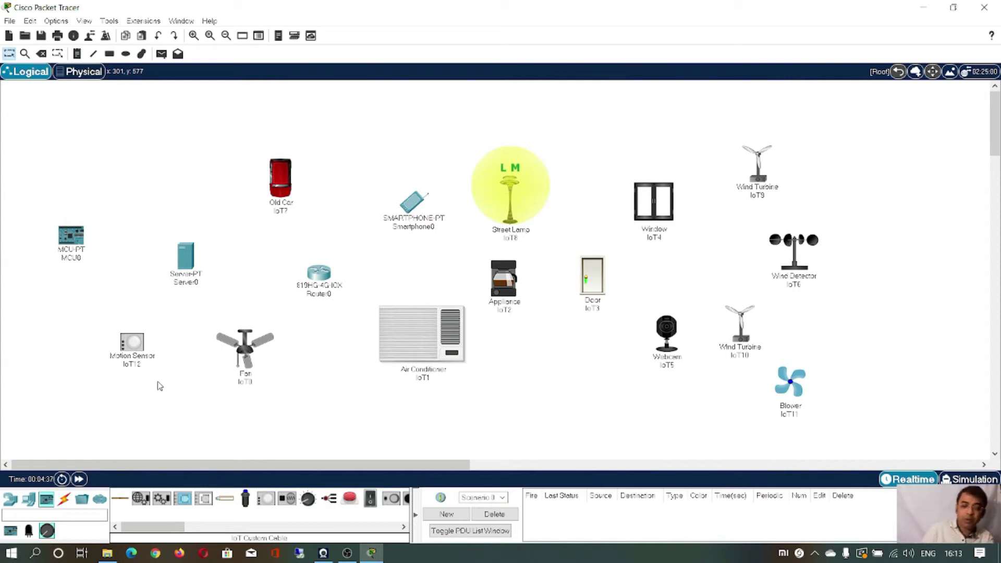
# Add an alarm actuator to the left of the motion sensor
pyautogui.click(31, 531)
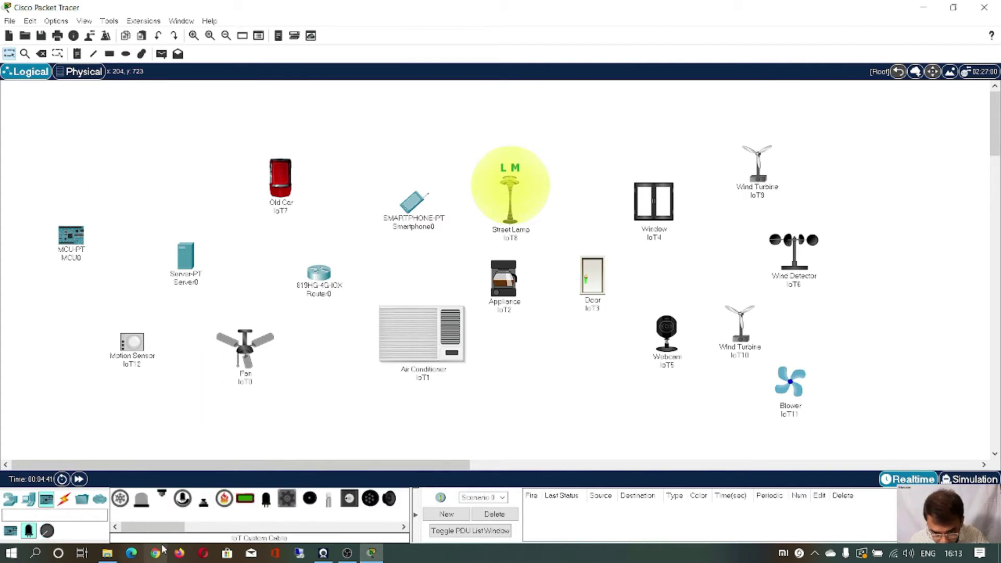
pyautogui.moveTo(141, 500); pyautogui.dragTo(82, 331)
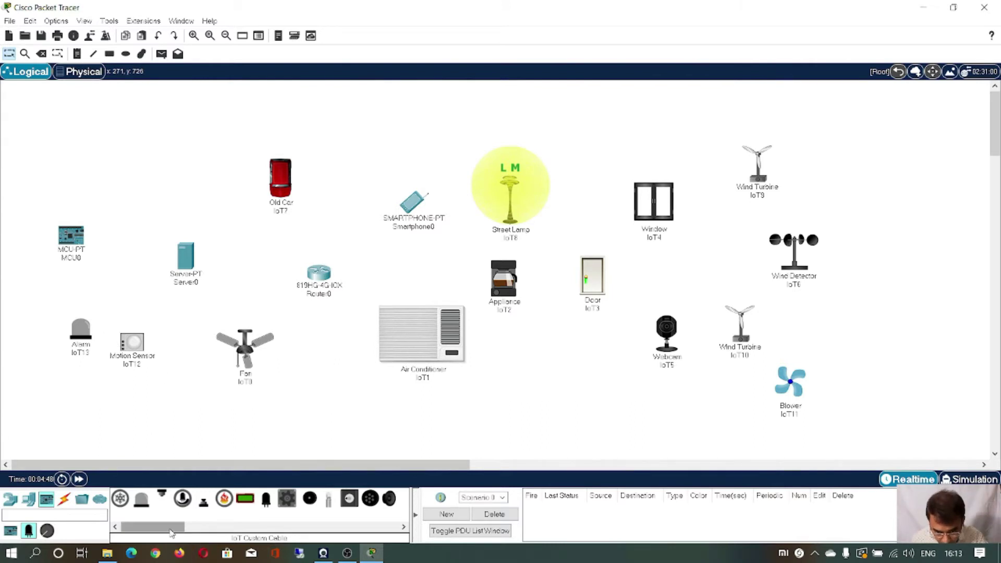
pyautogui.moveTo(174, 530); pyautogui.dragTo(174, 527)
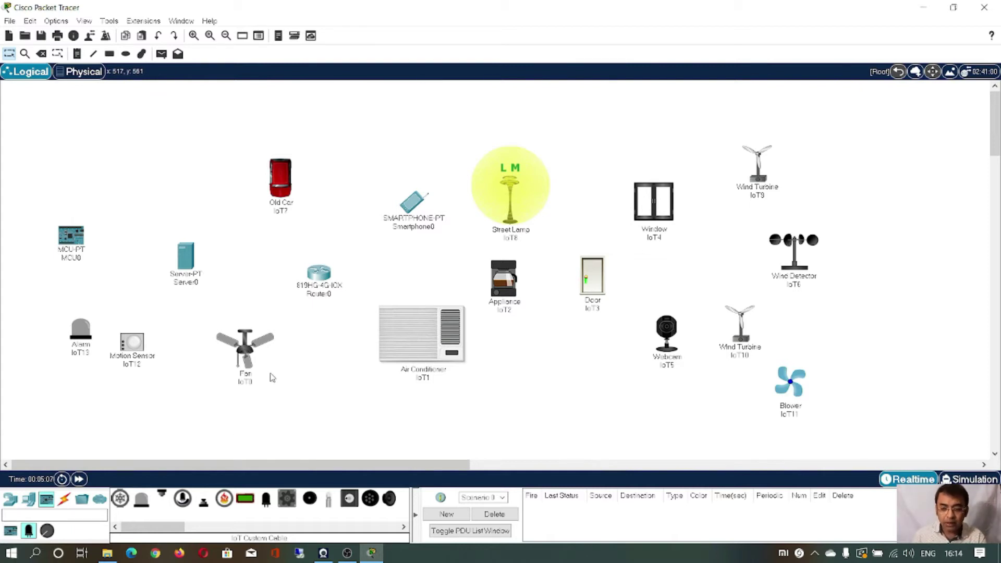
# Delete the fan, the old car and the street lamp from the logical workspace
pyautogui.moveTo(268, 374)
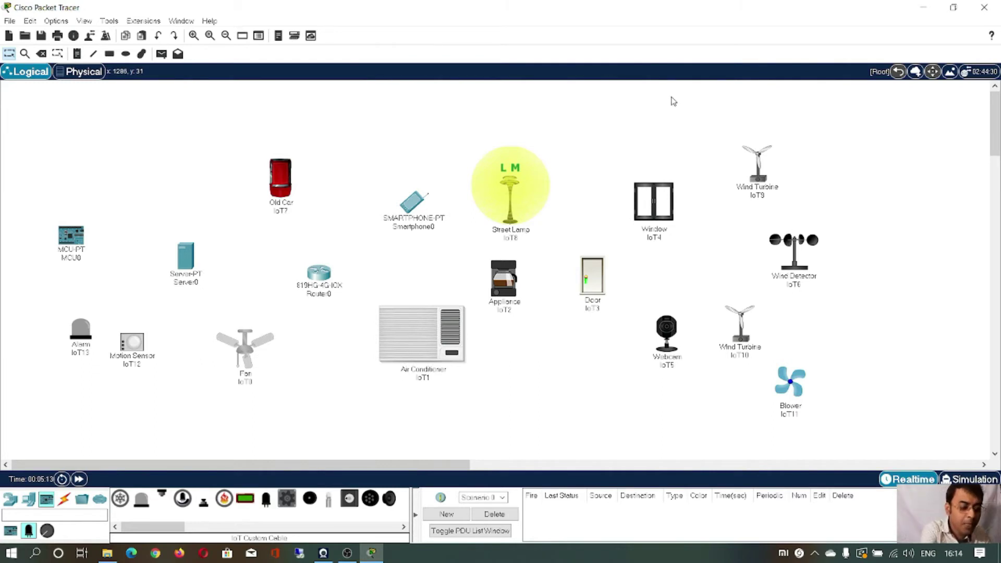
pyautogui.press('Delete')
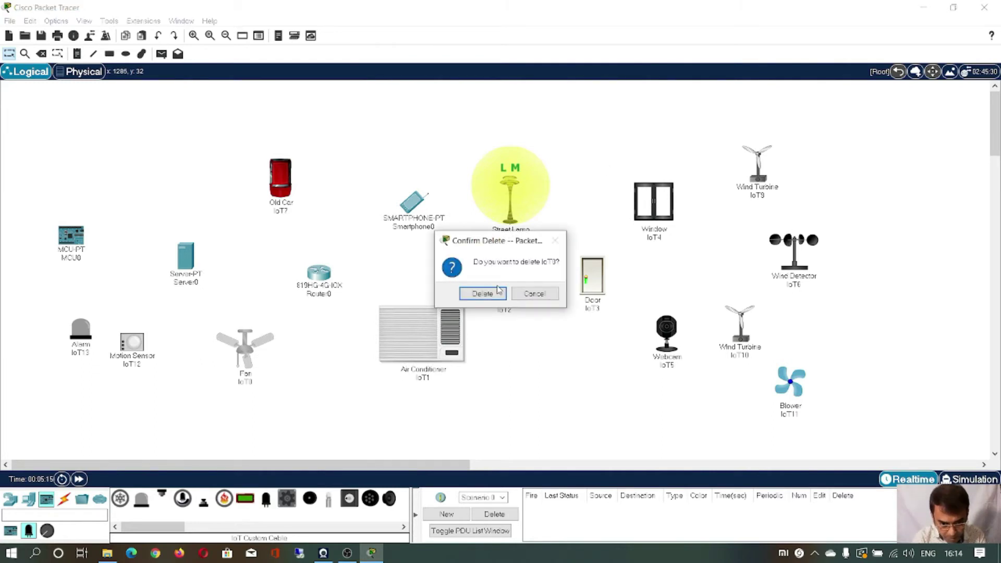
pyautogui.click(482, 294)
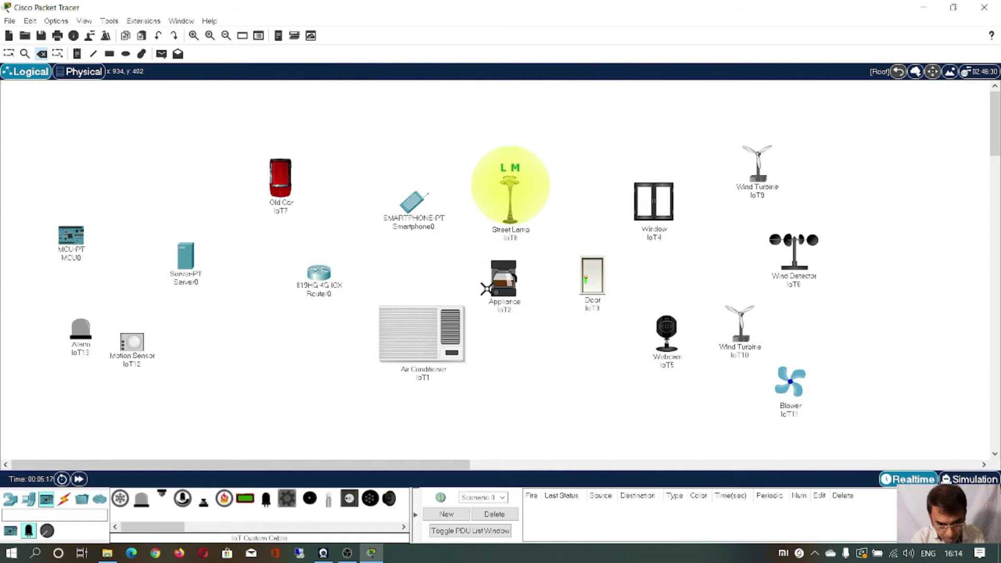
pyautogui.click(289, 197)
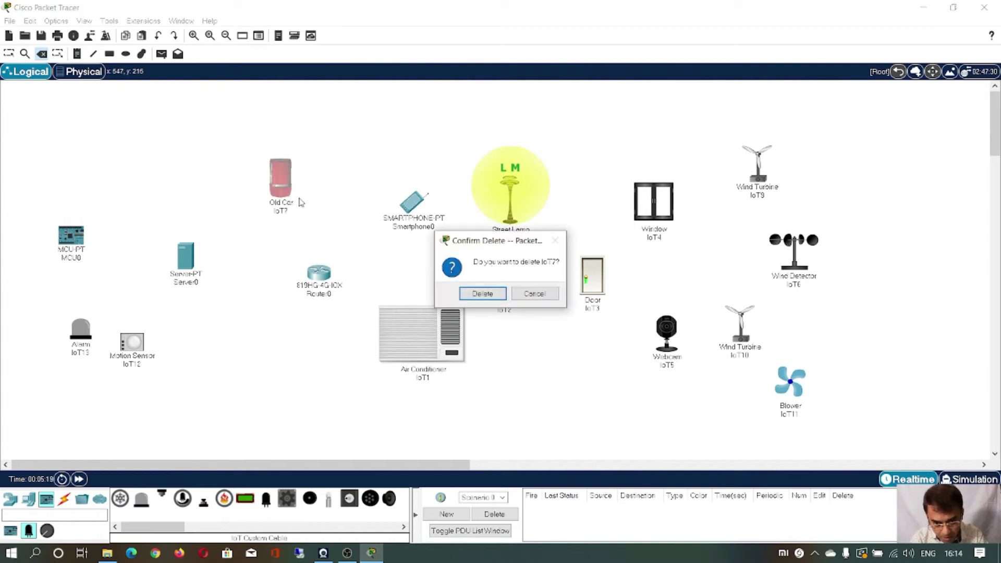
pyautogui.click(472, 295)
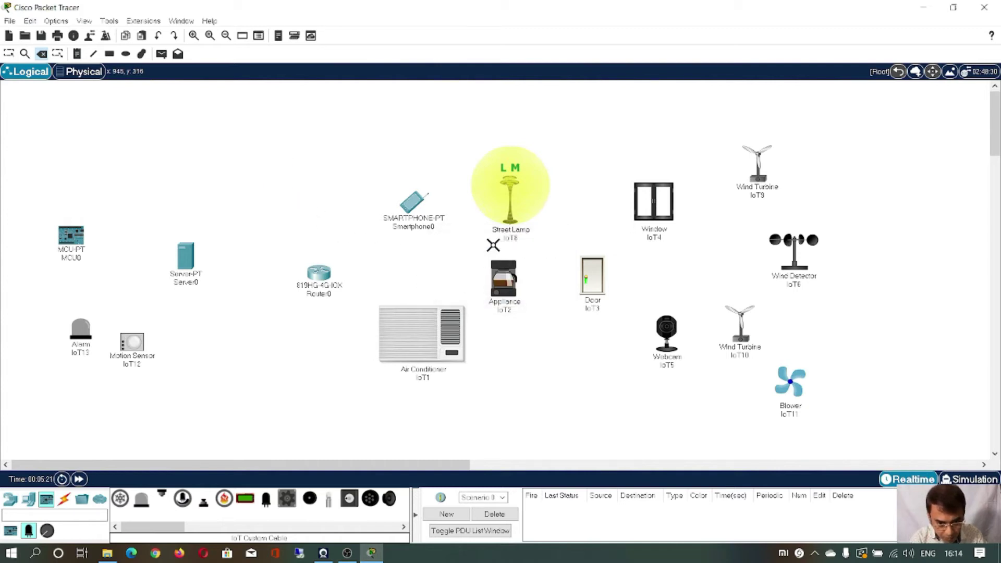
pyautogui.click(511, 211)
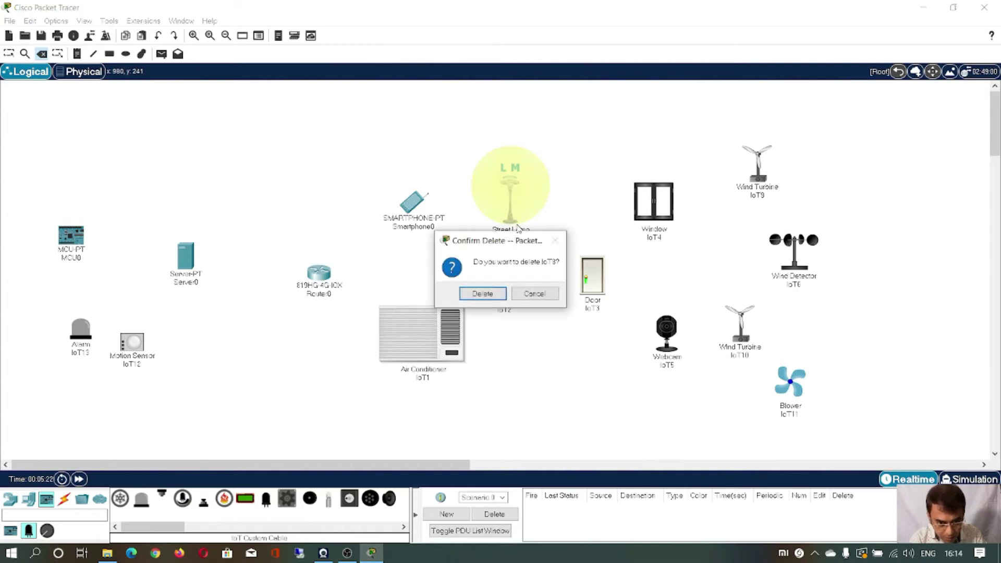
pyautogui.click(488, 292)
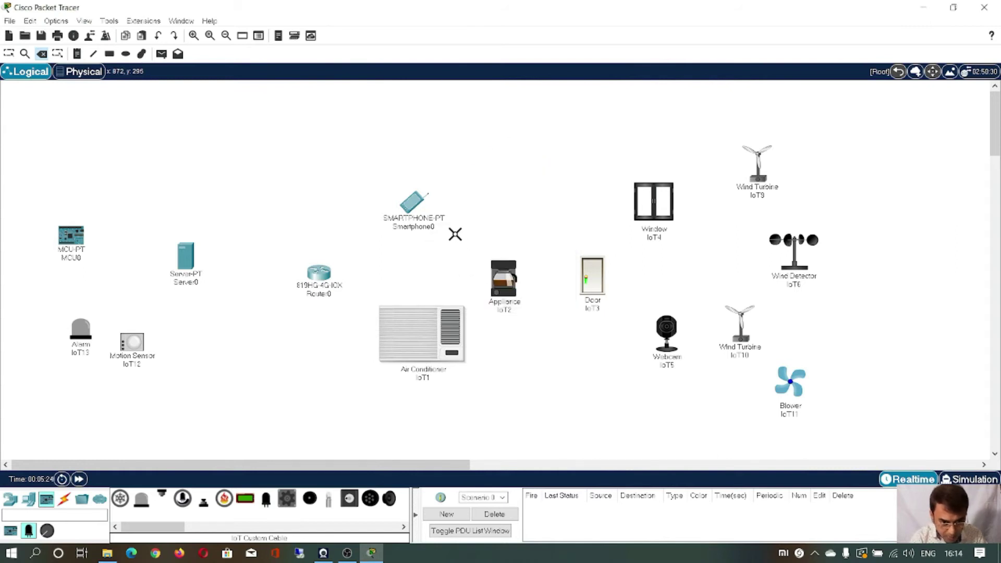
# Delete the smartphone, the air conditioner, the router and the server from the workspace
pyautogui.click(423, 214)
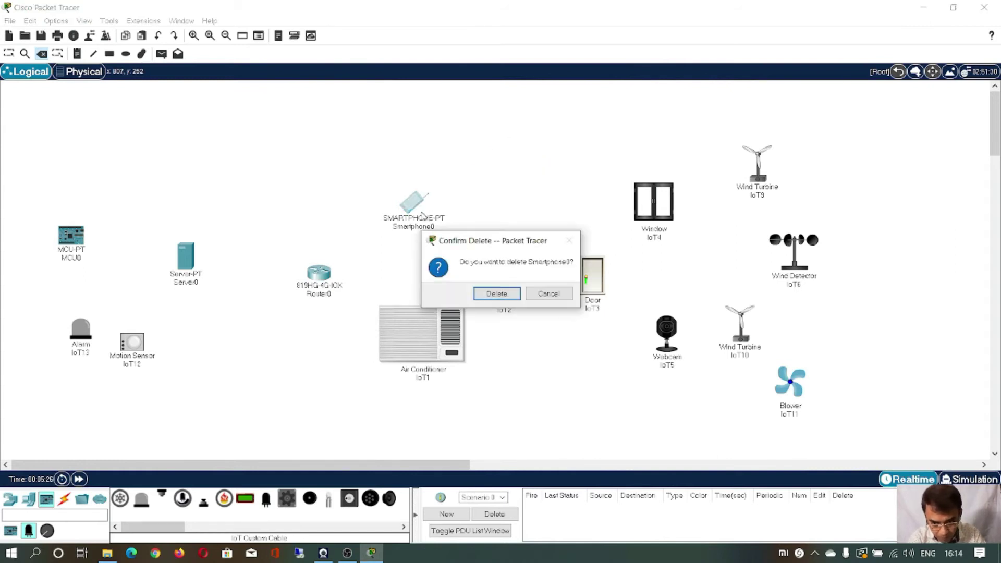
pyautogui.click(490, 293)
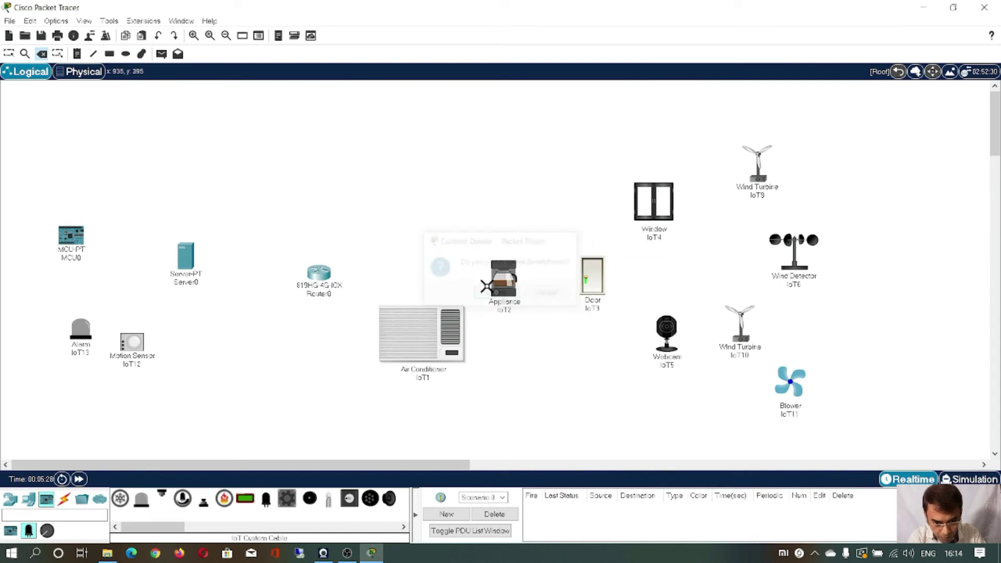
pyautogui.click(482, 292)
pyautogui.click(482, 293)
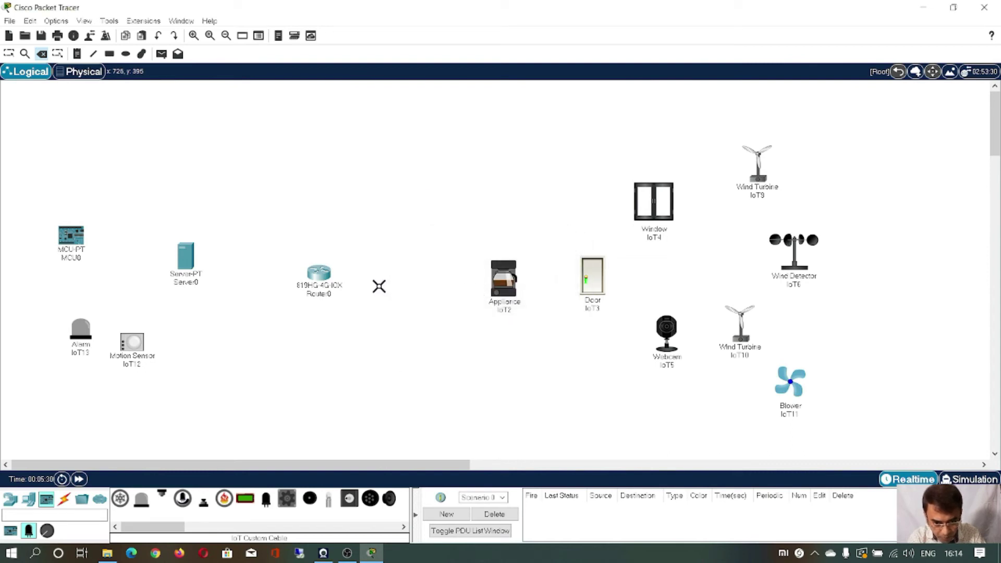
pyautogui.click(323, 277)
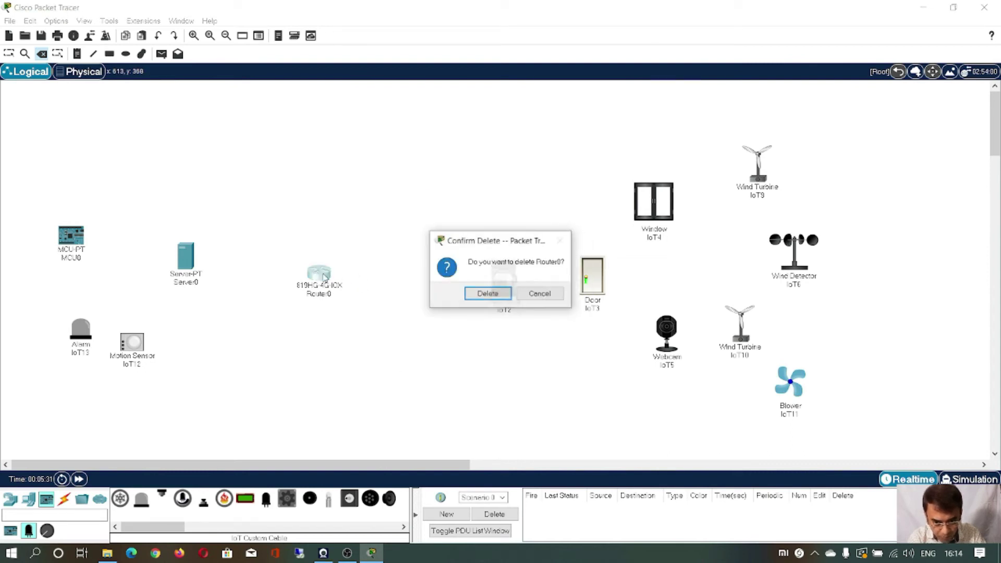
pyautogui.click(472, 293)
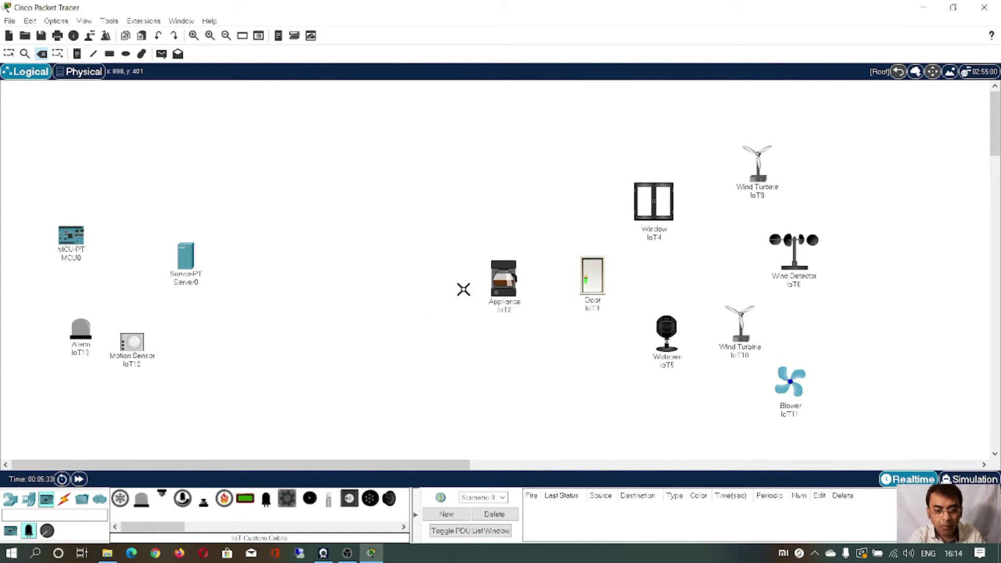
pyautogui.click(200, 267)
pyautogui.click(477, 292)
# Remove the coffee maker appliance, the door and the window from the workspace
pyautogui.click(509, 297)
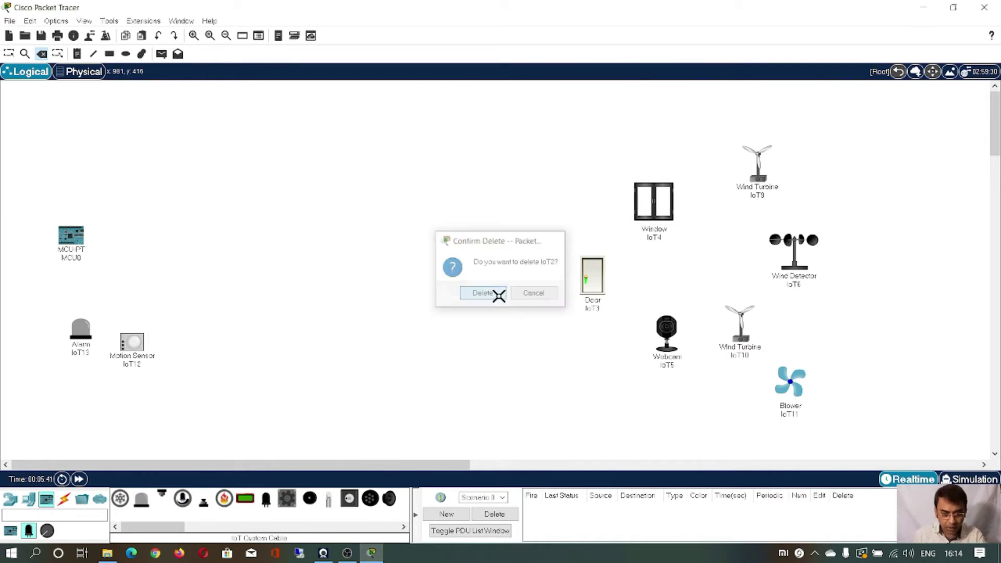
pyautogui.click(497, 293)
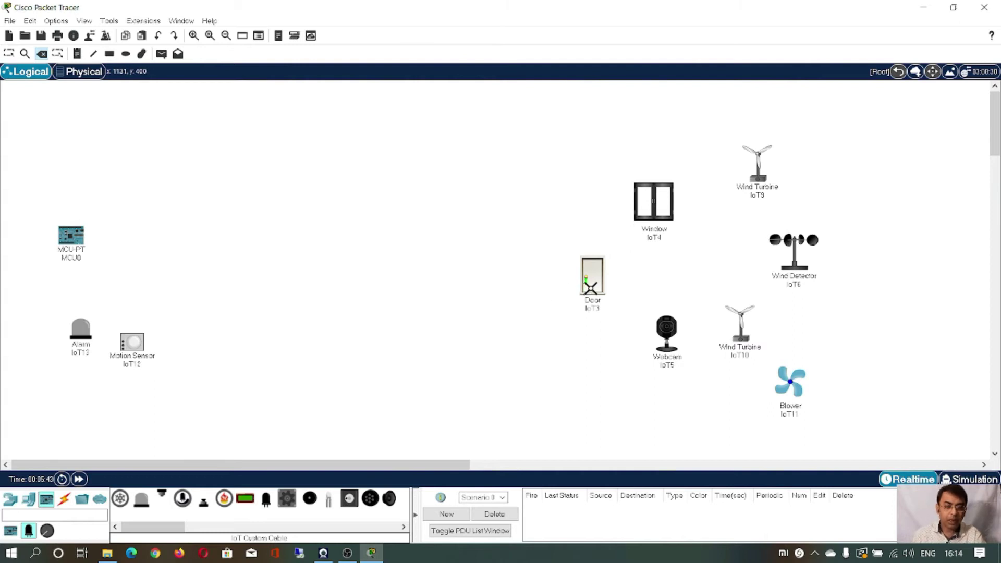
pyautogui.click(591, 288)
pyautogui.click(483, 295)
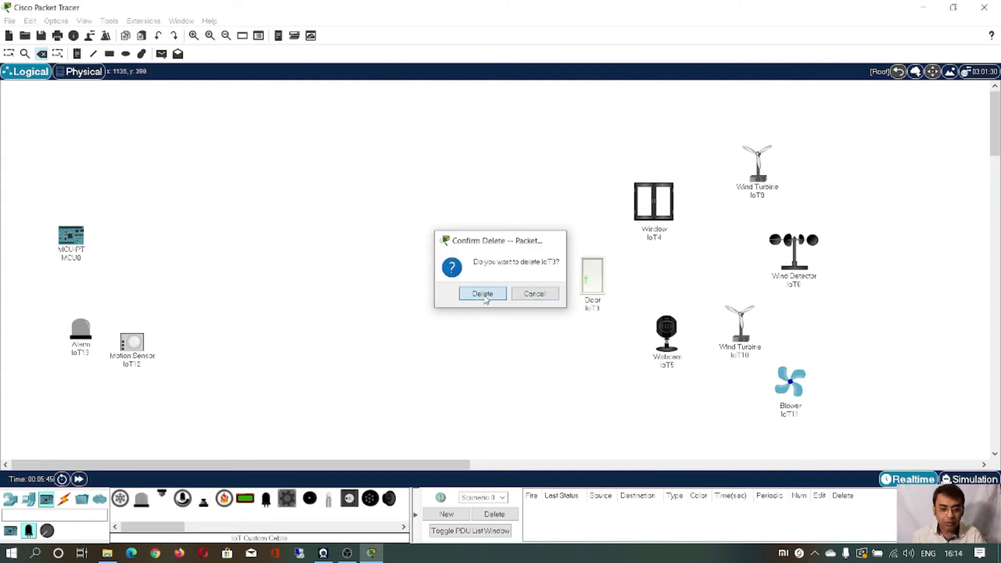
pyautogui.click(654, 221)
pyautogui.click(484, 292)
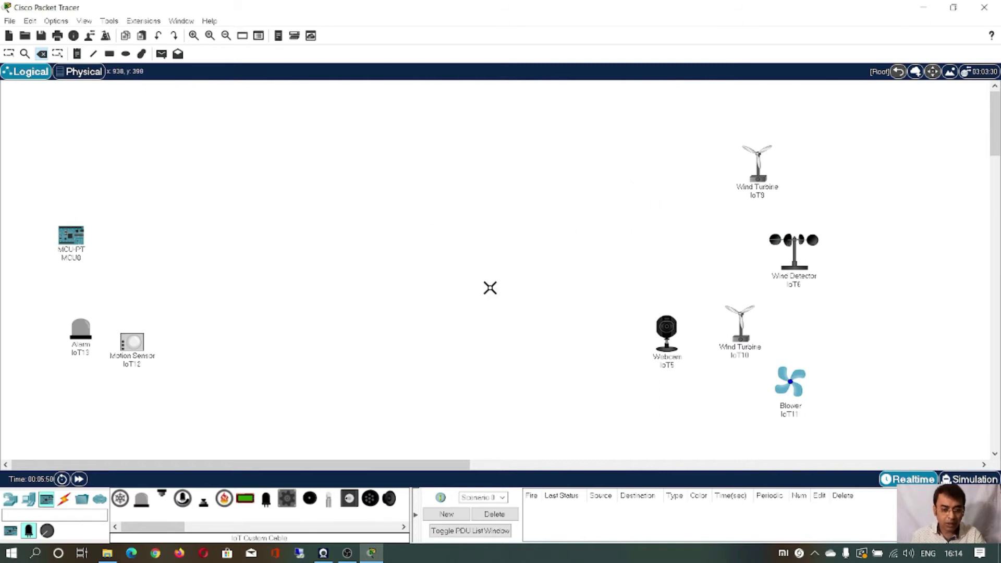
# Delete the wind turbine above the wind detector, the wind detector itself and the webcam
pyautogui.click(756, 187)
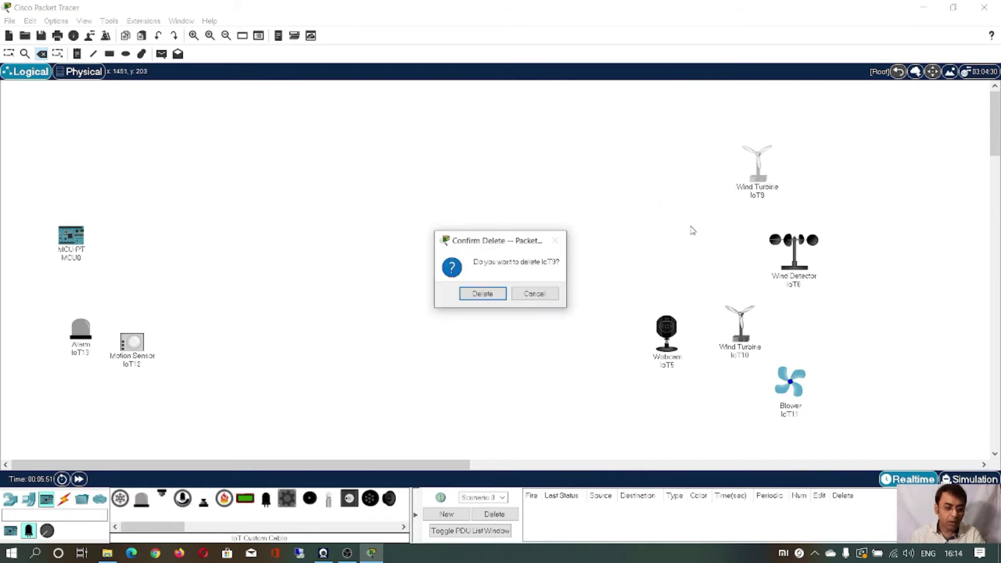
pyautogui.click(491, 293)
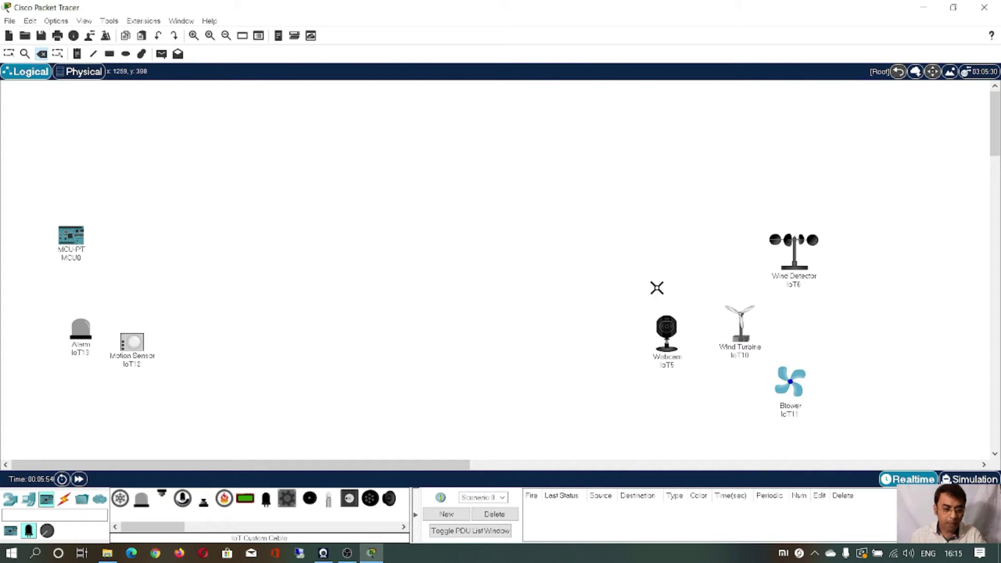
pyautogui.click(792, 265)
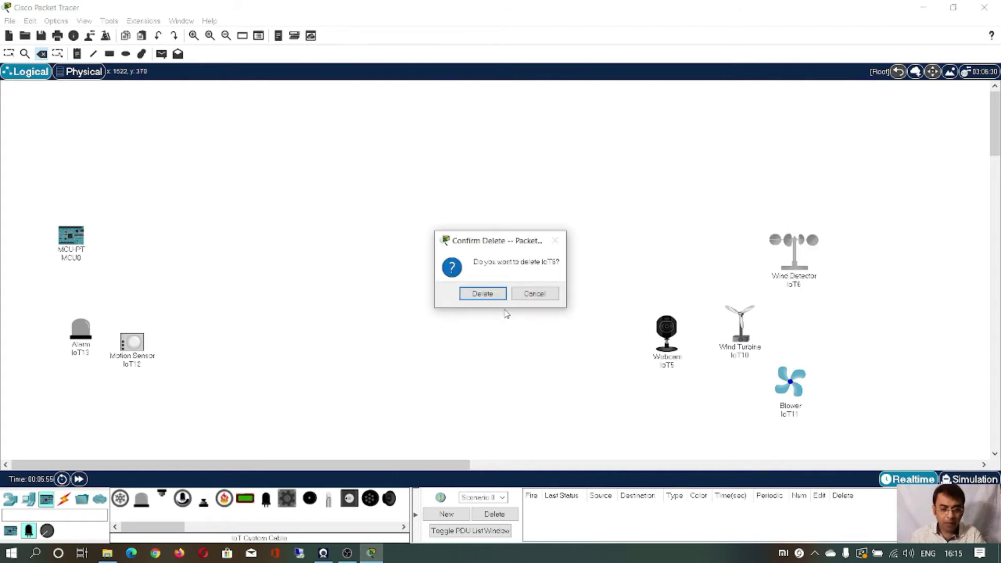
pyautogui.click(494, 293)
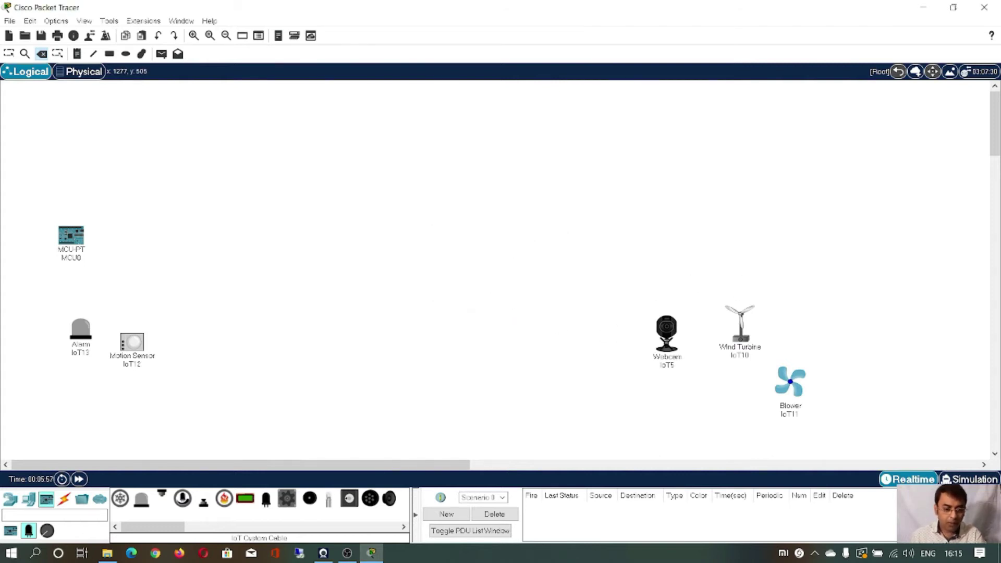
pyautogui.click(666, 329)
pyautogui.click(493, 293)
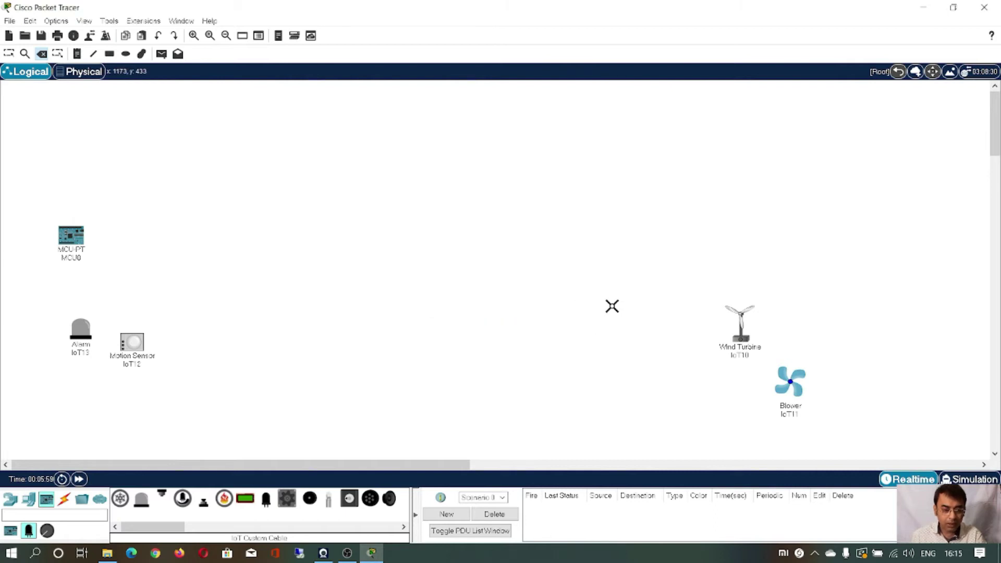
# Delete the remaining wind turbine and the blower, keeping the MCU board, alarm and motion sensor
pyautogui.click(740, 340)
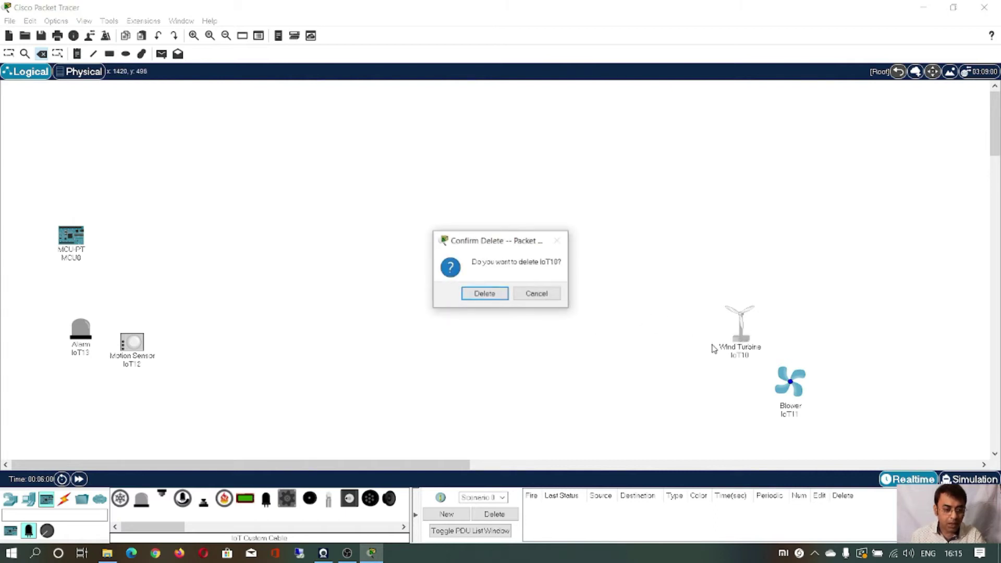
pyautogui.click(503, 296)
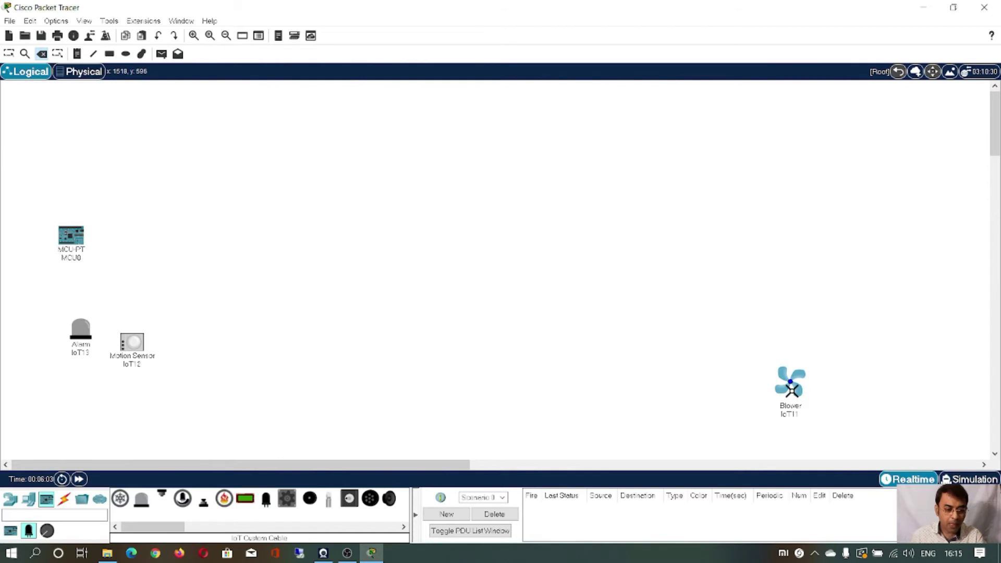
pyautogui.click(791, 388)
pyautogui.click(487, 296)
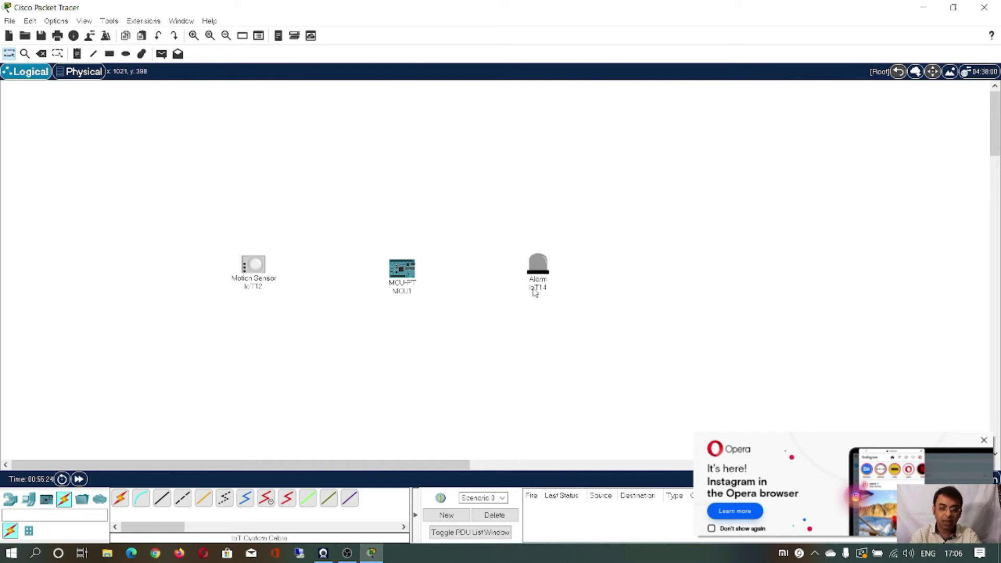
# Open the MCU board's Blink (JavaScript) main.js program and move its window clear of the placed devices
pyautogui.click(400, 275)
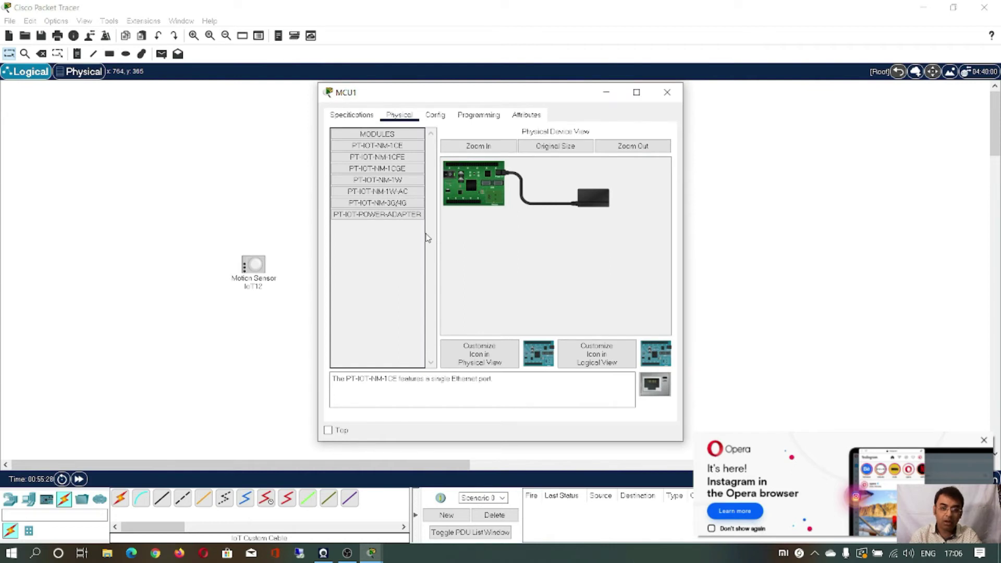
pyautogui.click(480, 117)
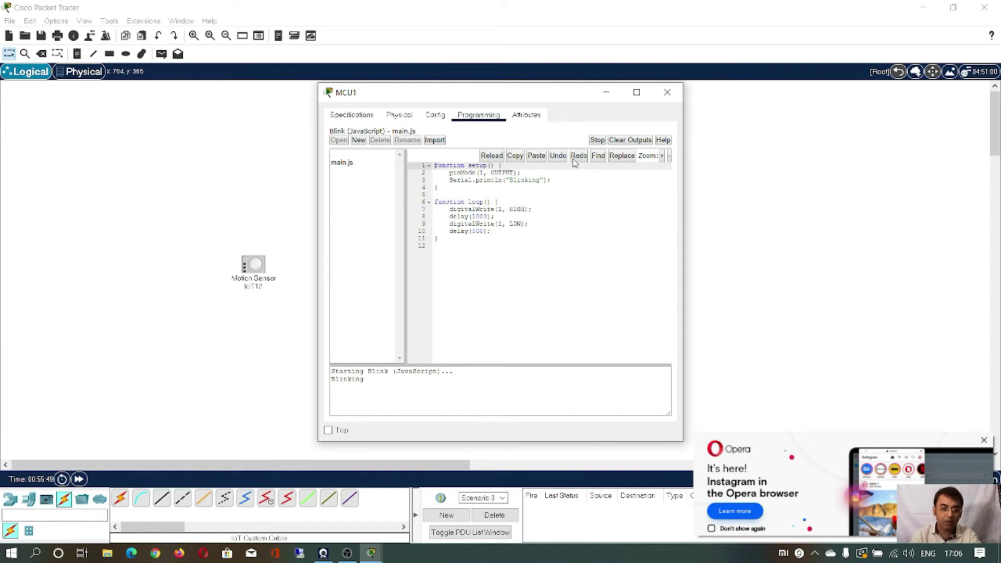
pyautogui.click(359, 144)
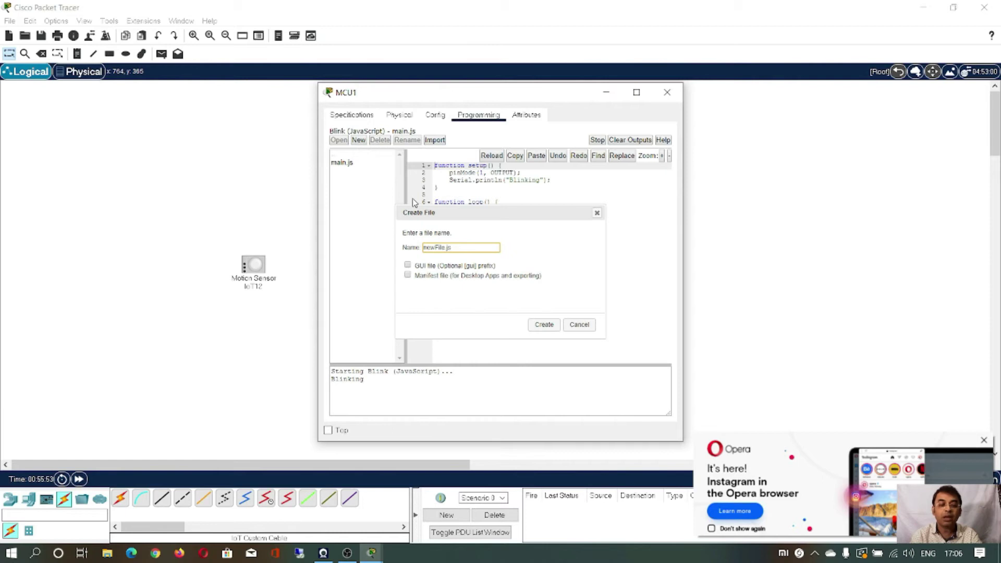
pyautogui.click(597, 213)
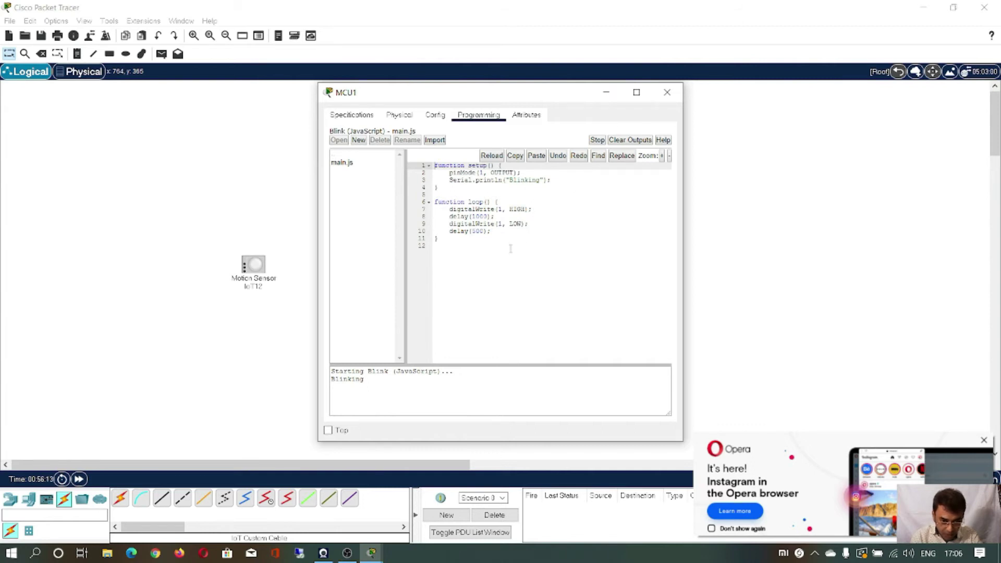
pyautogui.moveTo(526, 99); pyautogui.dragTo(808, 121)
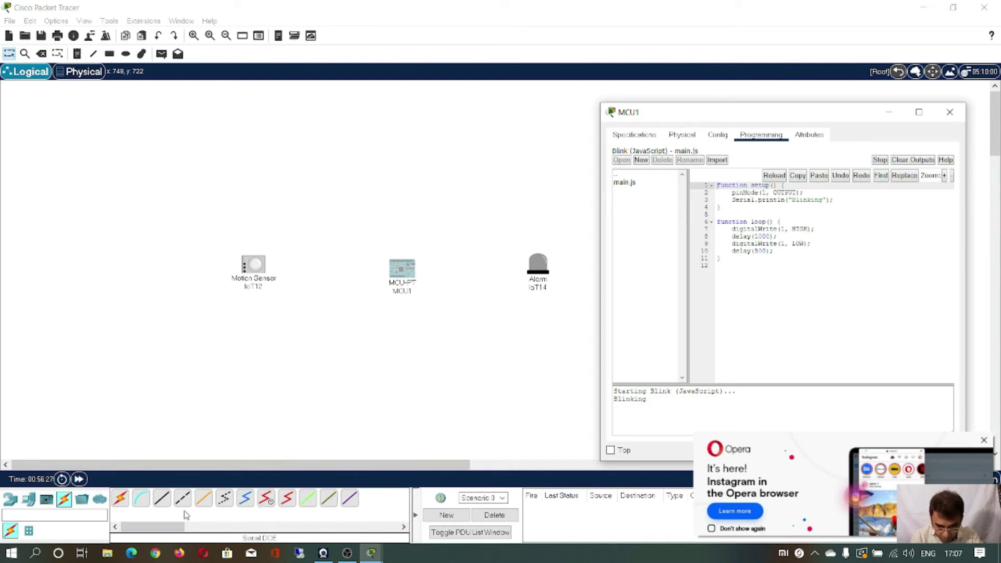
# Start an IoT Custom Cable connection from the MCU board's D0 port toward the alarm
pyautogui.click(350, 497)
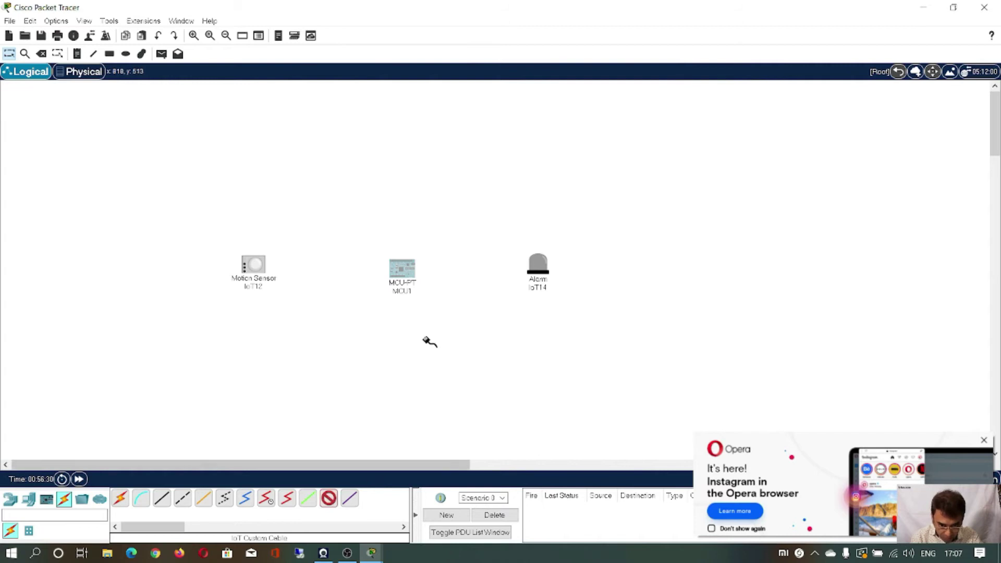
pyautogui.click(408, 275)
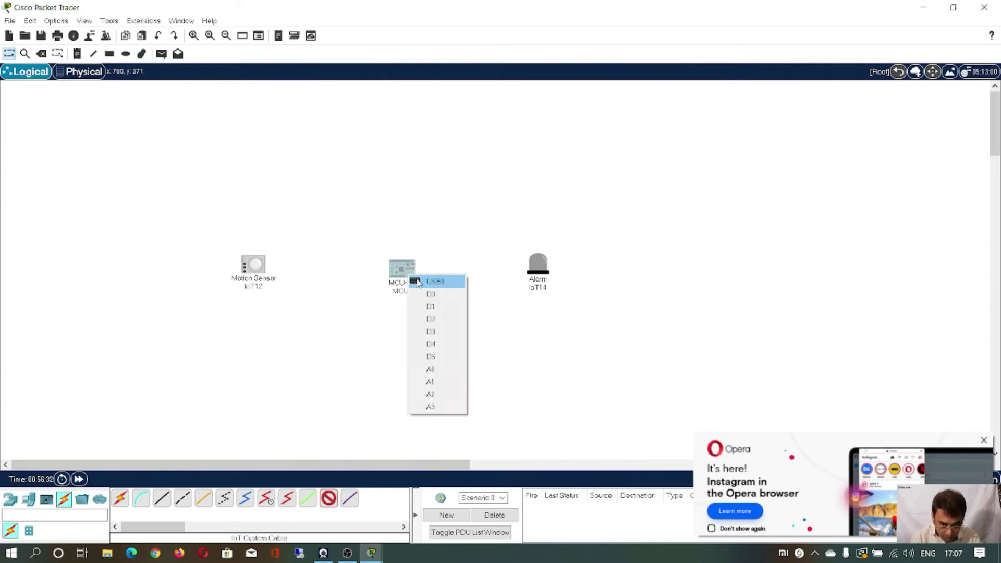
pyautogui.click(431, 295)
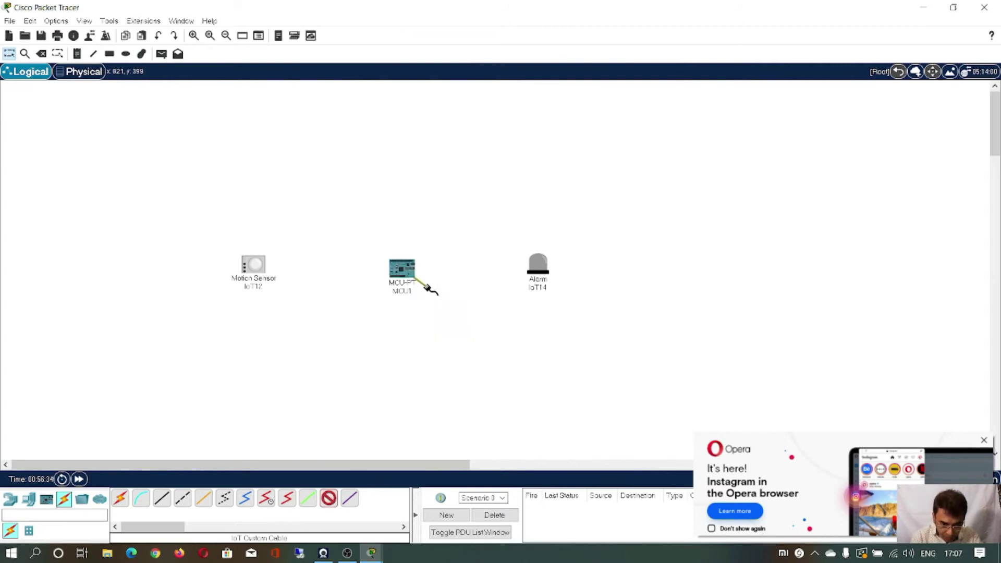
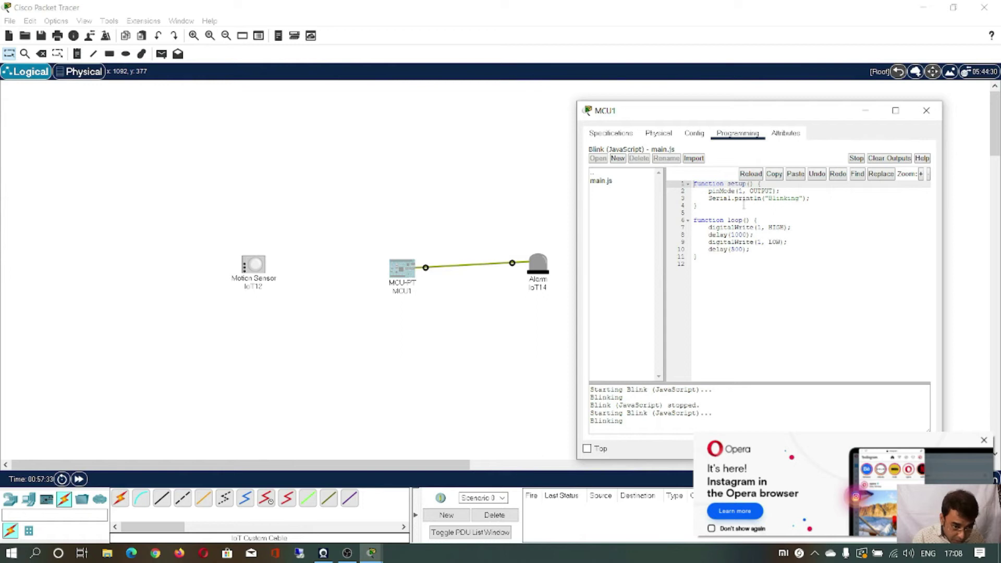
# Examine the Serial.println and pinMode lines in the setup function of the MCU board's Blink program
pyautogui.click(743, 198)
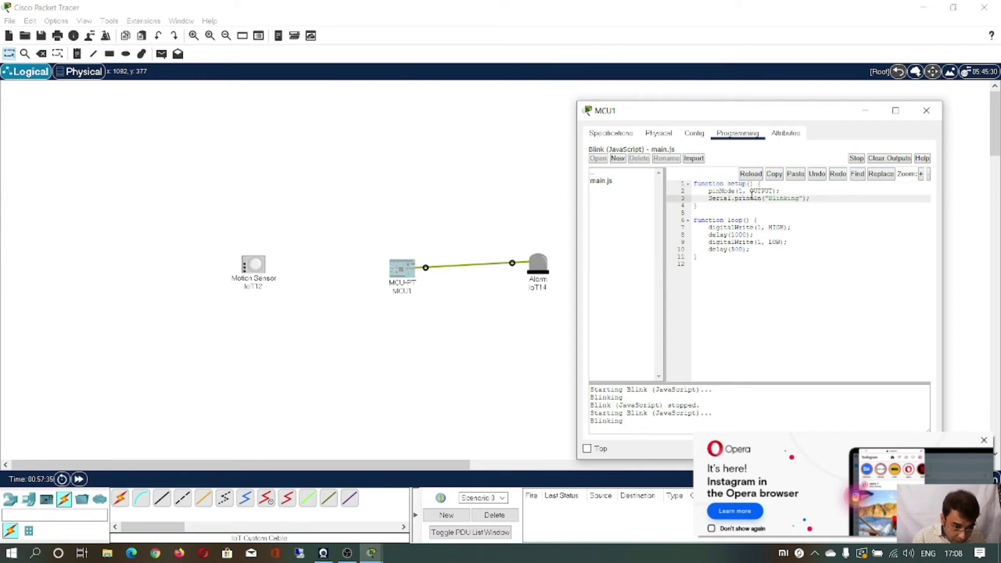
pyautogui.click(743, 192)
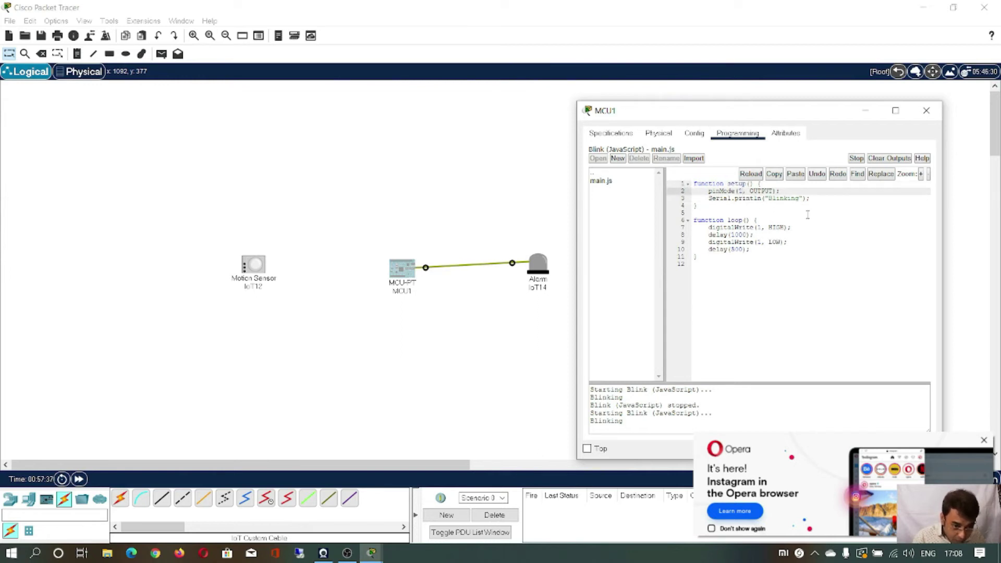
# Change the pin number to 0 in the pinMode call and in both digitalWrite calls of the Blink program
pyautogui.press('BackSpace')
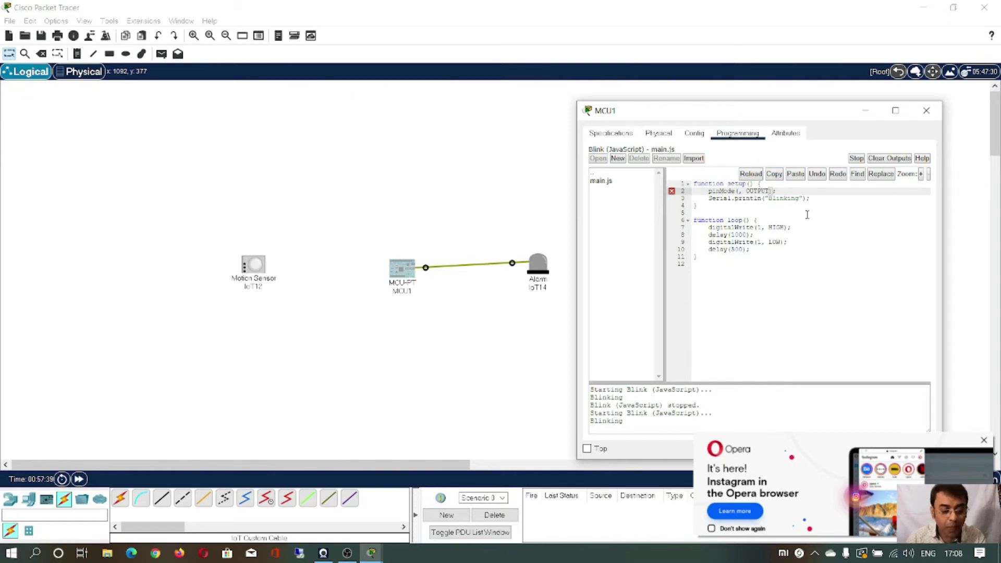
pyautogui.write('0')
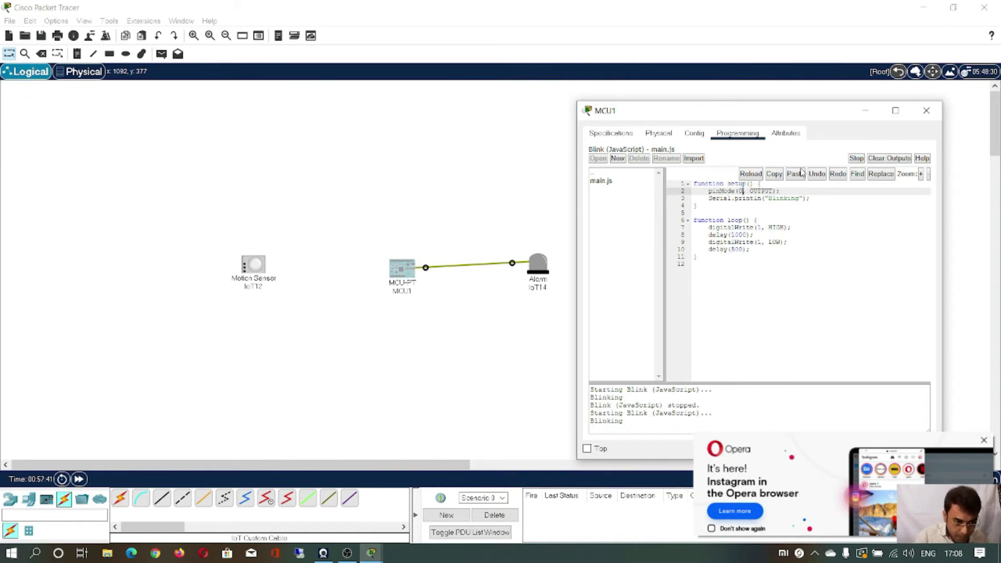
pyautogui.click(761, 229)
pyautogui.press('BackSpace')
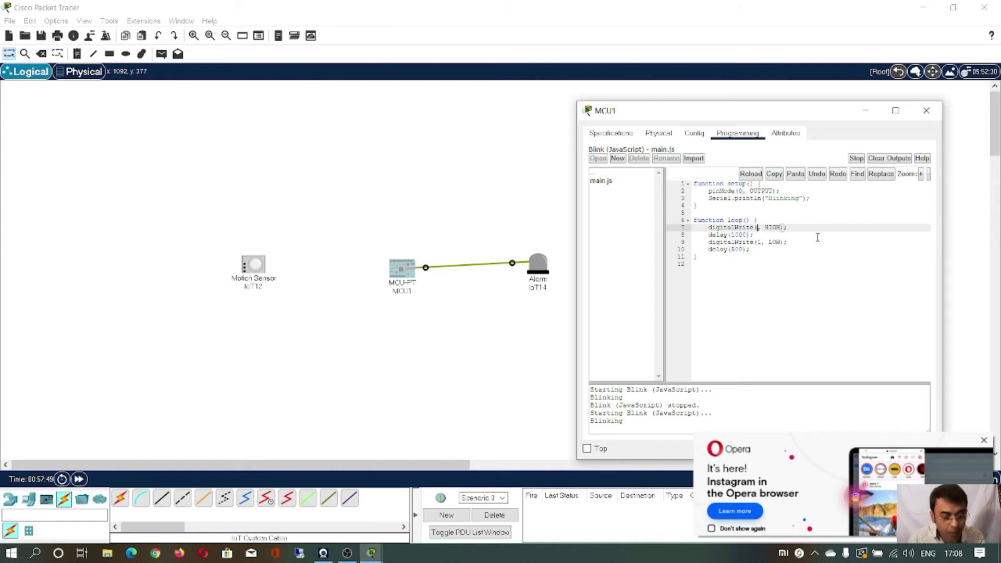
pyautogui.write('0')
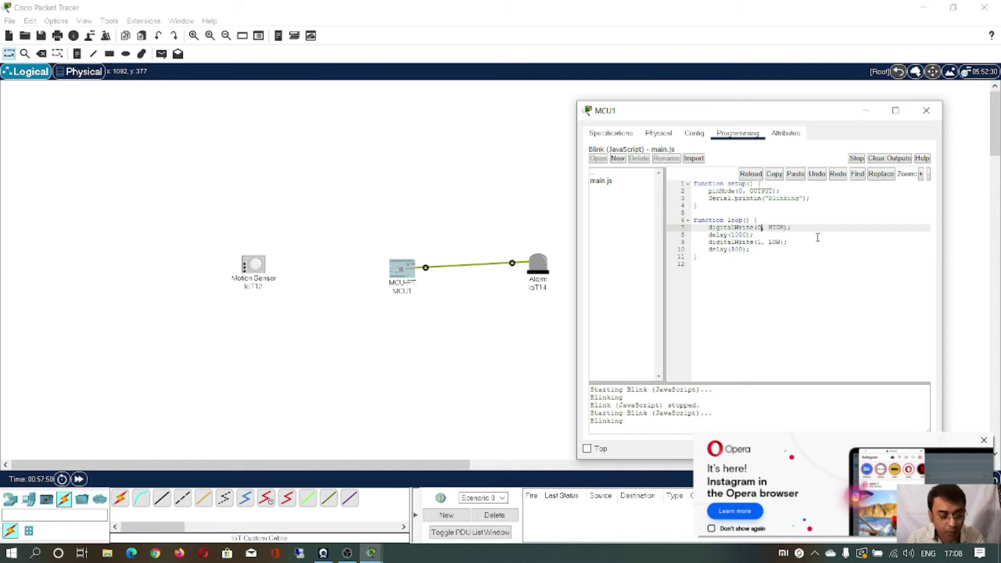
pyautogui.click(762, 243)
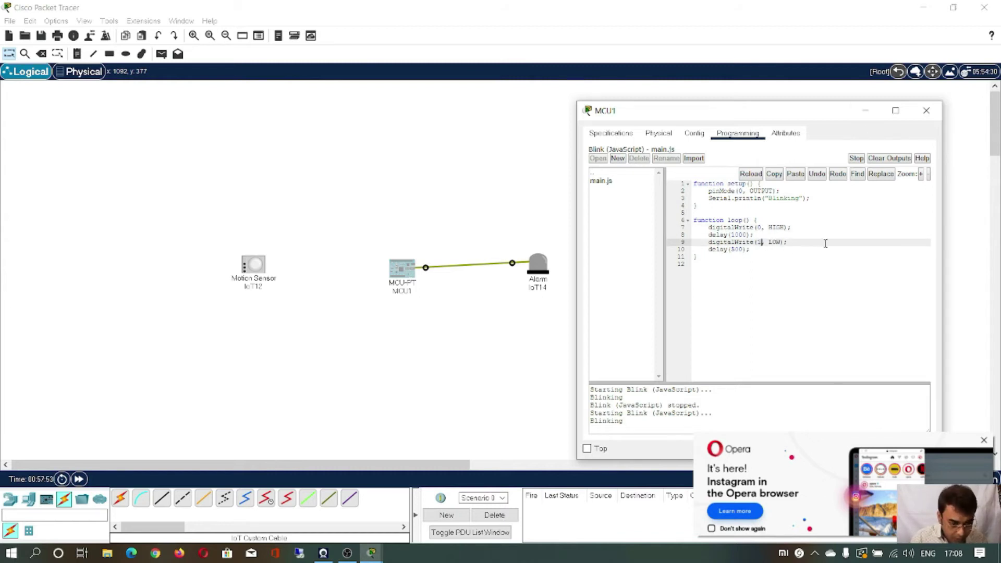
pyautogui.press('BackSpace')
pyautogui.write('0')
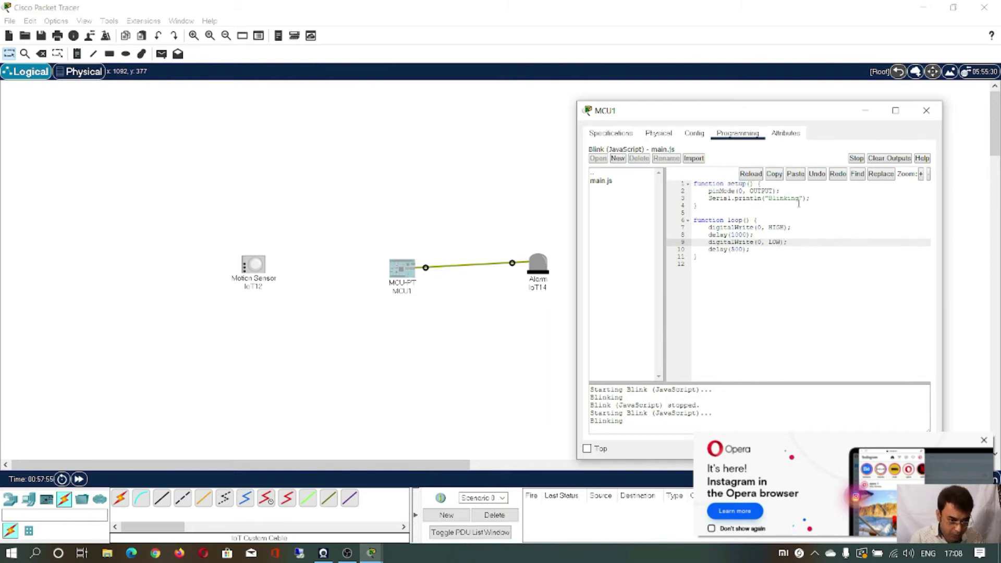
# Restart the edited Blink program to test the alarm, ending with the program stopped and the MCU board's window closed
pyautogui.click(859, 159)
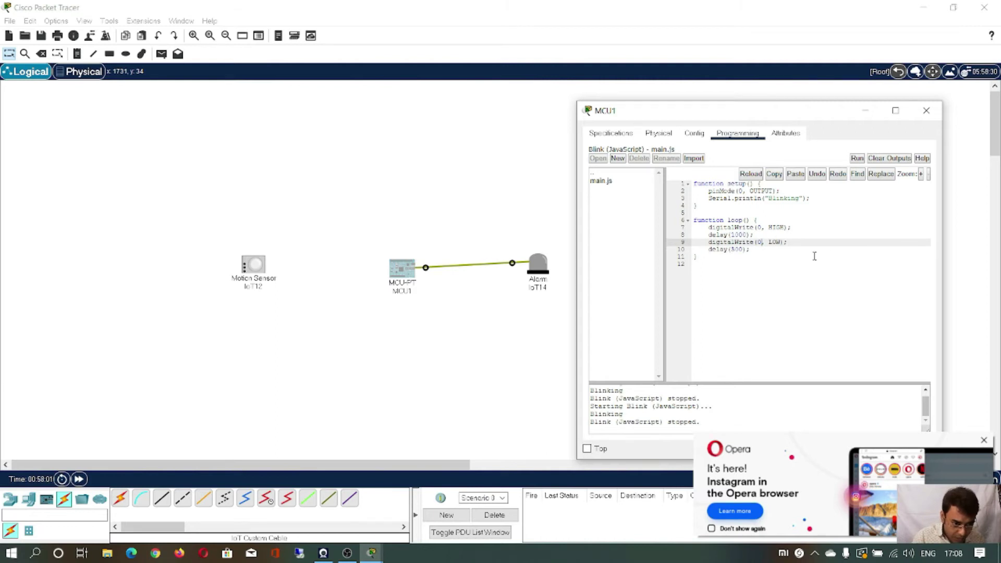
pyautogui.click(857, 159)
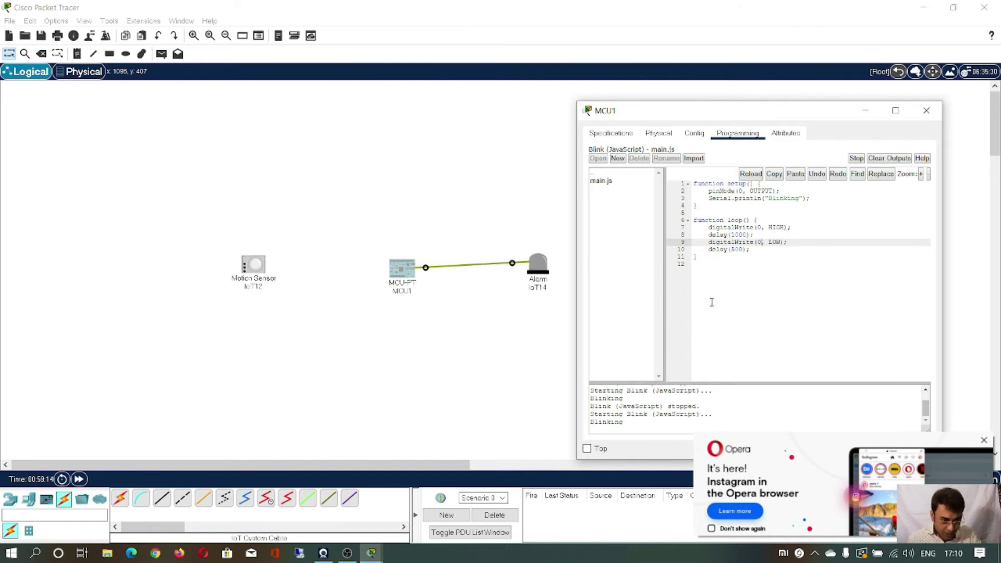
pyautogui.click(856, 159)
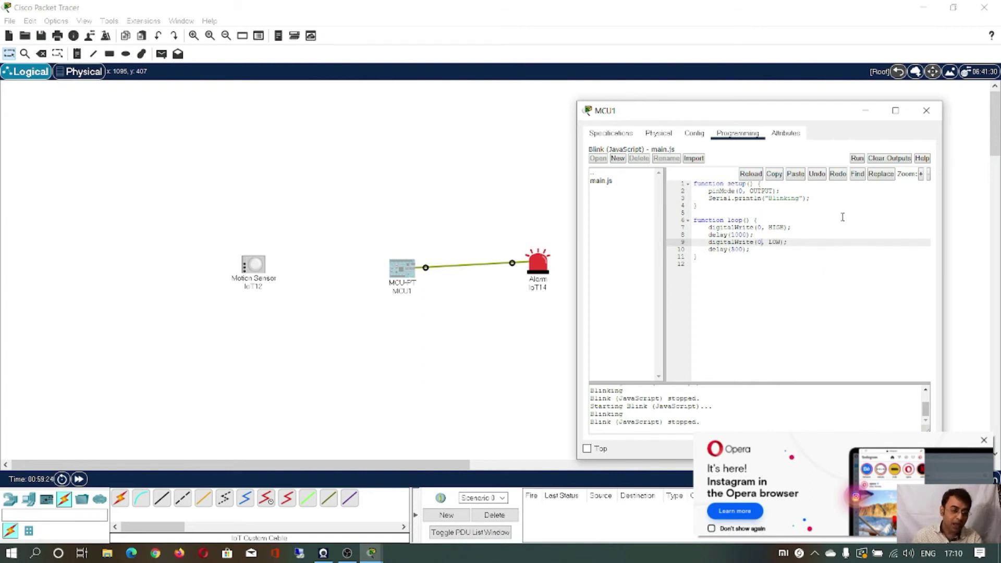
pyautogui.click(936, 114)
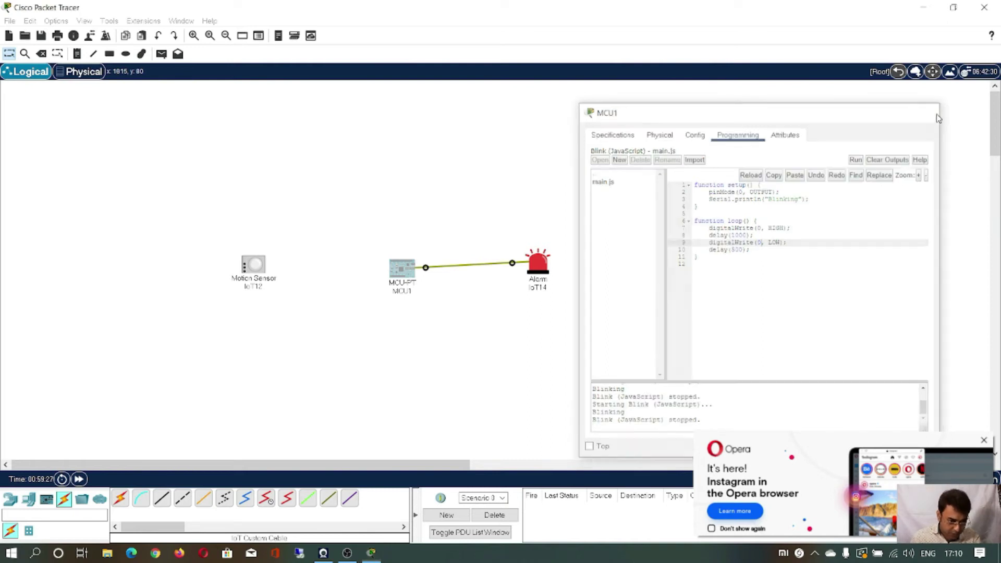
# Delete the alarm connected to the MCU board from the workspace and leave delete mode
pyautogui.doubleClick(531, 259)
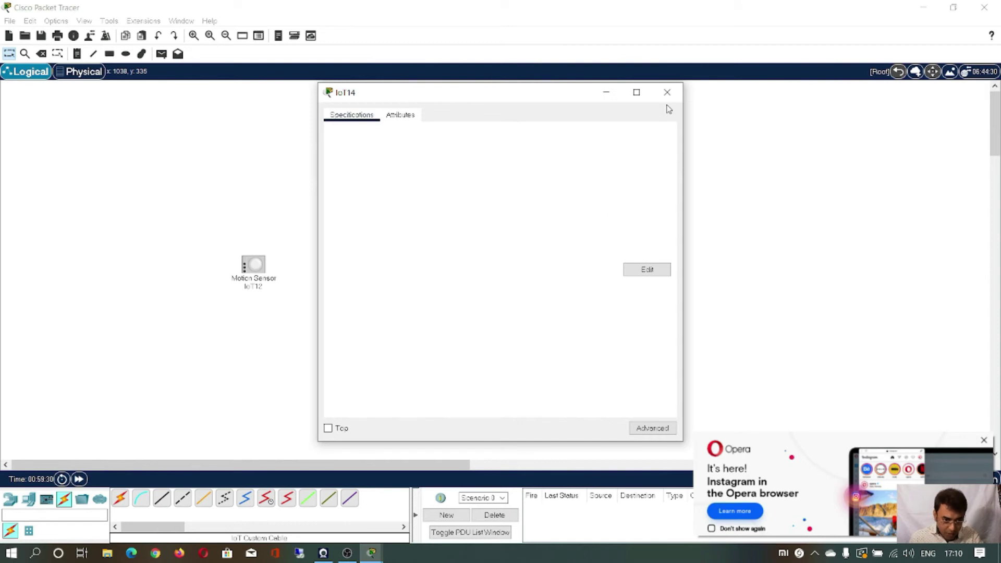
pyautogui.click(667, 92)
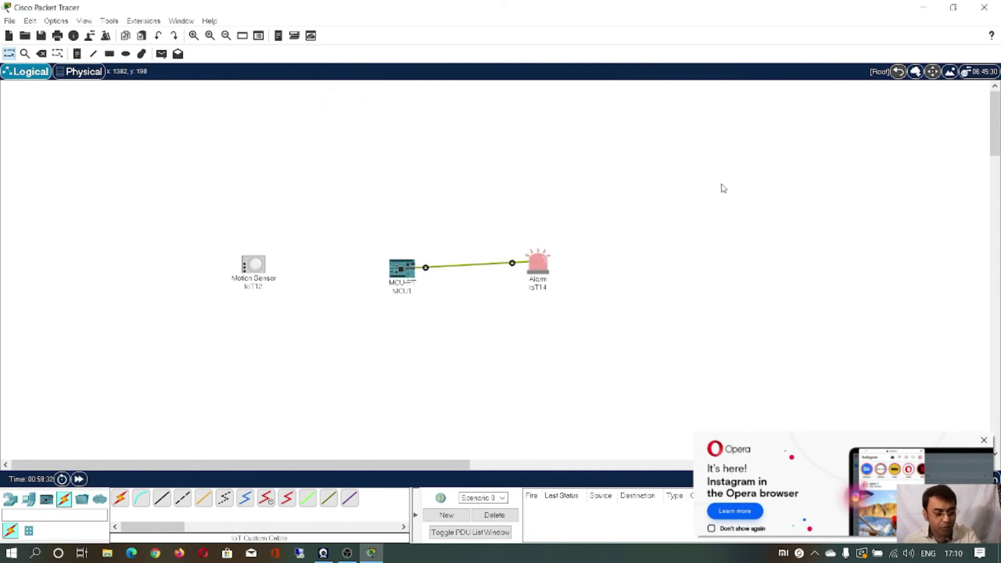
pyautogui.press('Delete')
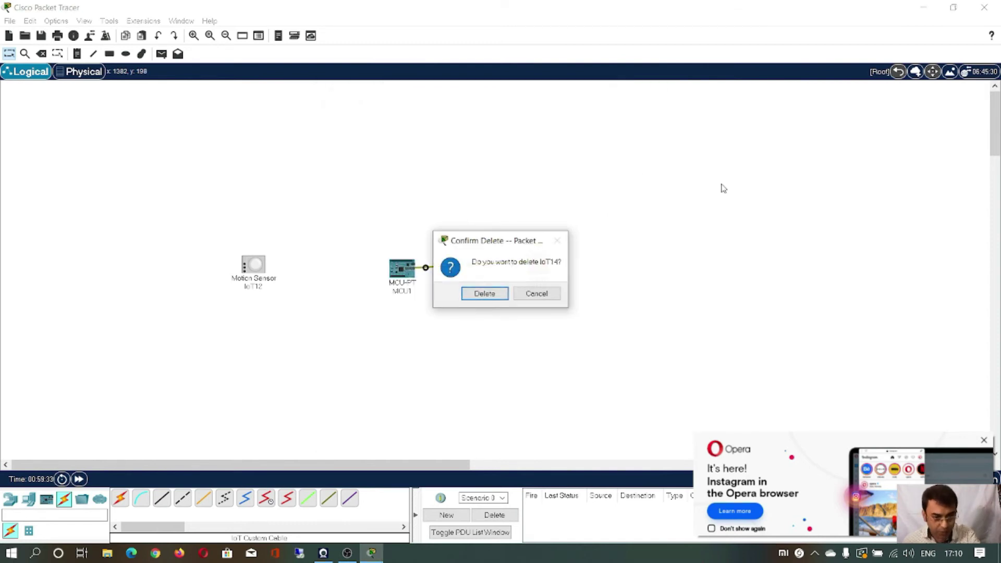
pyautogui.click(498, 298)
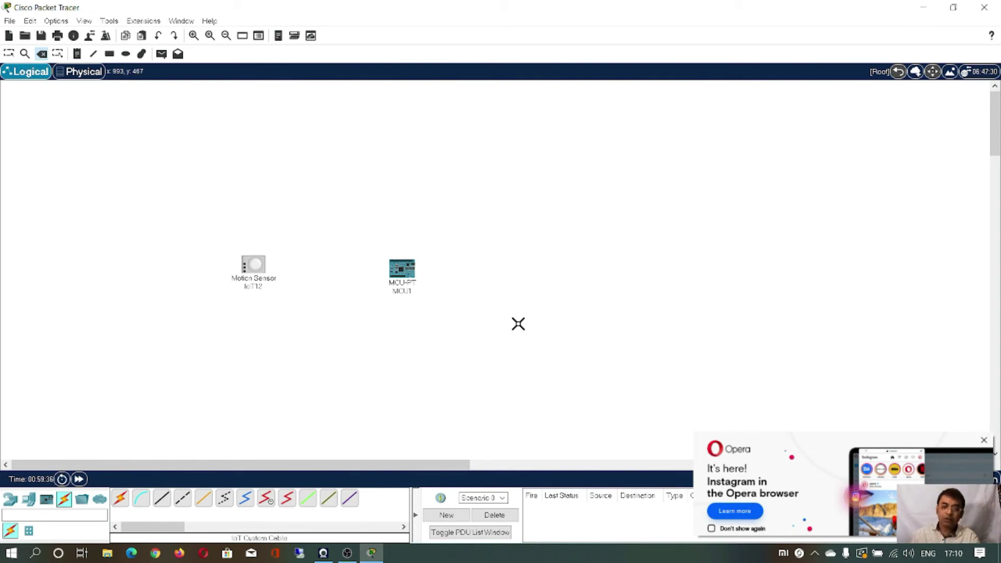
pyautogui.press('Escape')
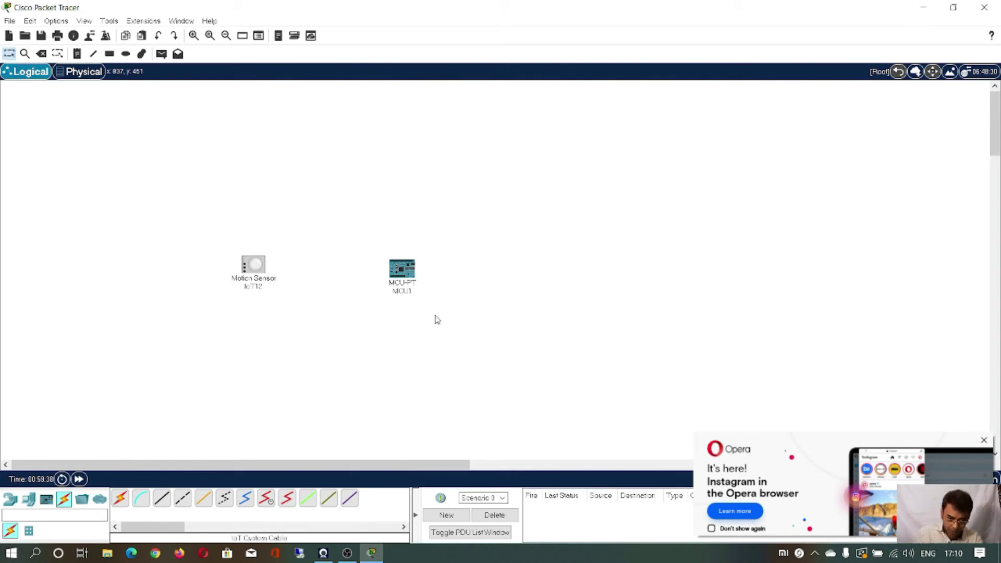
# Move the MCU board slightly closer to the motion sensor and place a new Alarm actuator on the board's other side
pyautogui.moveTo(401, 271); pyautogui.dragTo(372, 270)
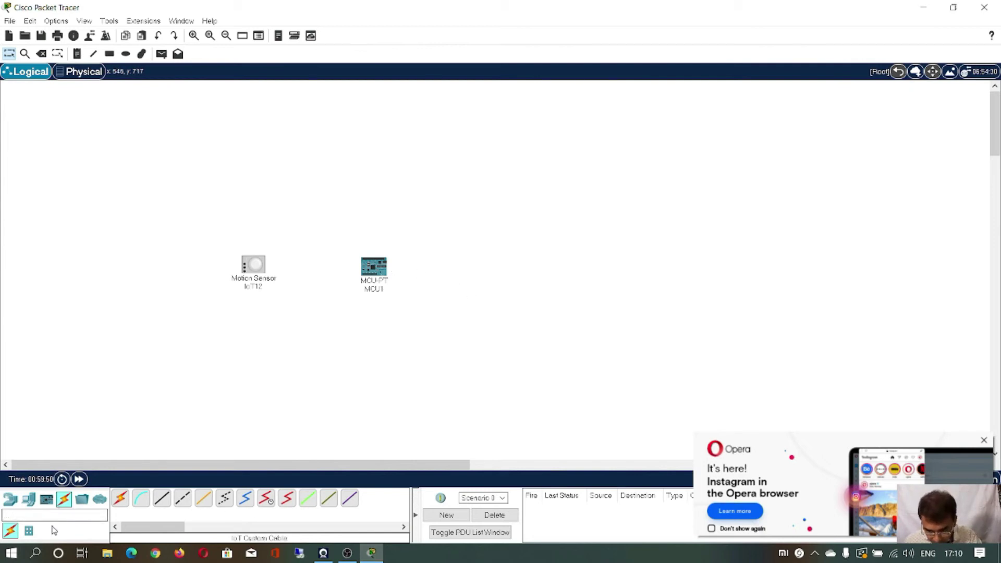
pyautogui.click(47, 499)
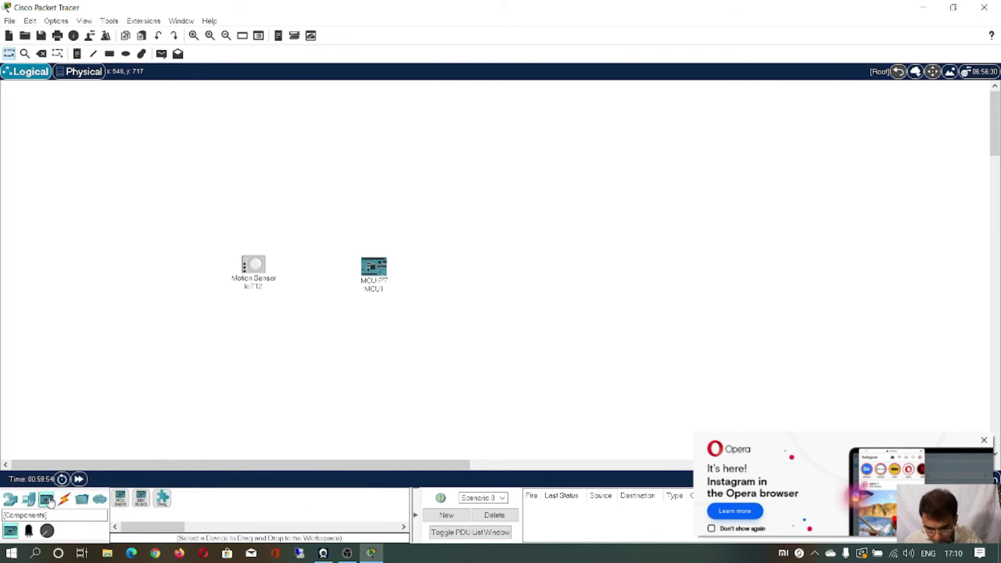
pyautogui.click(28, 531)
pyautogui.click(141, 499)
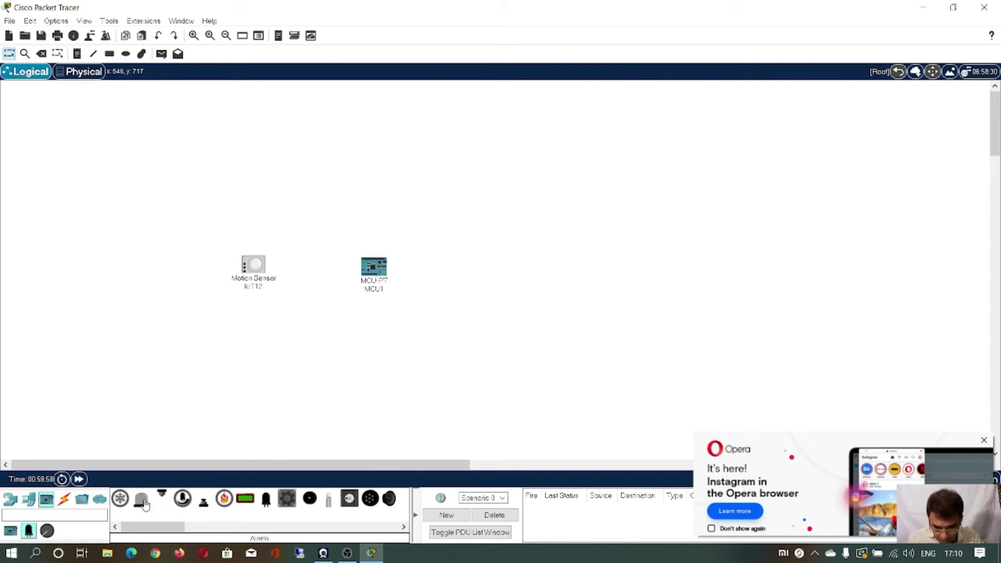
pyautogui.click(385, 407)
pyautogui.moveTo(384, 406); pyautogui.dragTo(519, 268)
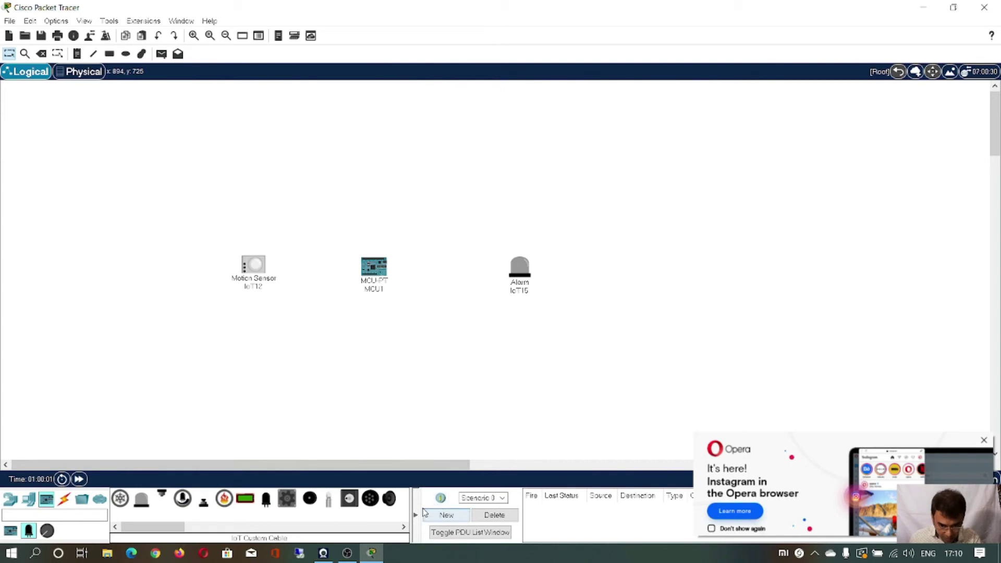
# Connect the motion sensor's D0 port to the MCU board's D0 port with an IoT Custom Cable
pyautogui.click(69, 500)
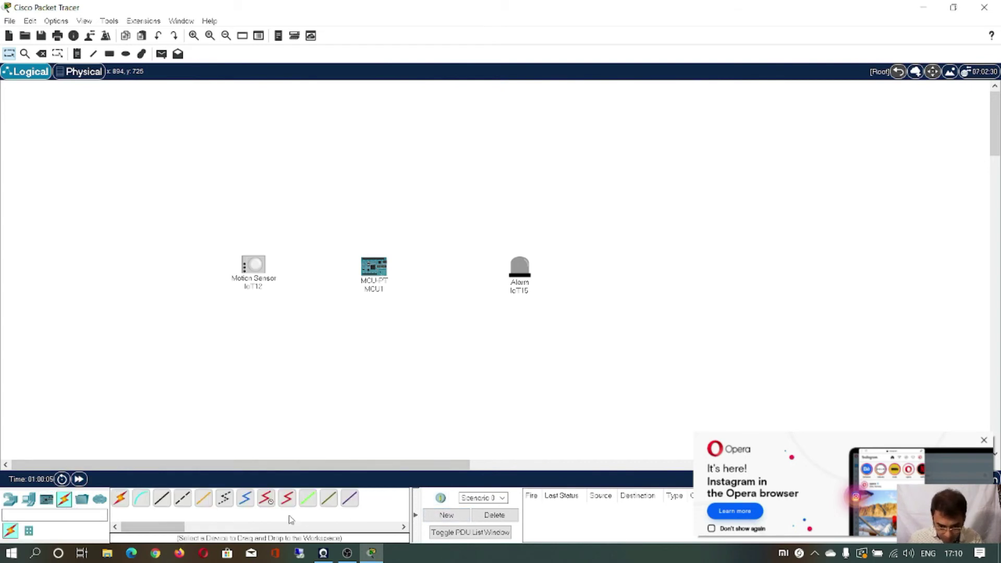
pyautogui.click(328, 499)
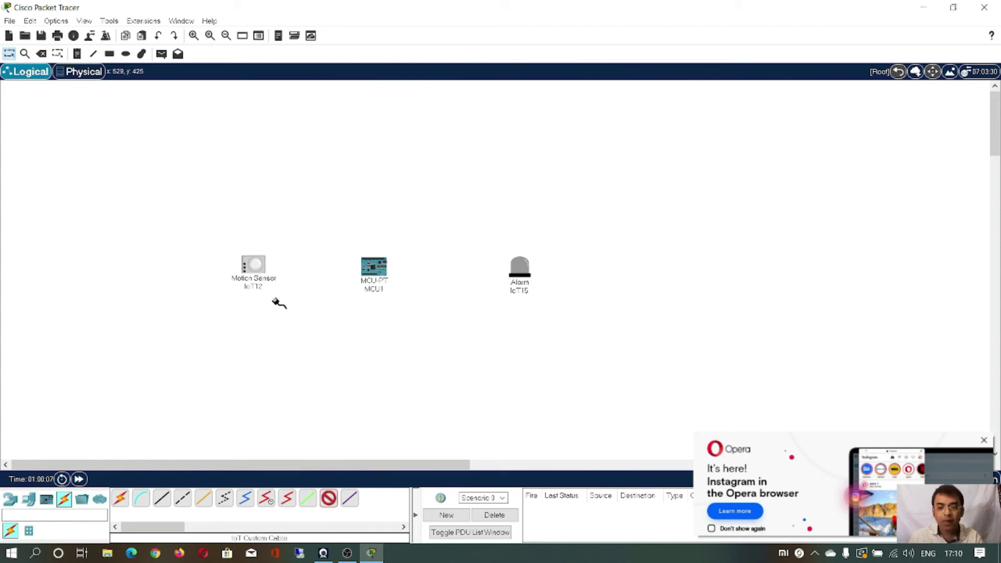
pyautogui.click(263, 264)
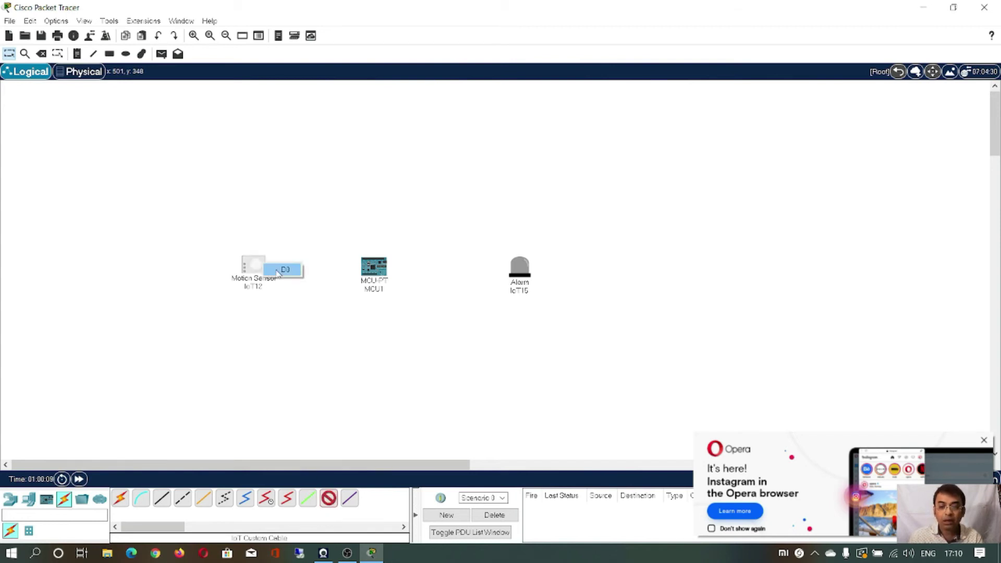
pyautogui.click(281, 269)
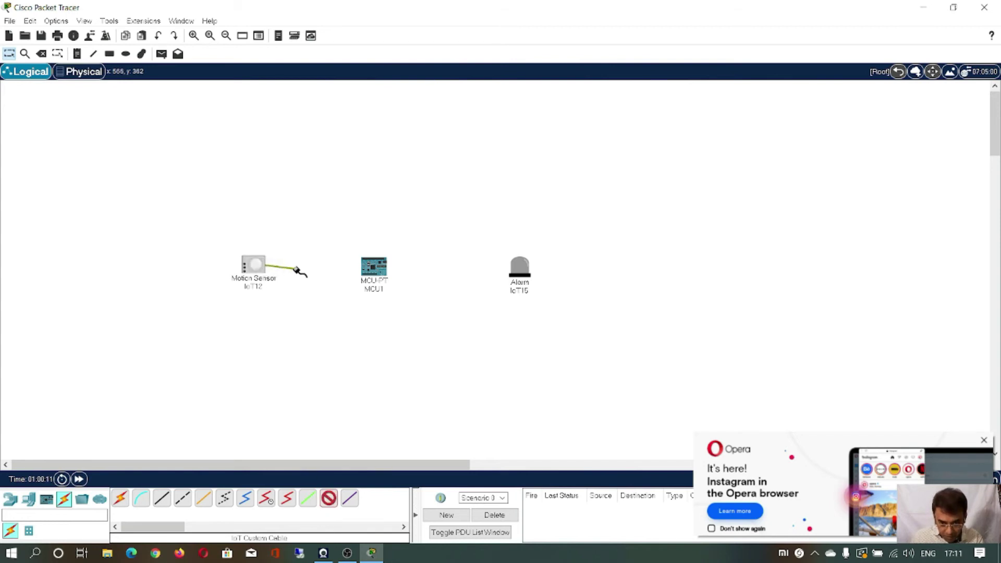
pyautogui.click(364, 268)
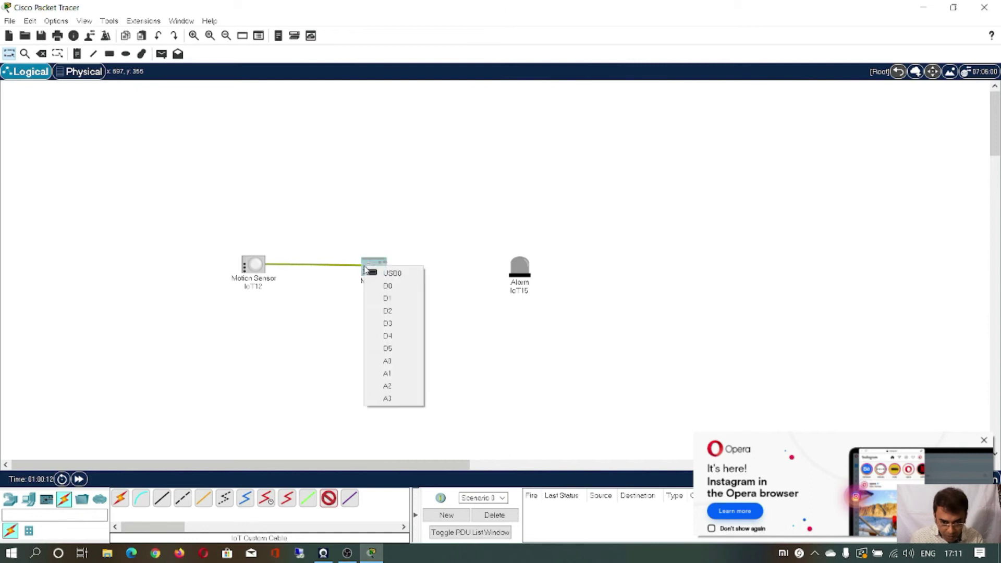
pyautogui.click(386, 286)
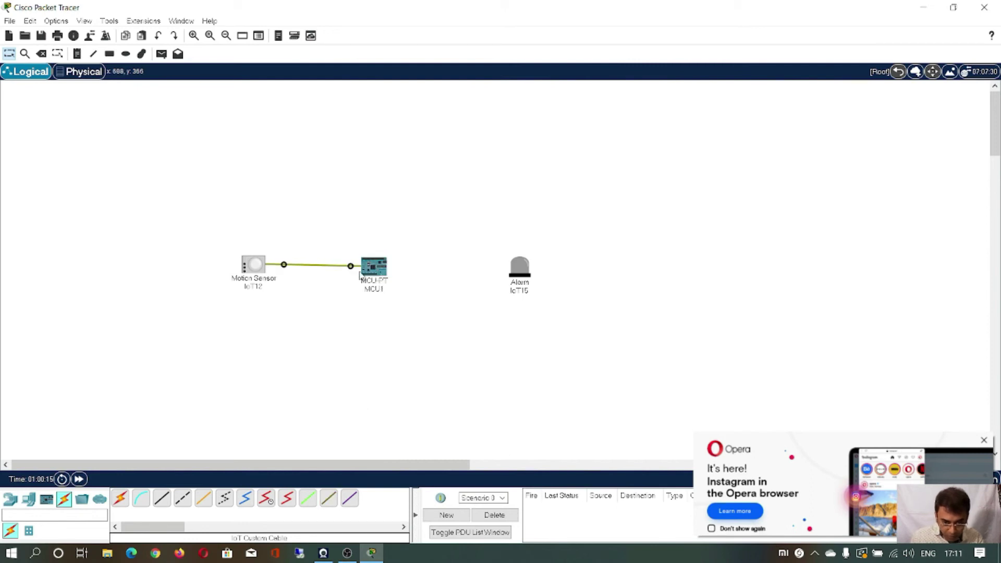
# Connect the MCU board's D1 port to the alarm's D0 port with an IoT Custom Cable
pyautogui.click(328, 498)
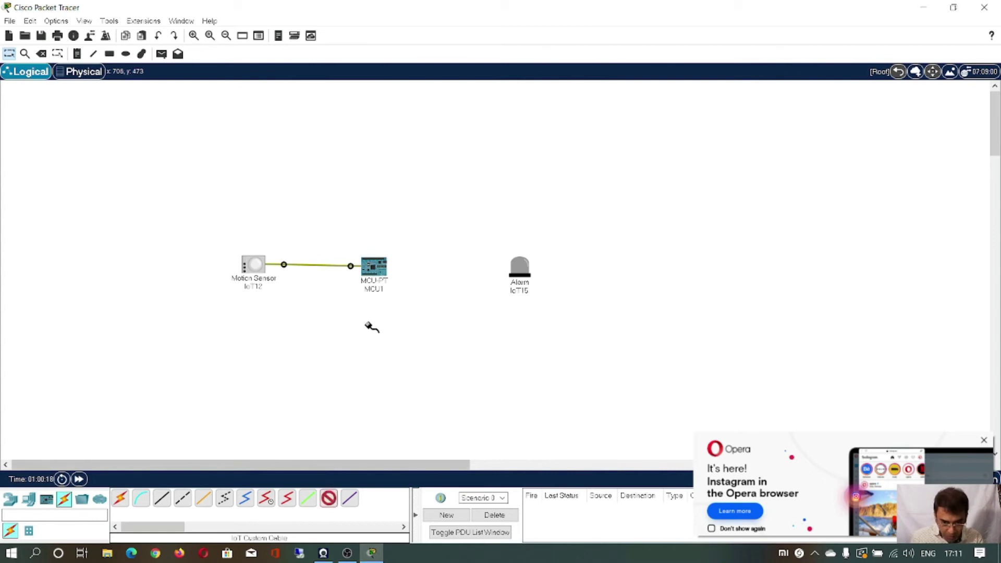
pyautogui.click(382, 270)
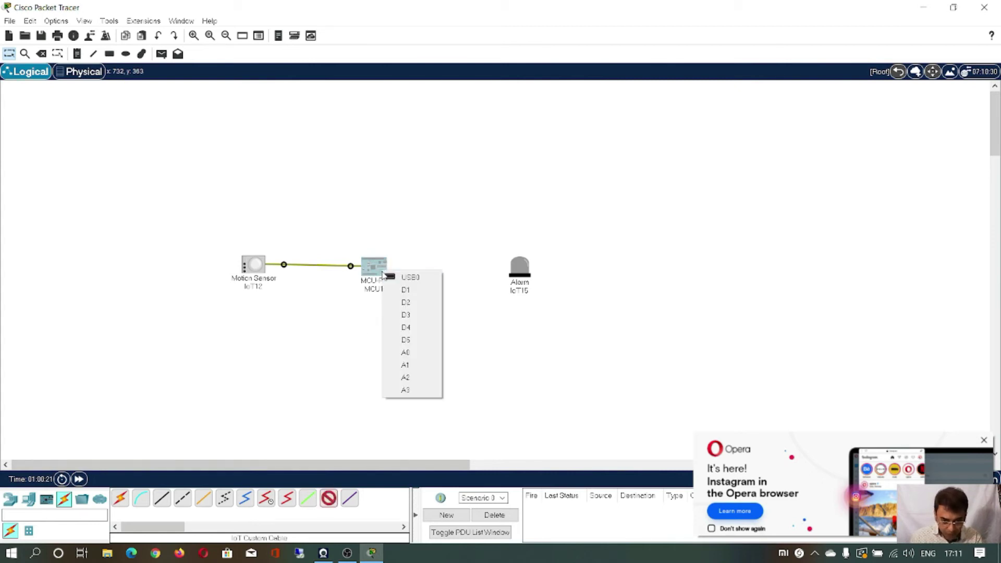
pyautogui.click(399, 289)
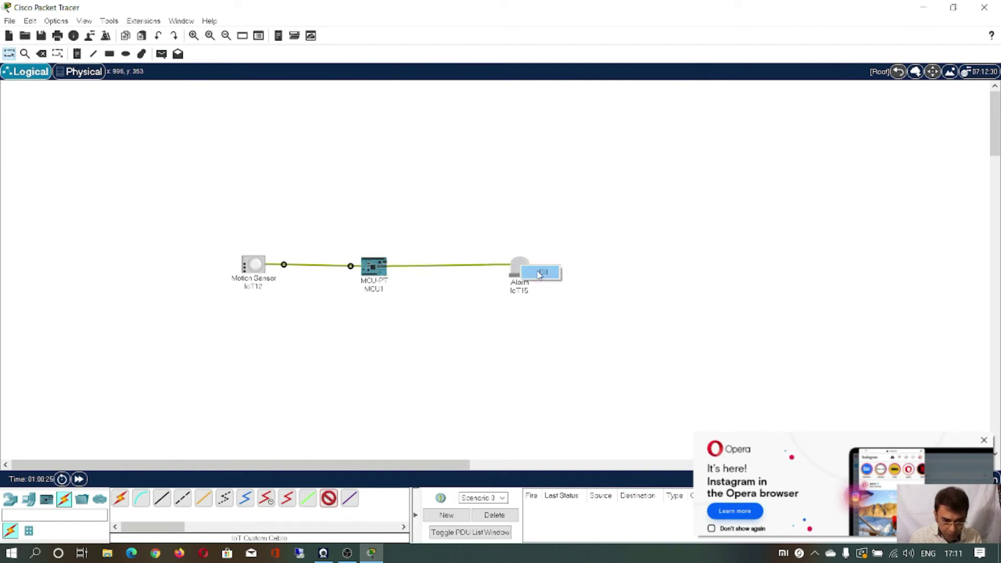
pyautogui.click(540, 271)
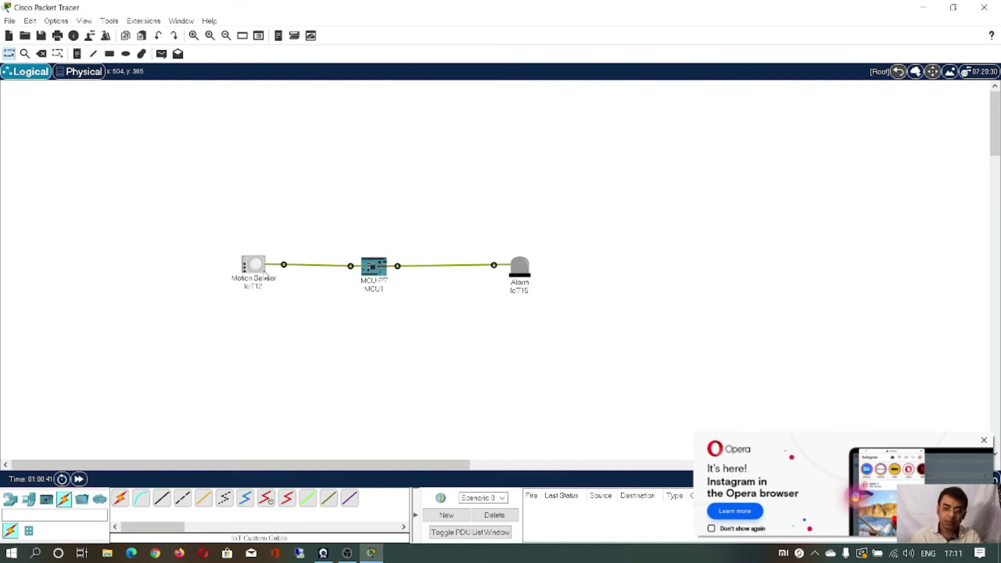
pyautogui.moveTo(264, 276)
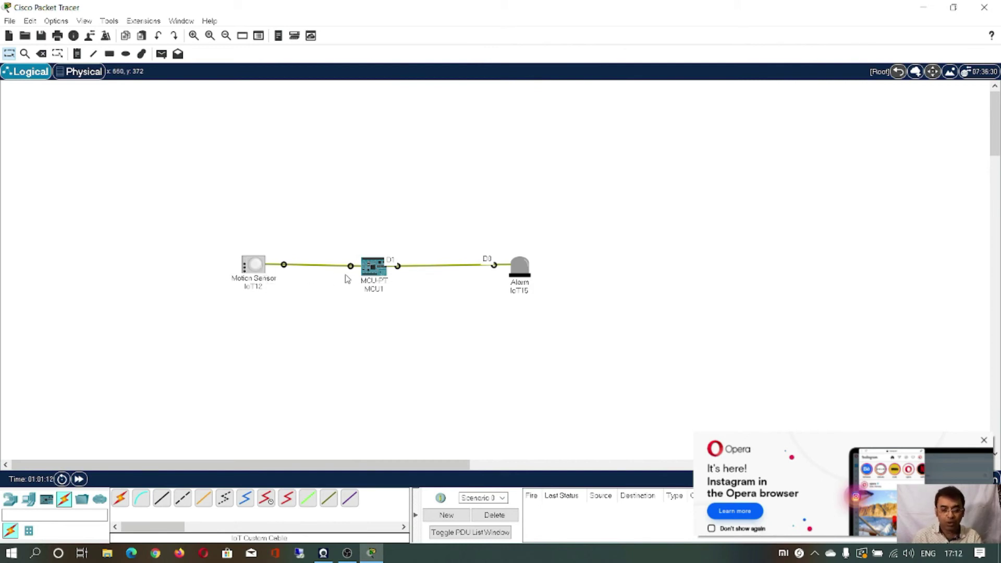
# Reopen the MCU board's main.js program and set the pin in the setup function's pinMode call to 1
pyautogui.click(372, 272)
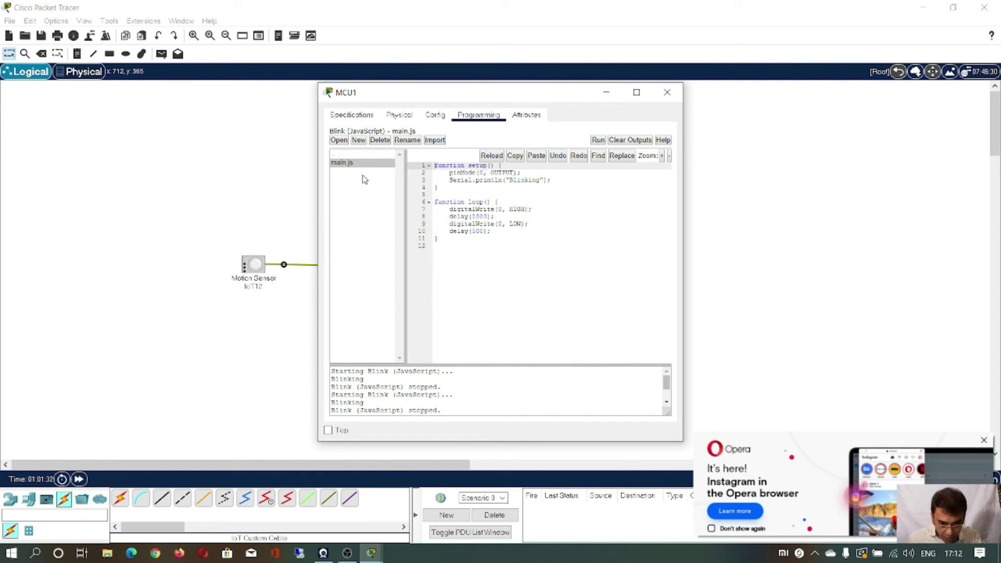
pyautogui.click(485, 173)
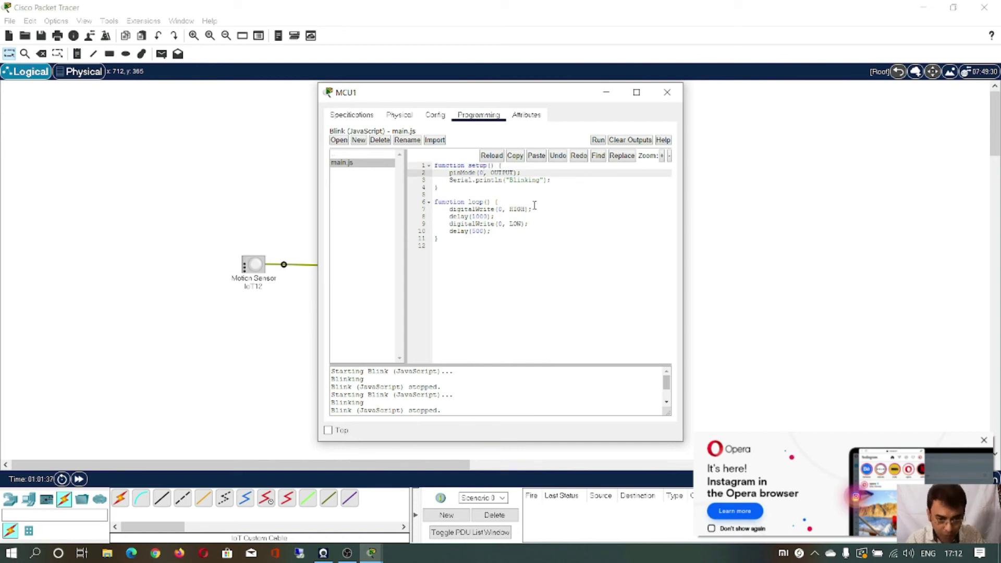
pyautogui.press('BackSpace')
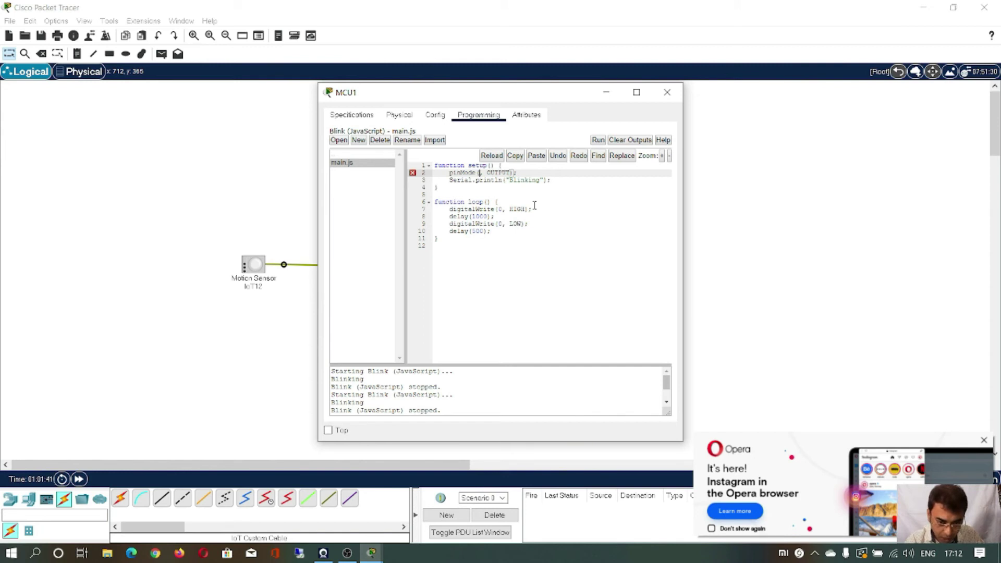
pyautogui.write('1')
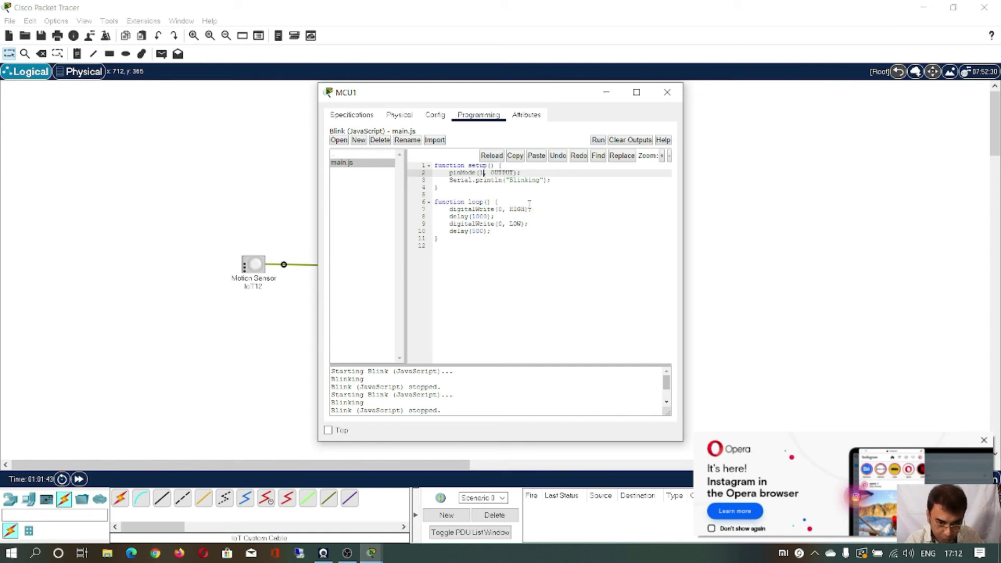
# Duplicate the pinMode line in the setup function and change the copy to pinMode(0, INPUT);
pyautogui.moveTo(529, 172); pyautogui.dragTo(450, 175)
pyautogui.hotkey('ctrl', 'c')
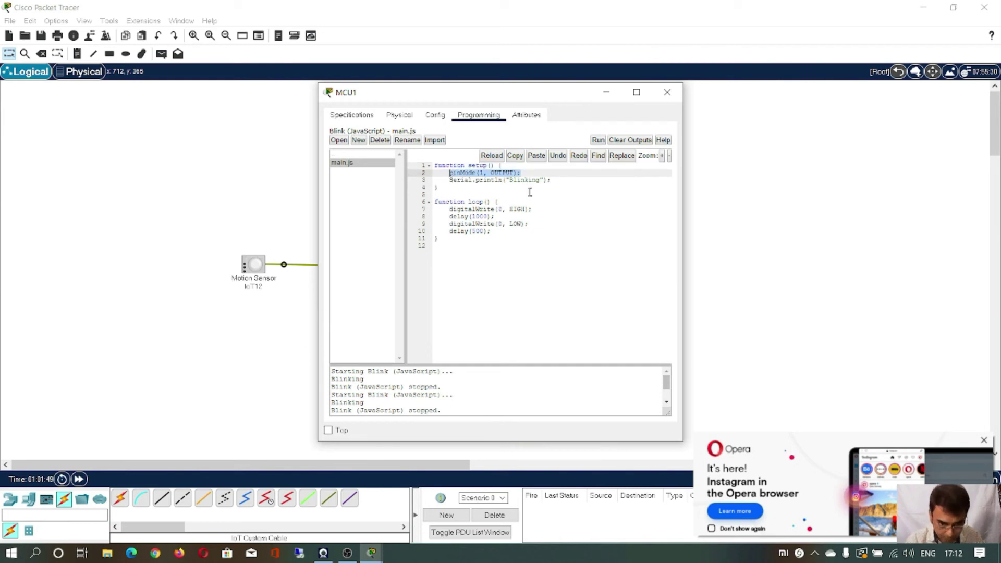
pyautogui.click(534, 172)
pyautogui.press('Return')
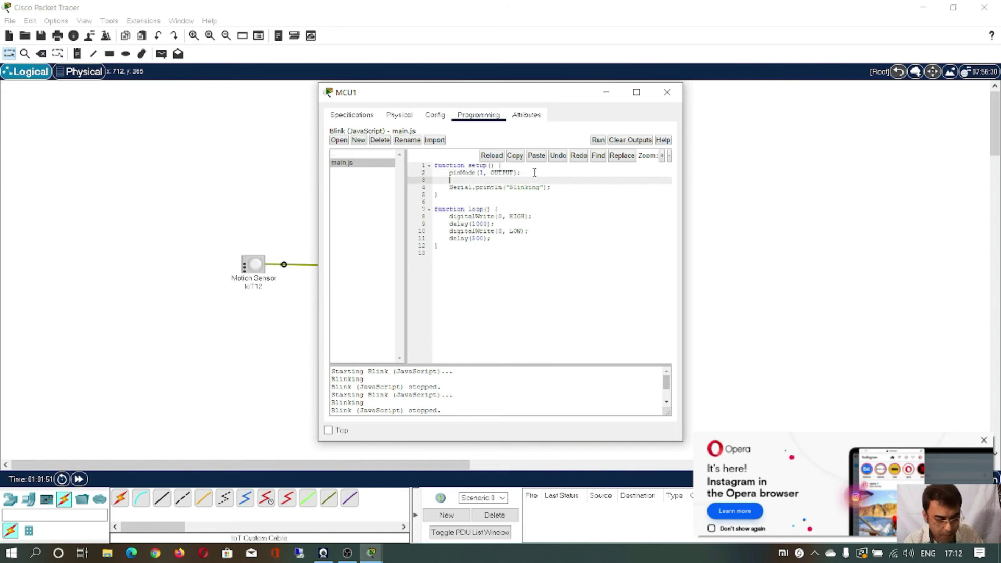
pyautogui.hotkey('ctrl', 'v')
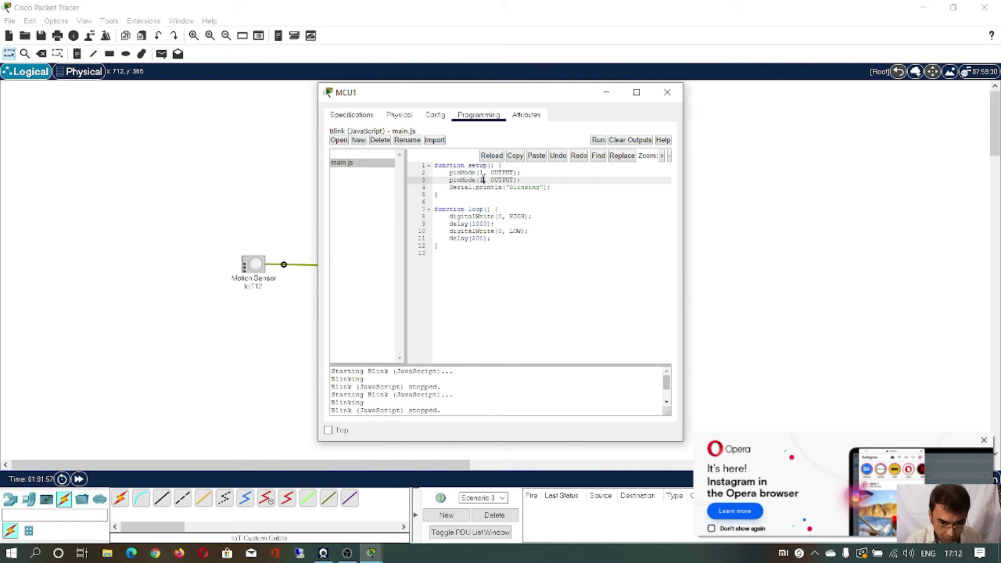
pyautogui.press('BackSpace')
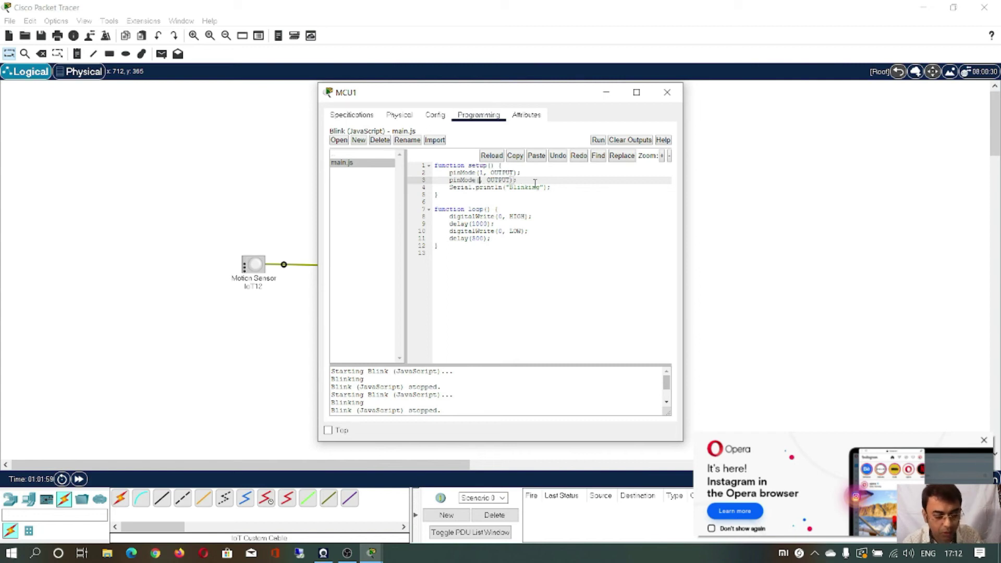
pyautogui.write('0')
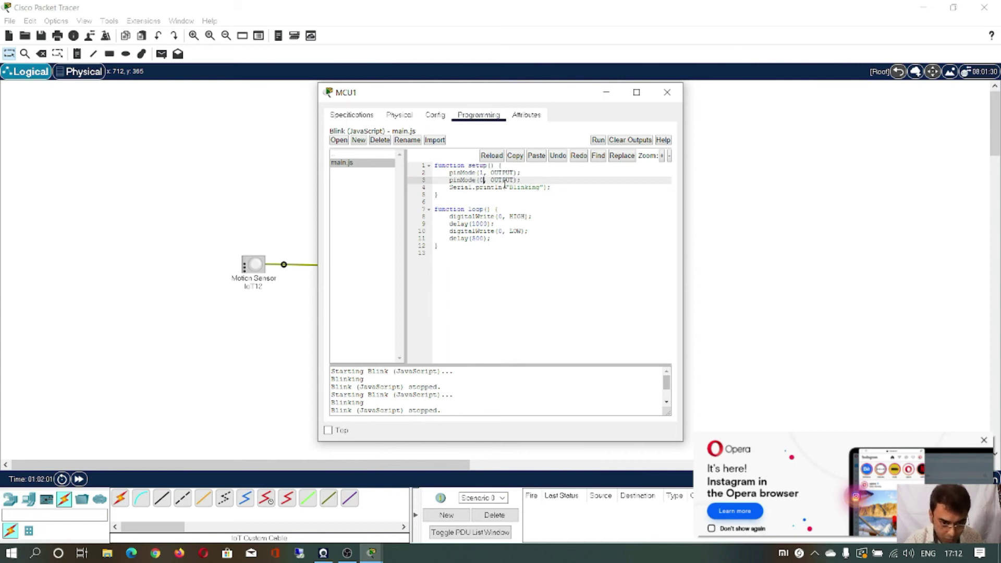
pyautogui.click(502, 181)
pyautogui.press('BackSpace')
pyautogui.press('BackSpace')
pyautogui.press('BackSpace')
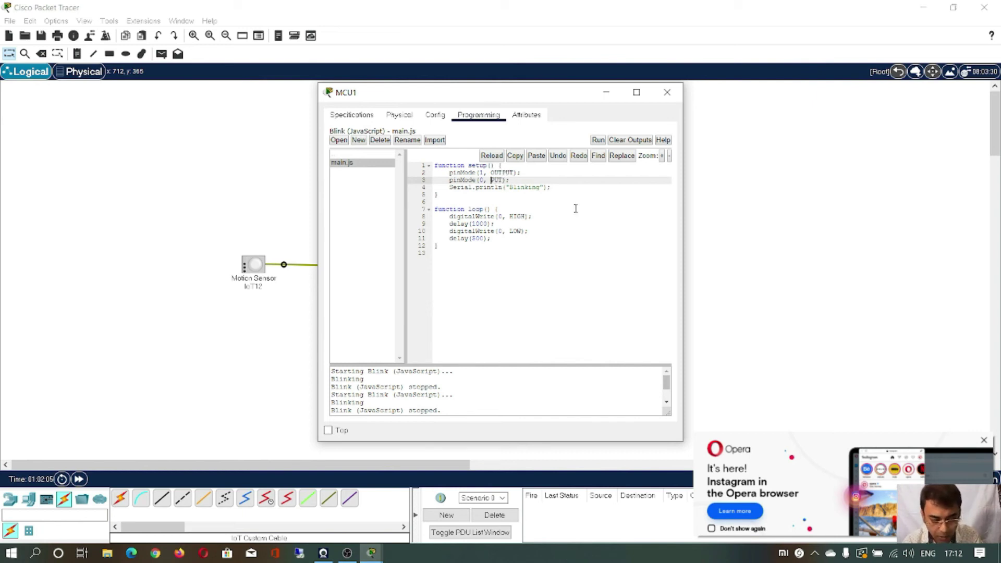
pyautogui.write('IN')
pyautogui.click(588, 203)
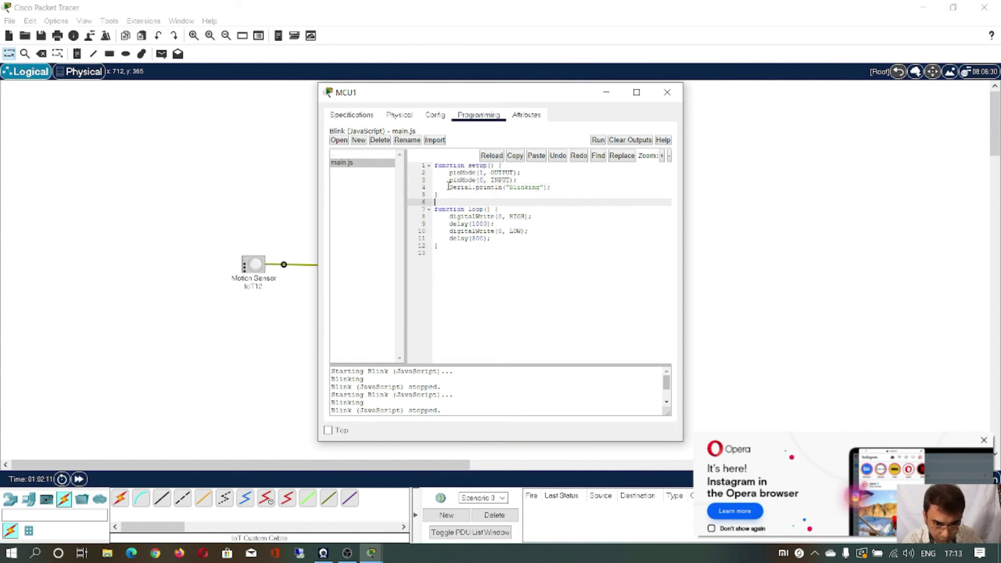
# Move the Serial.println("Blinking"); line from setup to the start of the loop function, aligned with the other statements there
pyautogui.moveTo(436, 188); pyautogui.dragTo(569, 192)
pyautogui.hotkey('ctrl', 'c')
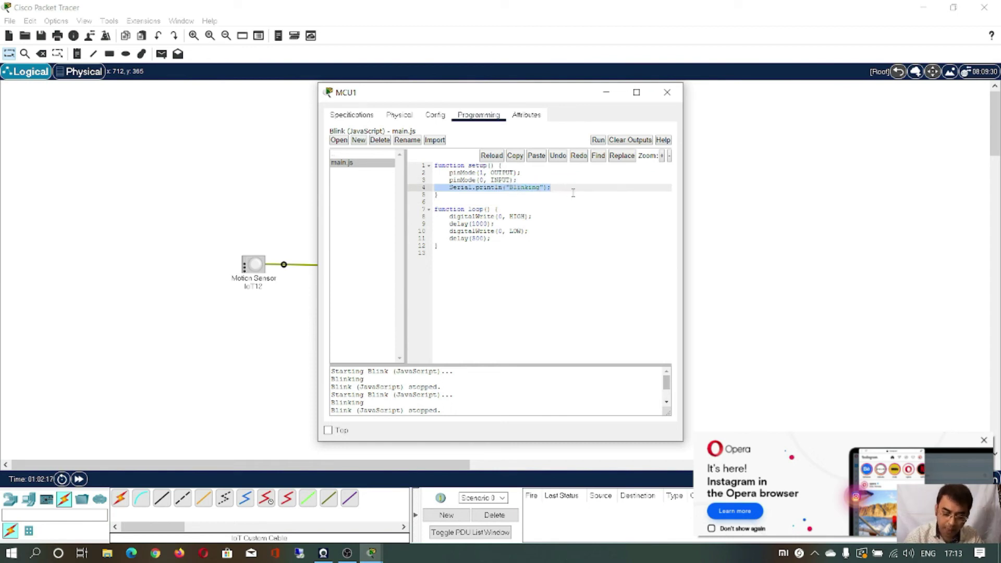
pyautogui.press('BackSpace')
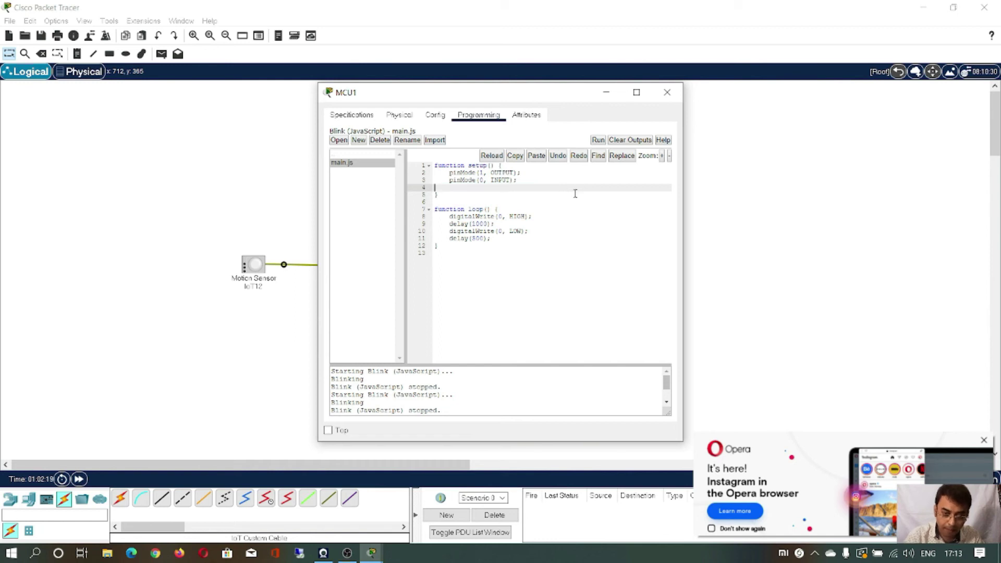
pyautogui.click(554, 209)
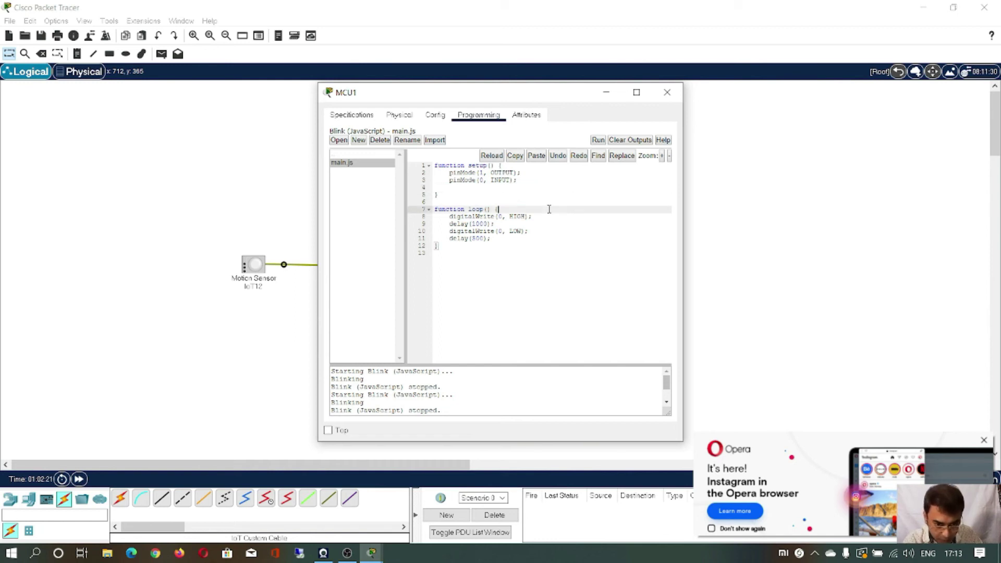
pyautogui.press('Return')
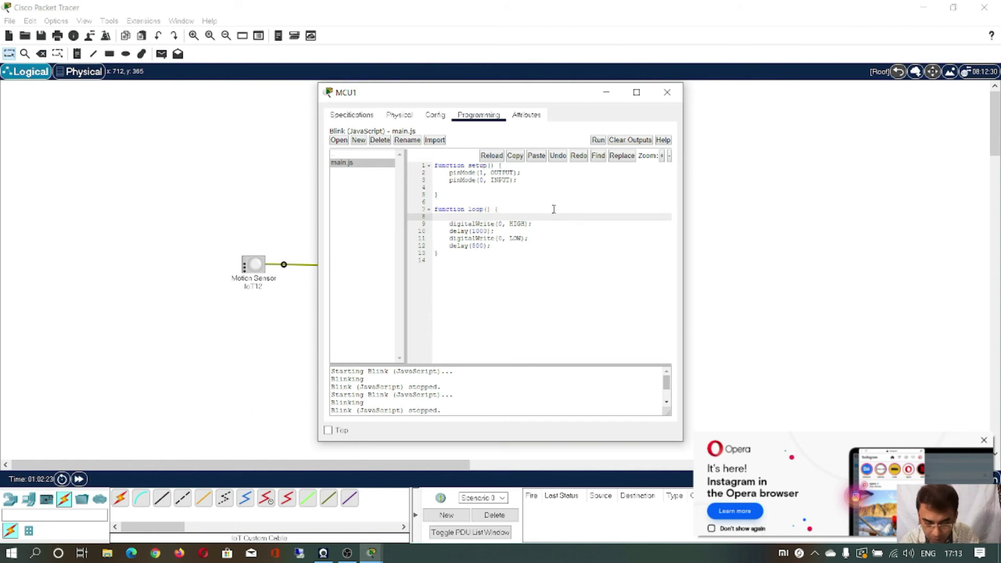
pyautogui.hotkey('ctrl', 'v')
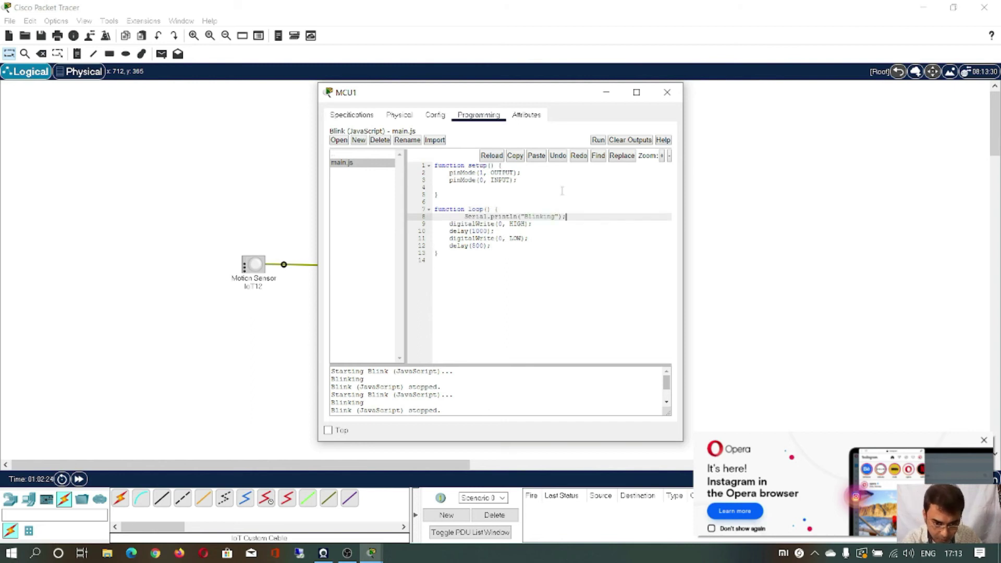
pyautogui.click(452, 216)
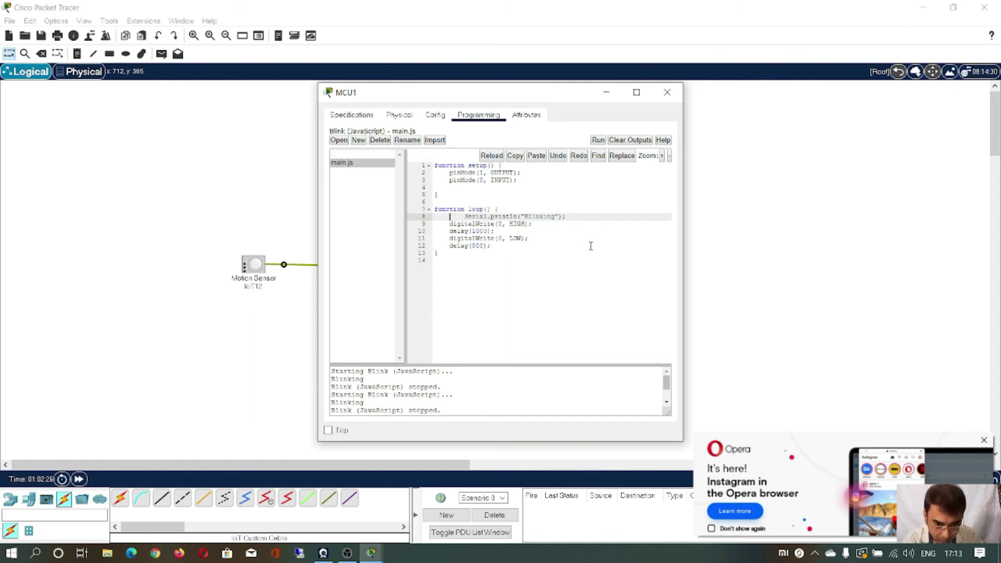
pyautogui.press('Delete')
pyautogui.press('Delete')
pyautogui.press('Delete')
pyautogui.press('Delete')
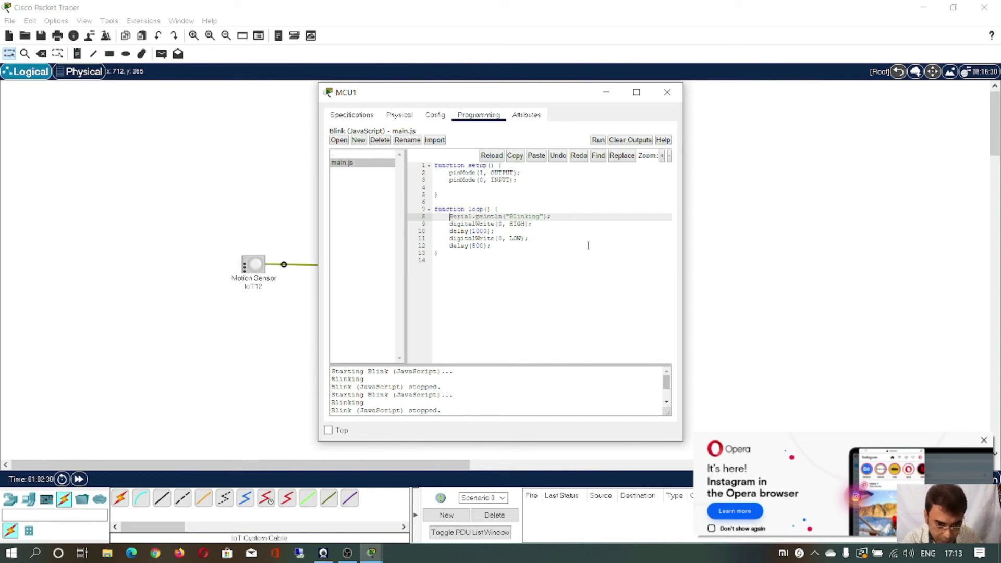
# Add the line var motion=digitalRead(0); as the first statement of the loop function
pyautogui.click(531, 210)
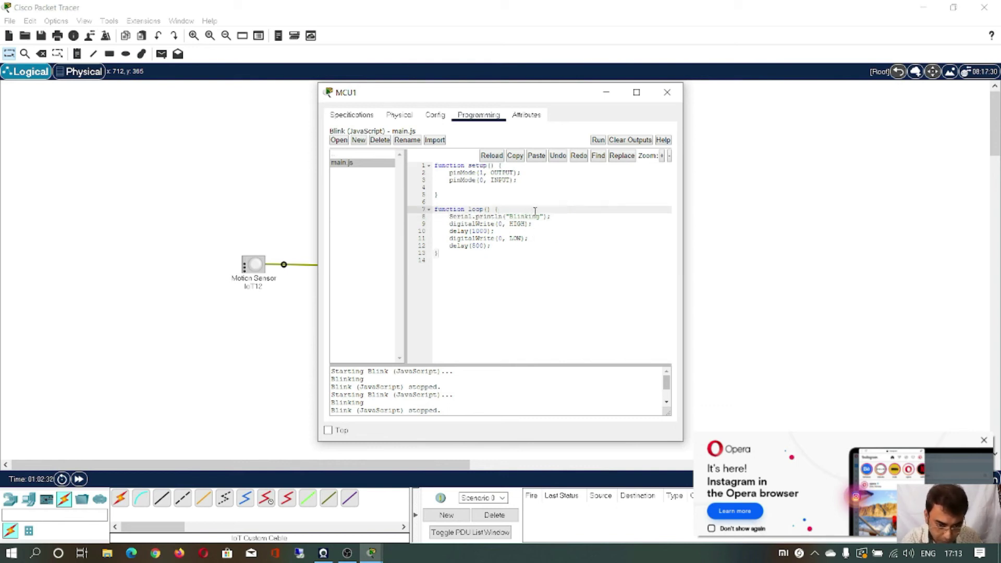
pyautogui.press('Return')
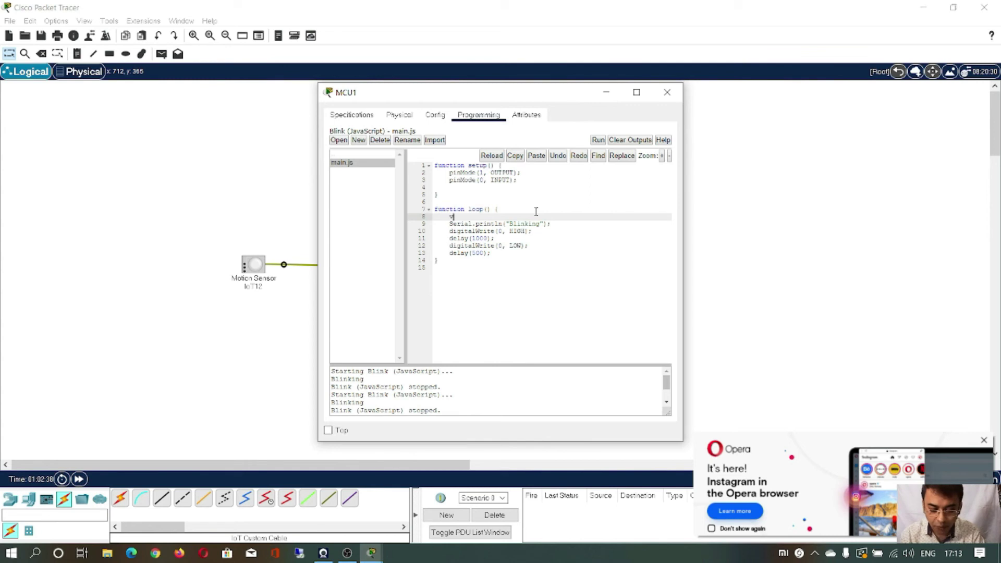
pyautogui.write('var m')
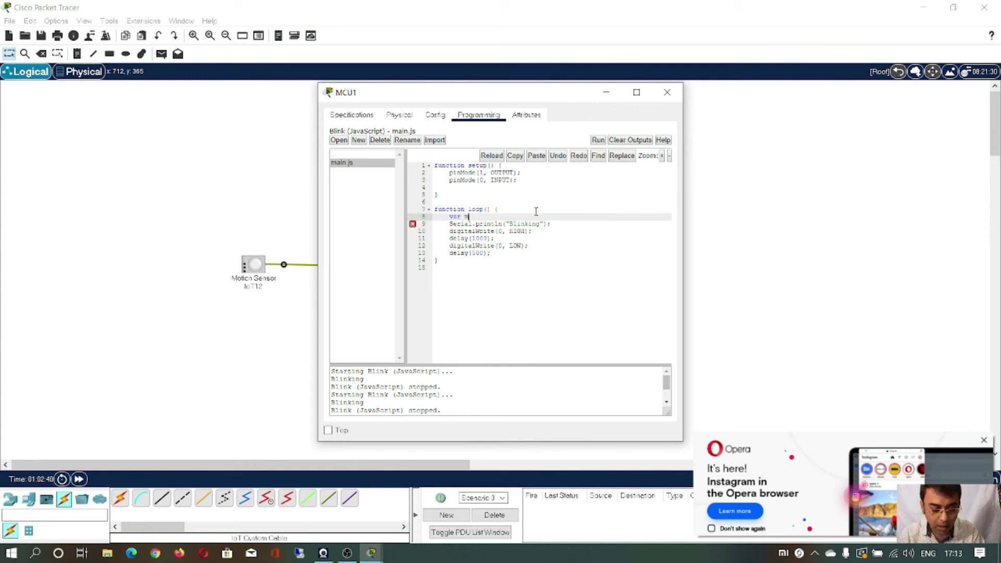
pyautogui.write('otion')
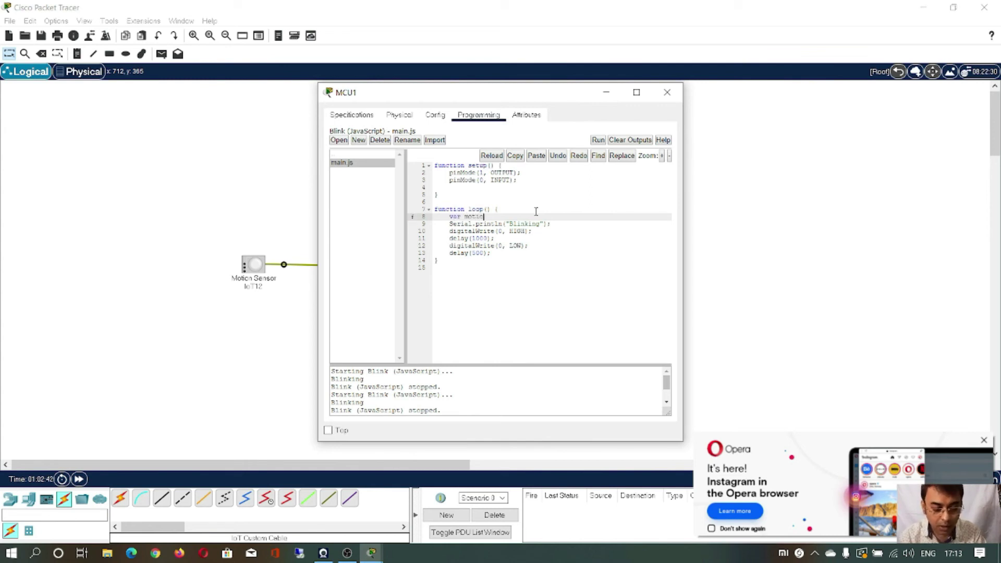
pyautogui.write('=')
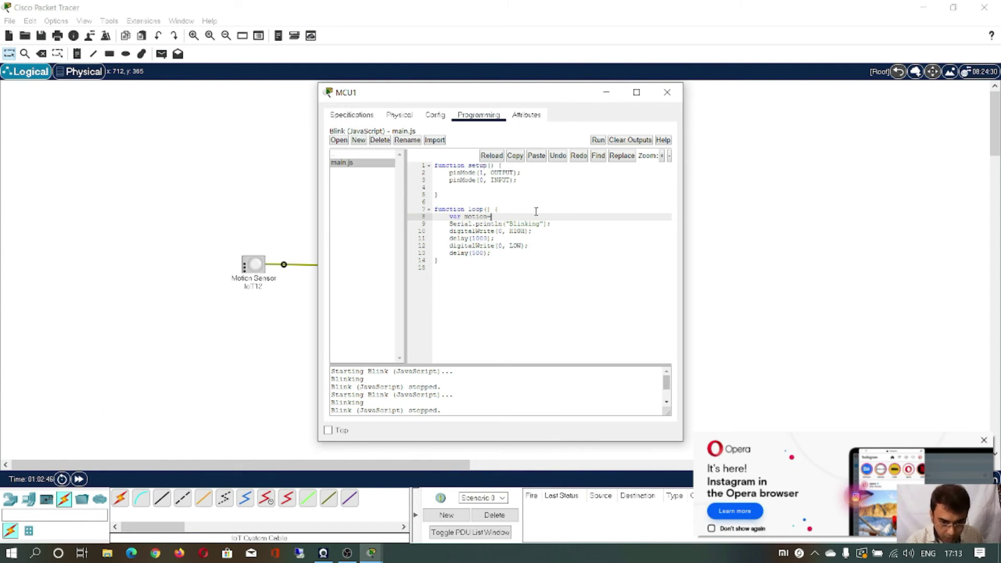
pyautogui.write('di')
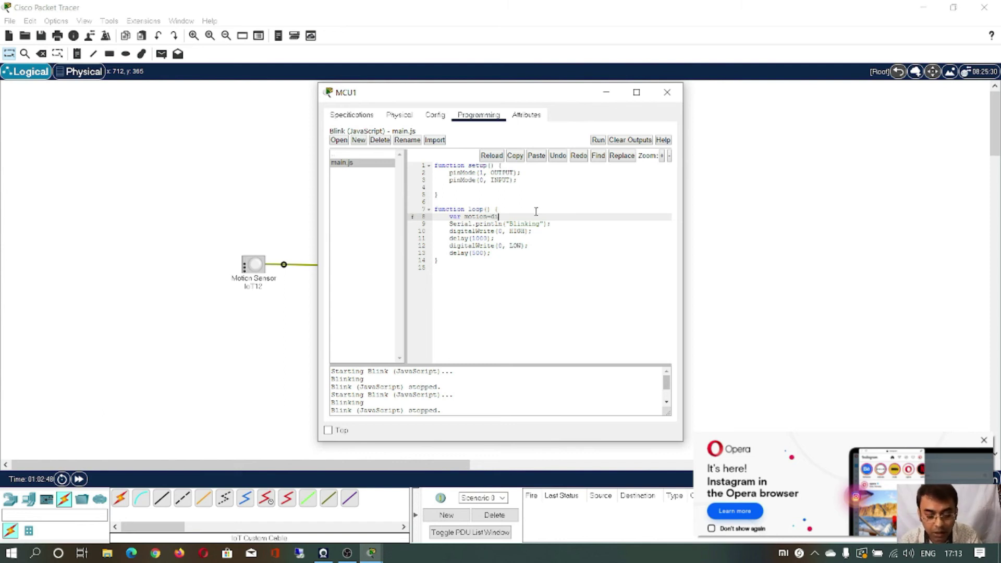
pyautogui.write('gital')
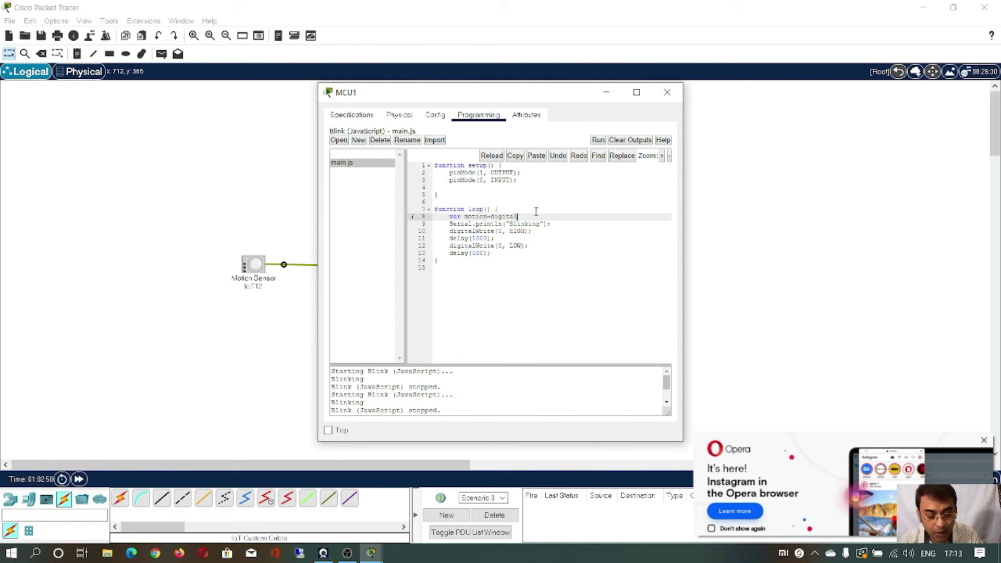
pyautogui.write('Read')
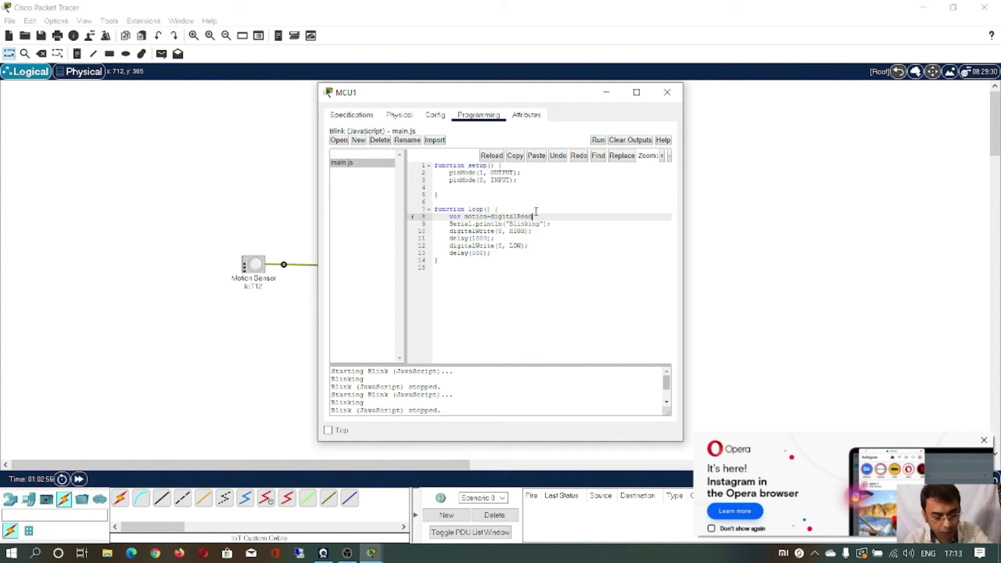
pyautogui.write('(')
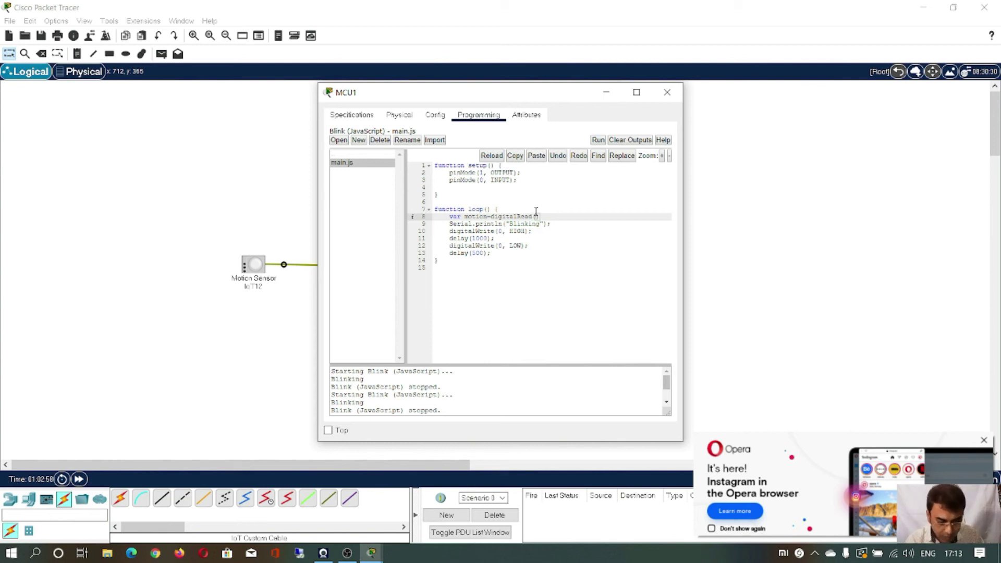
pyautogui.write('0)')
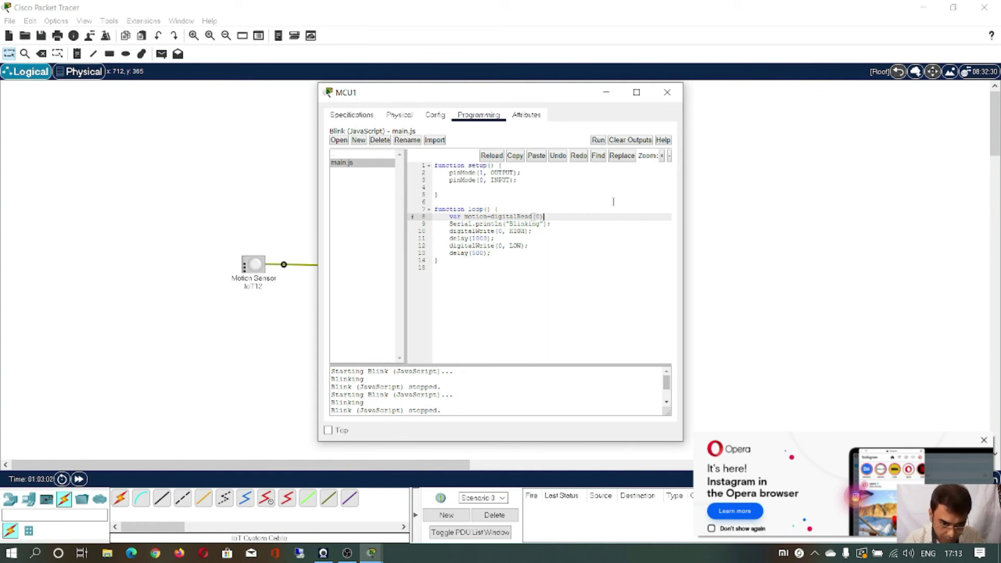
pyautogui.write(';')
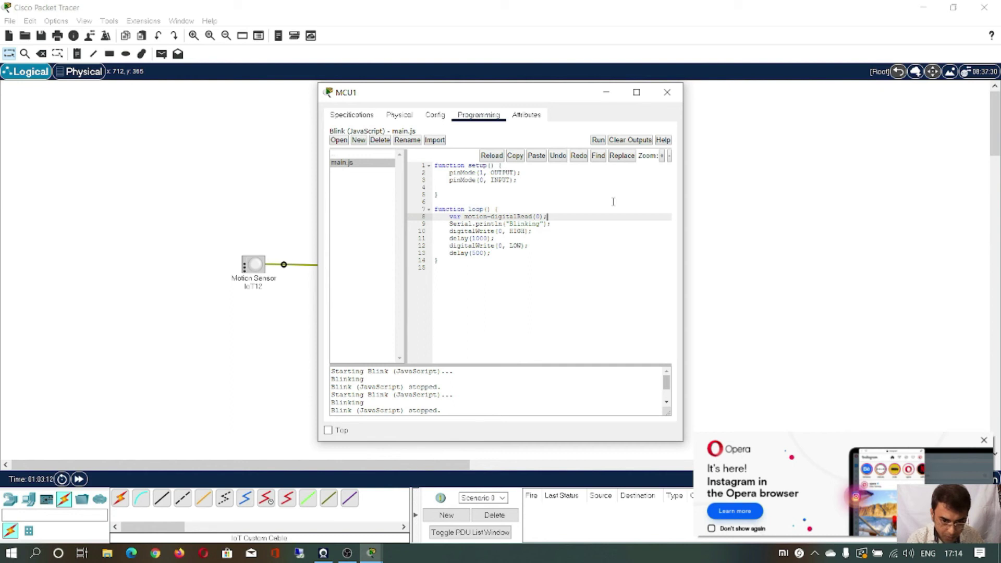
pyautogui.press('Return')
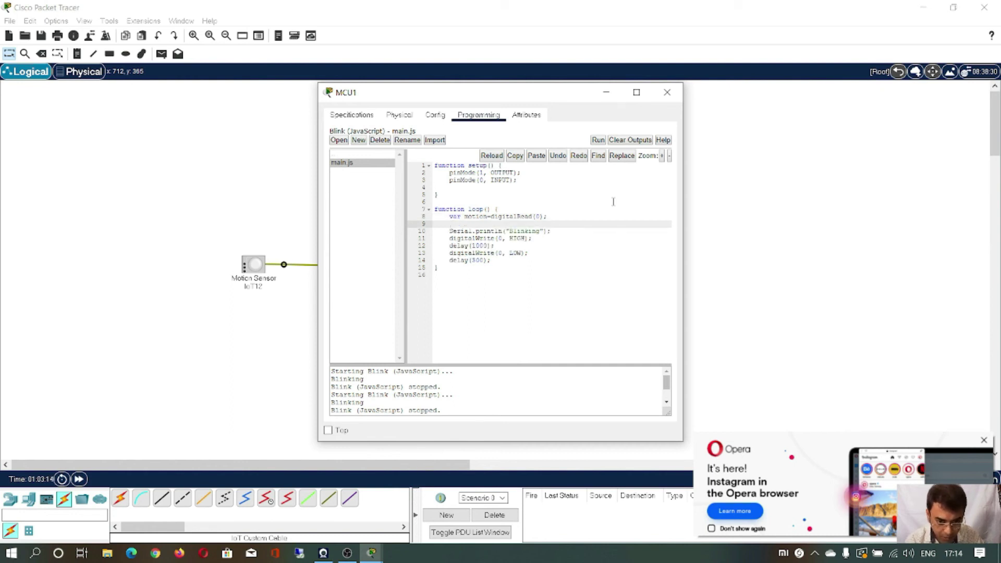
pyautogui.press('BackSpace')
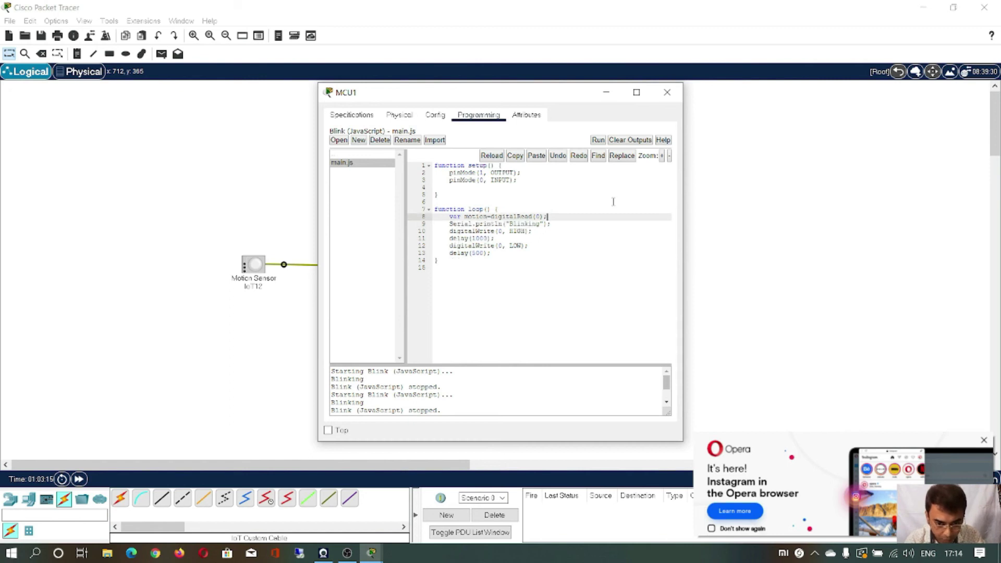
# Replace the "Blinking" text in the loop's Serial.println call with the variable motion
pyautogui.click(545, 224)
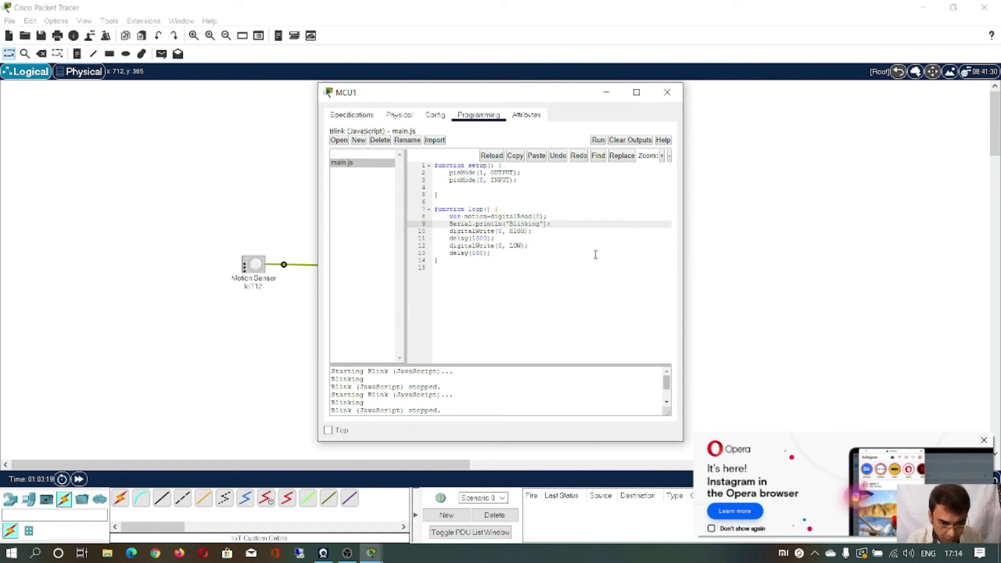
pyautogui.press('BackSpace')
pyautogui.press('BackSpace')
pyautogui.press('BackSpace')
pyautogui.press('BackSpace')
pyautogui.press('BackSpace')
pyautogui.press('BackSpace')
pyautogui.press('BackSpace')
pyautogui.press('BackSpace')
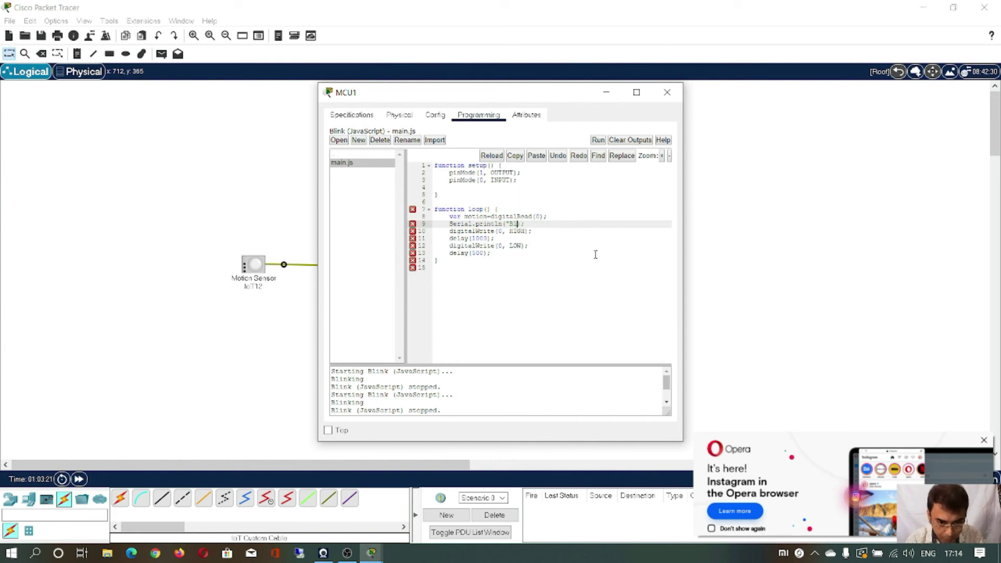
pyautogui.press('BackSpace')
pyautogui.press('BackSpace')
pyautogui.press('BackSpace')
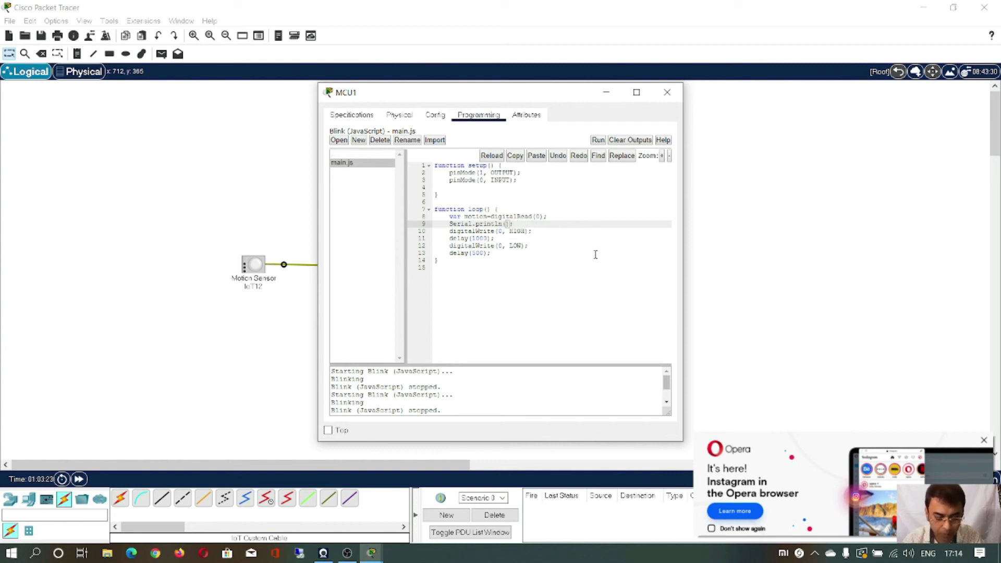
pyautogui.write('motion')
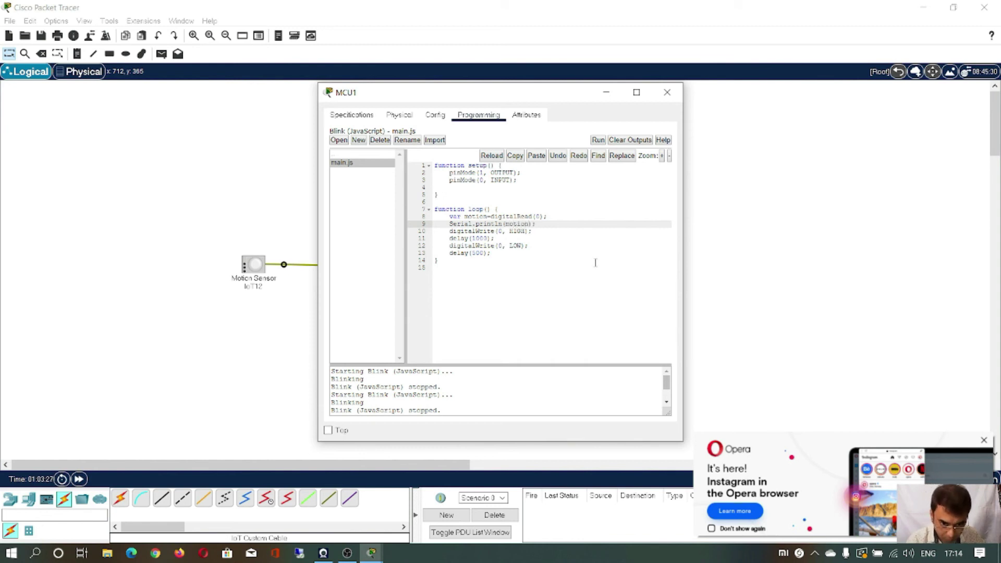
# Add the condition if(motion==1023) on a new line below the Serial.println(motion); statement in the loop function
pyautogui.click(559, 224)
pyautogui.press('Return')
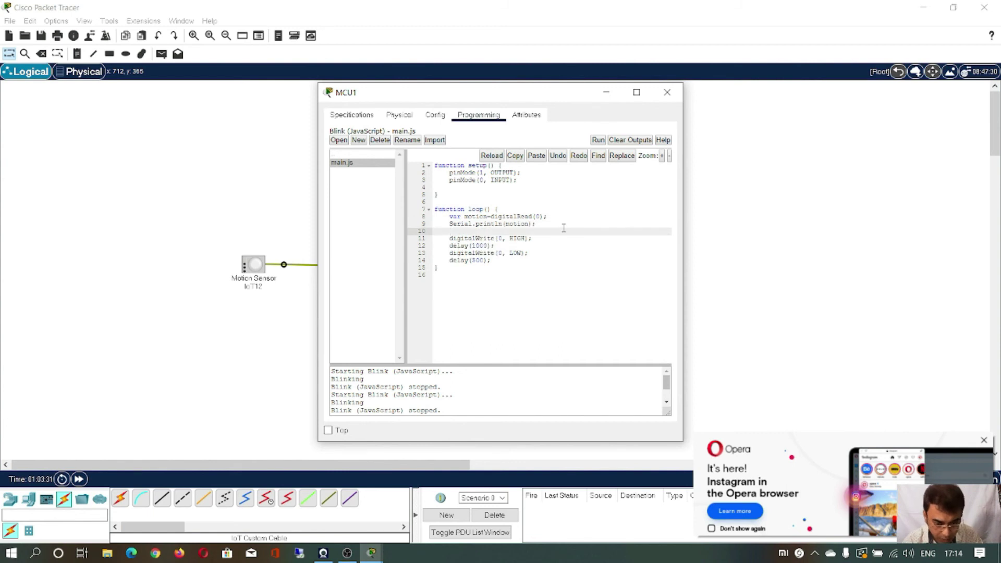
pyautogui.write('if')
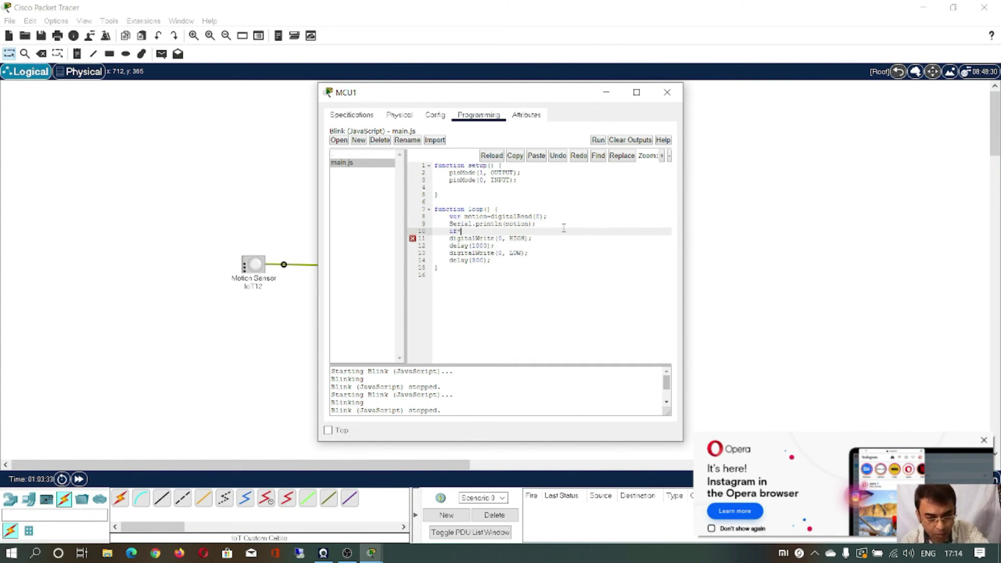
pyautogui.write('(')
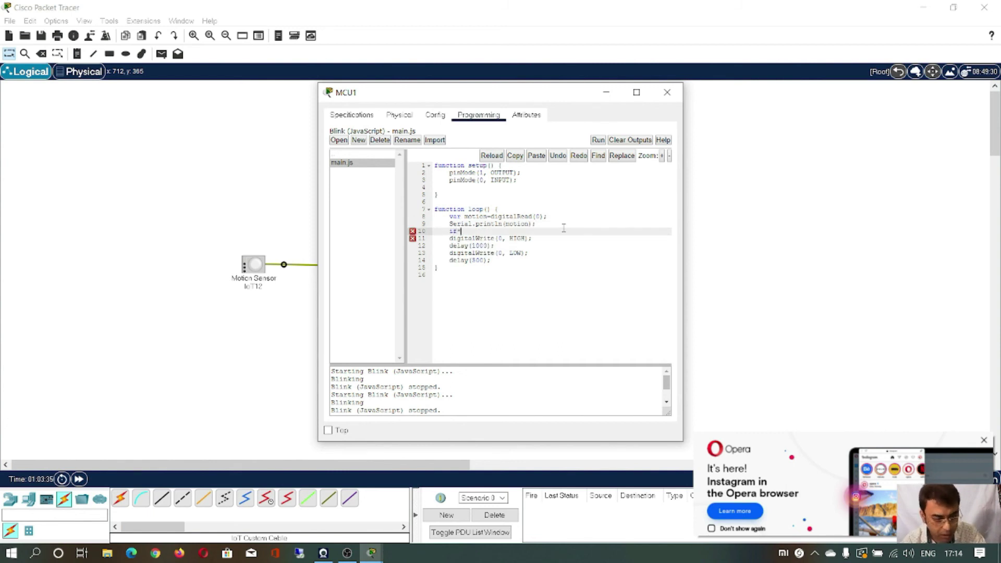
pyautogui.write(')')
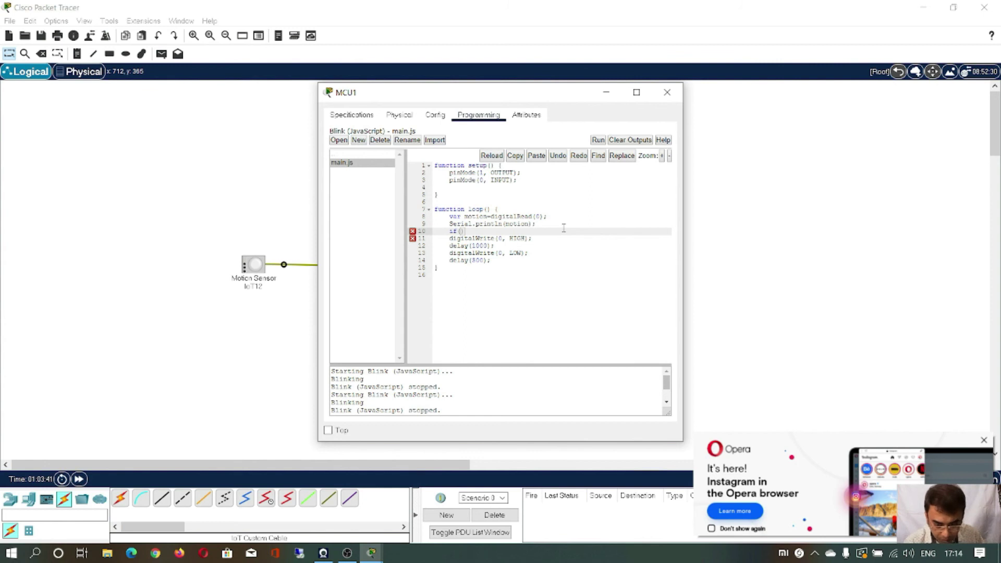
pyautogui.write('motio')
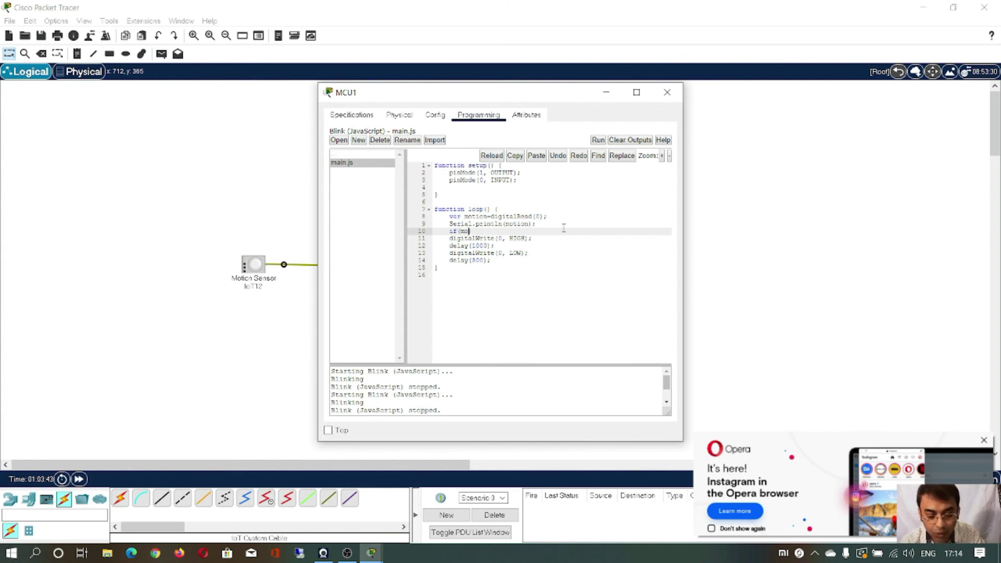
pyautogui.write('n==1')
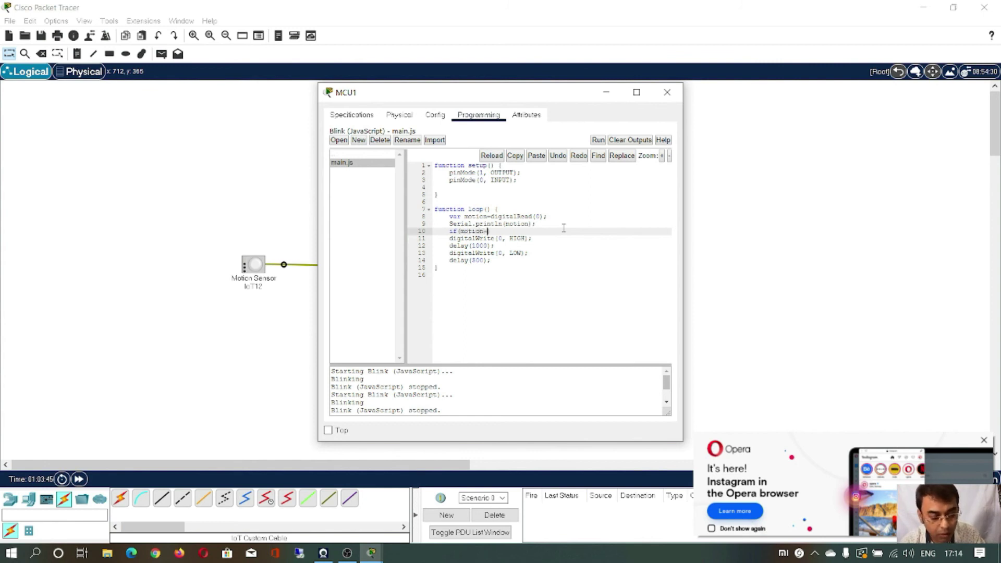
pyautogui.write('023')
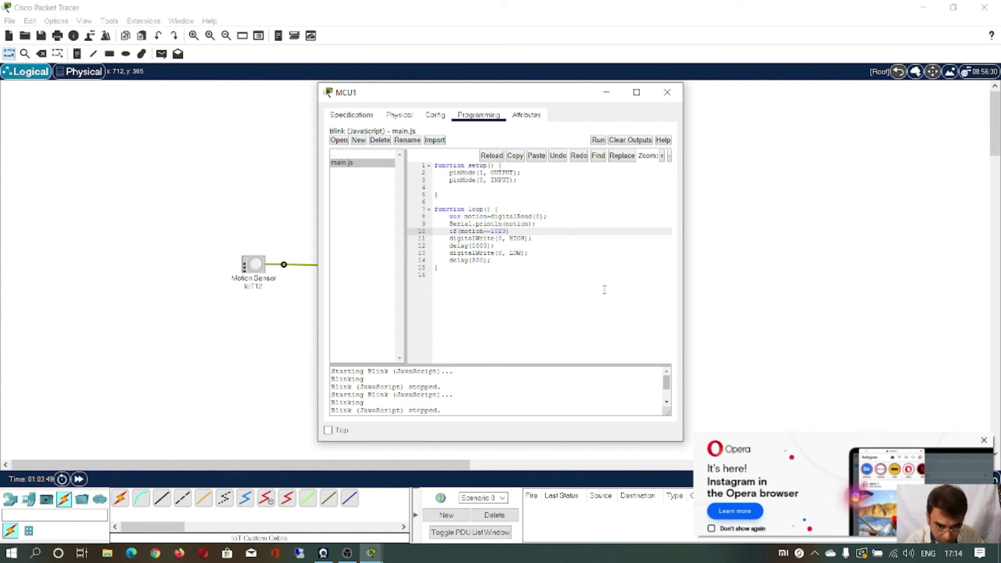
# Change the pin number in the loop's digitalWrite HIGH call to 1
pyautogui.click(504, 238)
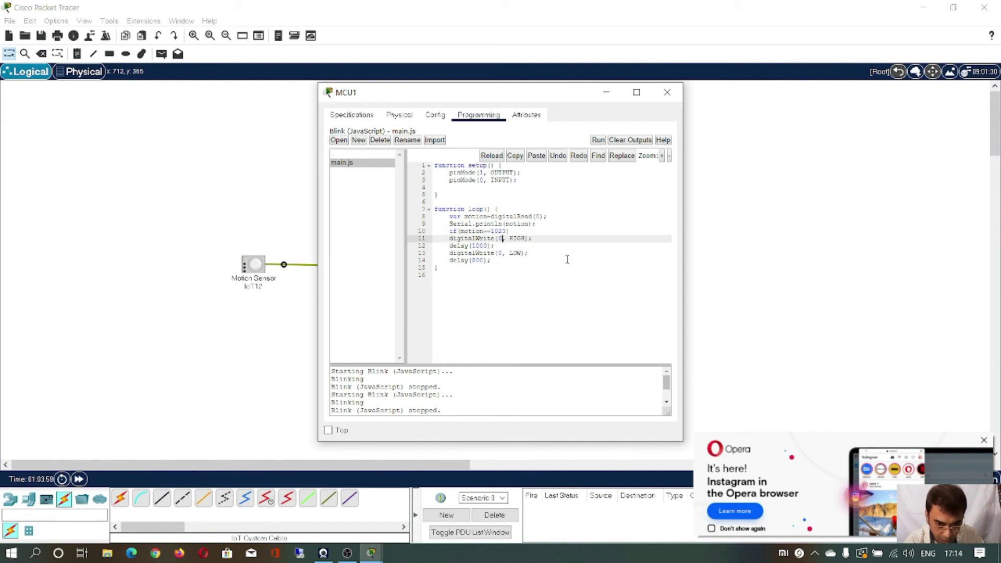
pyautogui.press('BackSpace')
pyautogui.write('1')
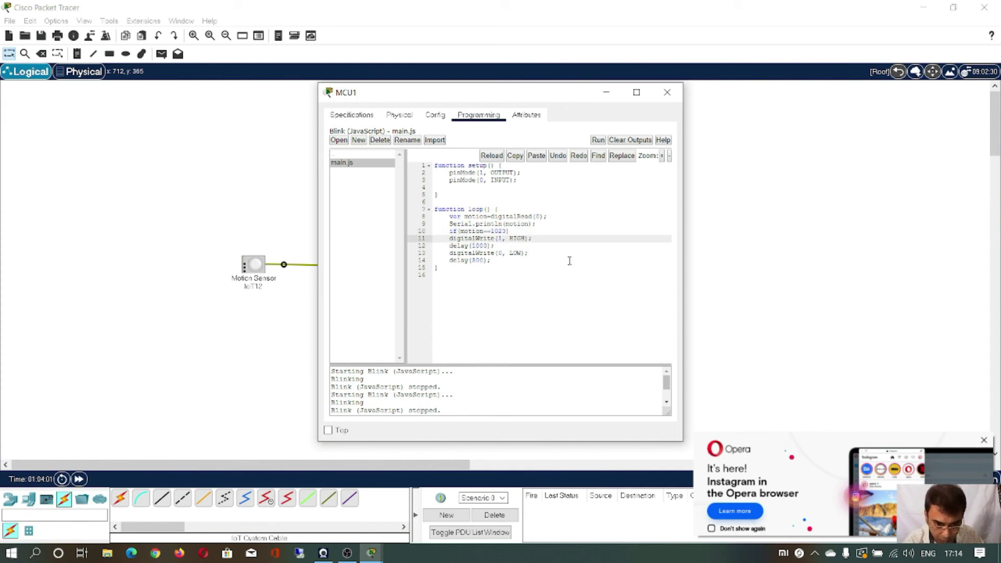
# Delete the delay(1000); line below the digitalWrite HIGH call, leaving no blank line
pyautogui.click(509, 247)
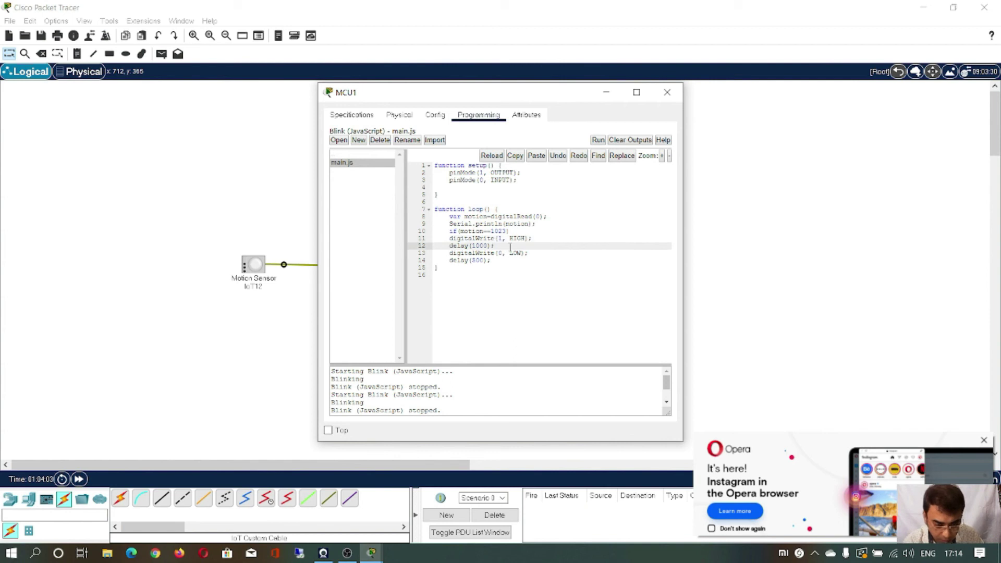
pyautogui.press('BackSpace')
pyautogui.press('BackSpace')
pyautogui.press('BackSpace')
pyautogui.press('BackSpace')
pyautogui.press('BackSpace')
pyautogui.press('BackSpace')
pyautogui.press('BackSpace')
pyautogui.press('BackSpace')
pyautogui.press('BackSpace')
pyautogui.press('BackSpace')
pyautogui.press('BackSpace')
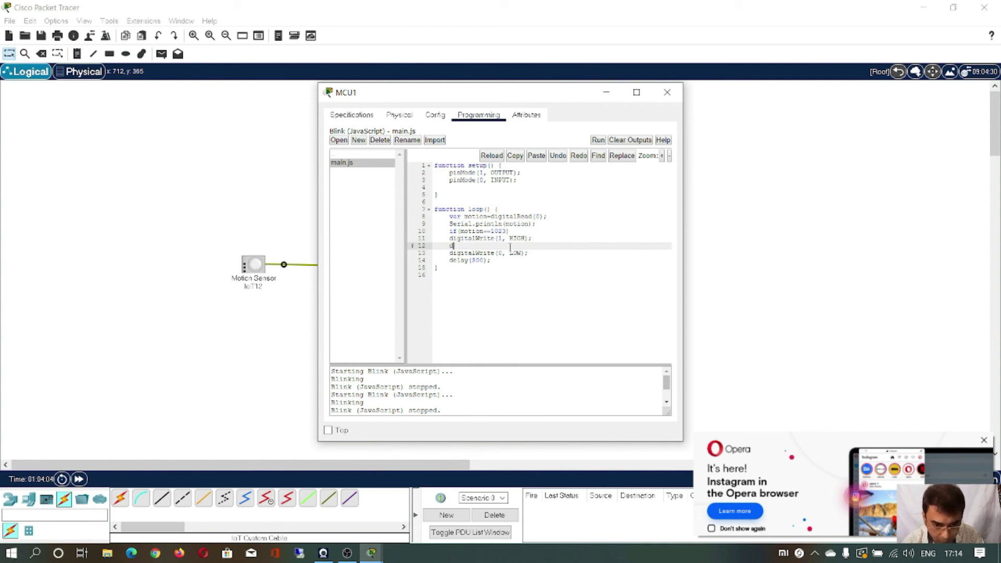
pyautogui.press('BackSpace')
pyautogui.press('BackSpace')
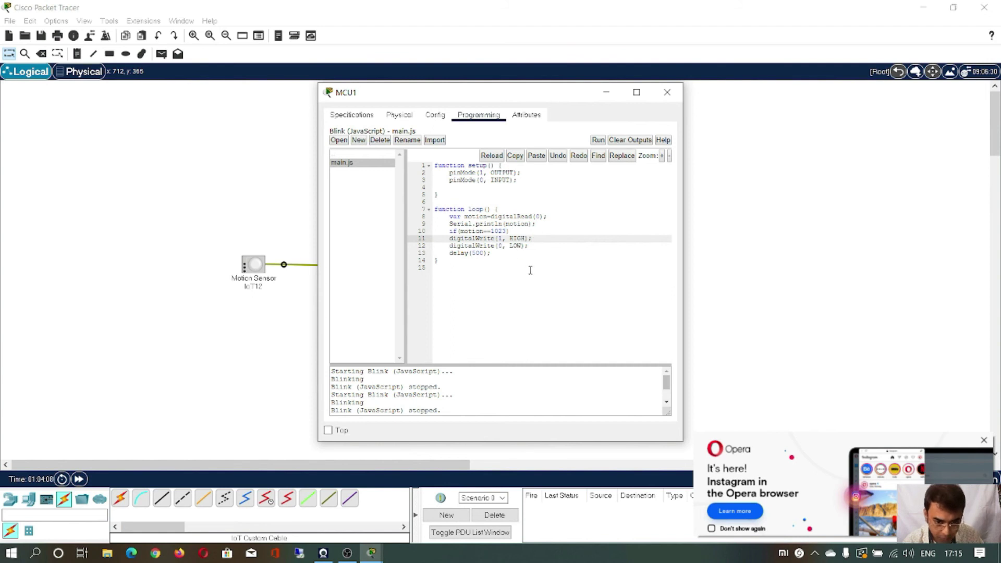
# Insert an else line before the digitalWrite LOW call and change that call's pin number to 1
pyautogui.press('Return')
pyautogui.write('else')
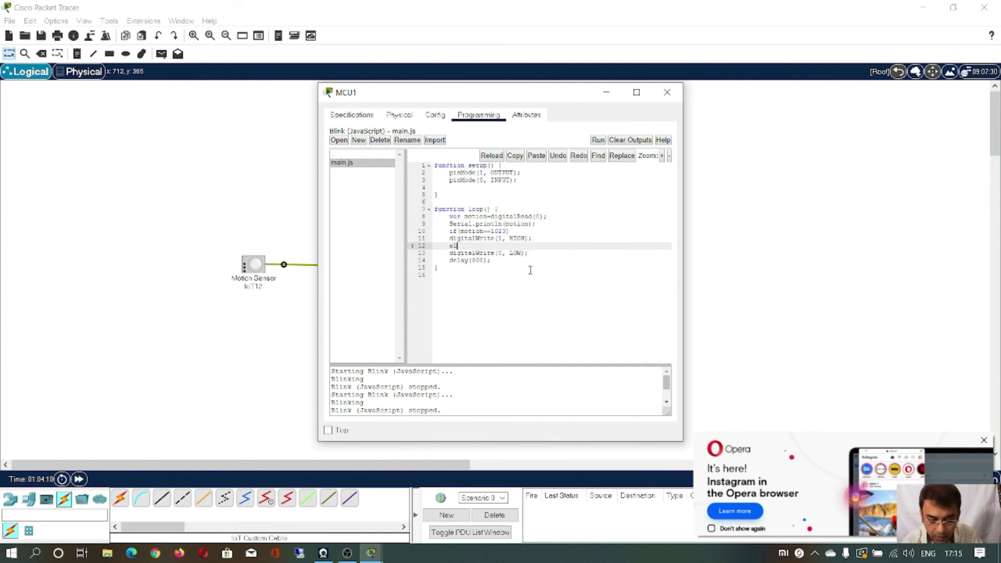
pyautogui.click(516, 266)
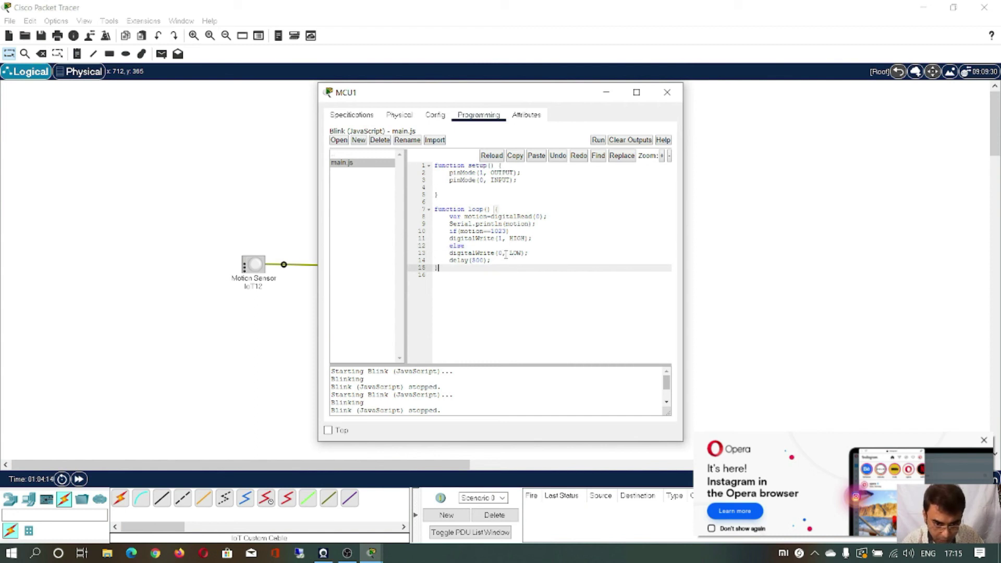
pyautogui.click(501, 253)
pyautogui.press('BackSpace')
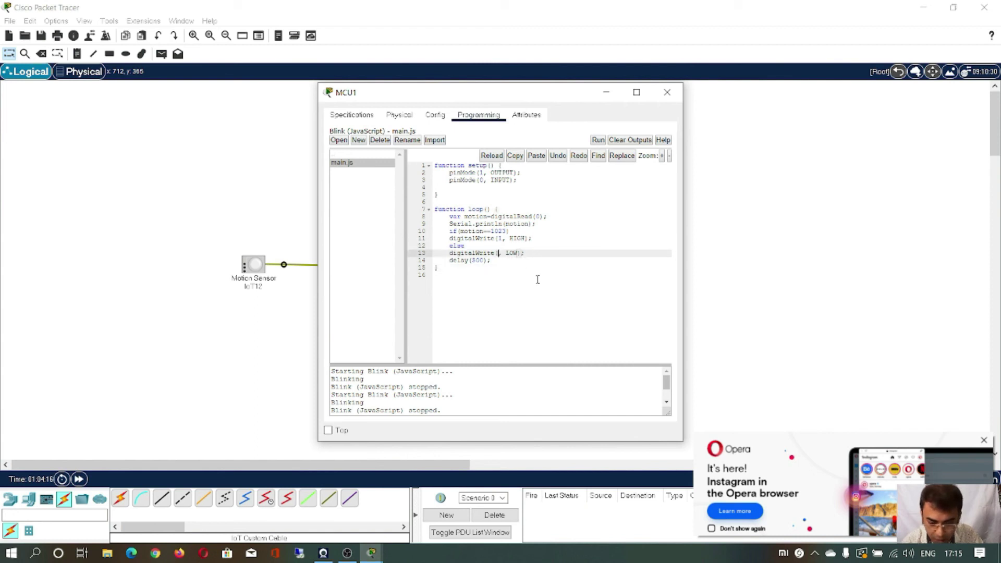
pyautogui.write('1')
# Remove the delay(500); statement at the end of the loop function
pyautogui.click(516, 264)
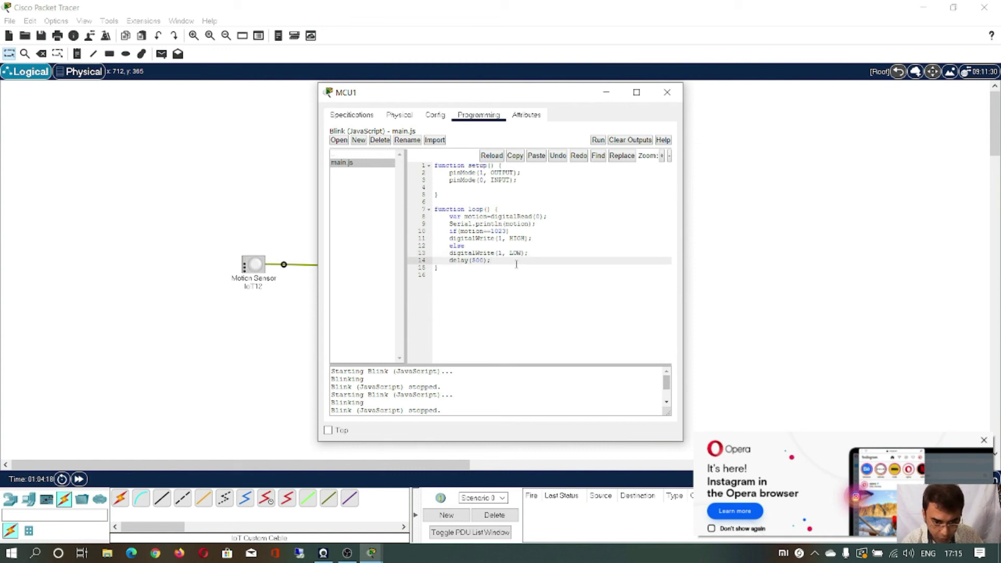
pyautogui.press('BackSpace')
pyautogui.press('BackSpace')
pyautogui.press('BackSpace')
pyautogui.press('BackSpace')
pyautogui.press('BackSpace')
pyautogui.press('BackSpace')
pyautogui.press('BackSpace')
pyautogui.press('BackSpace')
pyautogui.press('BackSpace')
pyautogui.press('BackSpace')
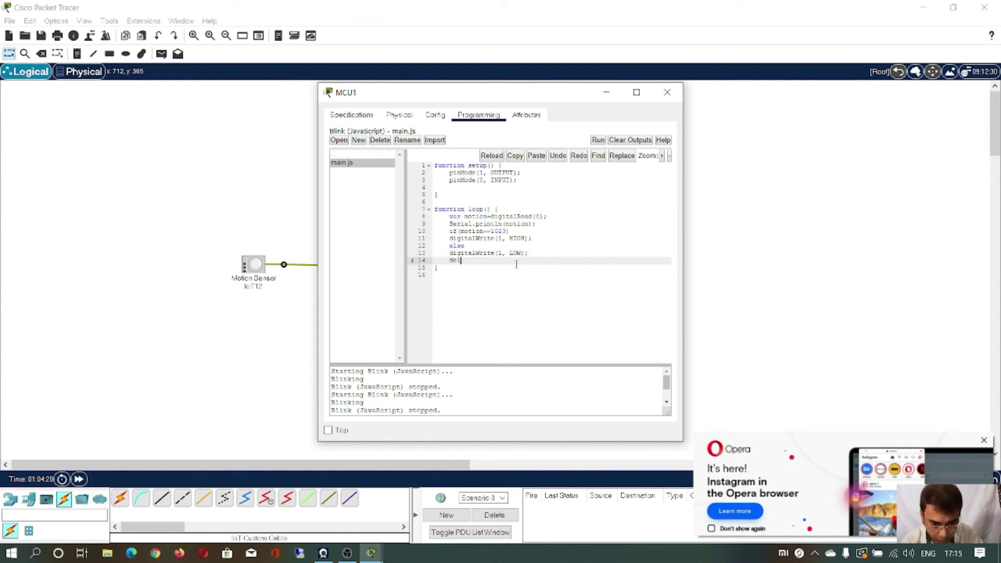
pyautogui.press('BackSpace')
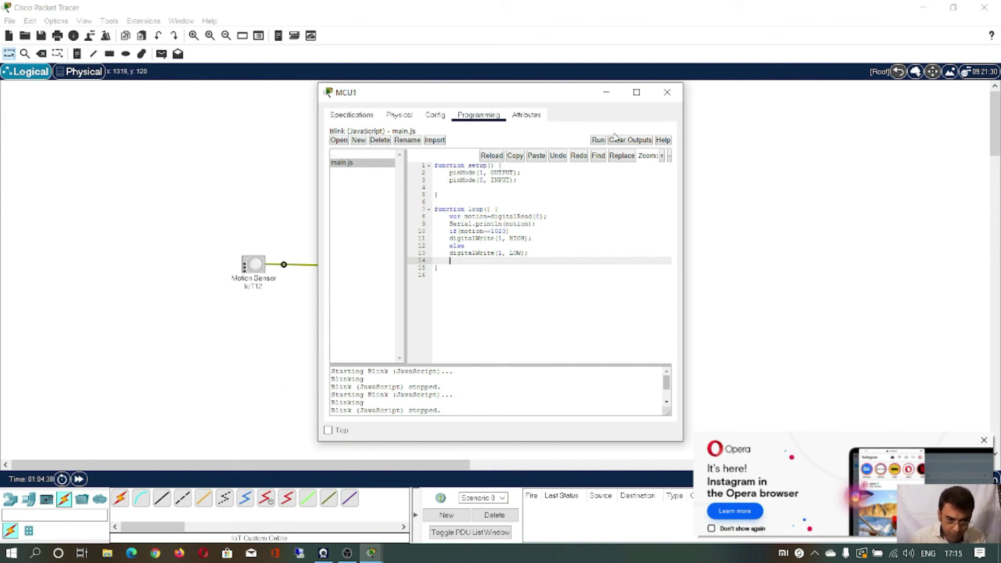
# Run the MCU program, uncover the circuit to test the alarm by triggering the motion sensor, and close the MCU window
pyautogui.moveTo(591, 98); pyautogui.dragTo(670, 102)
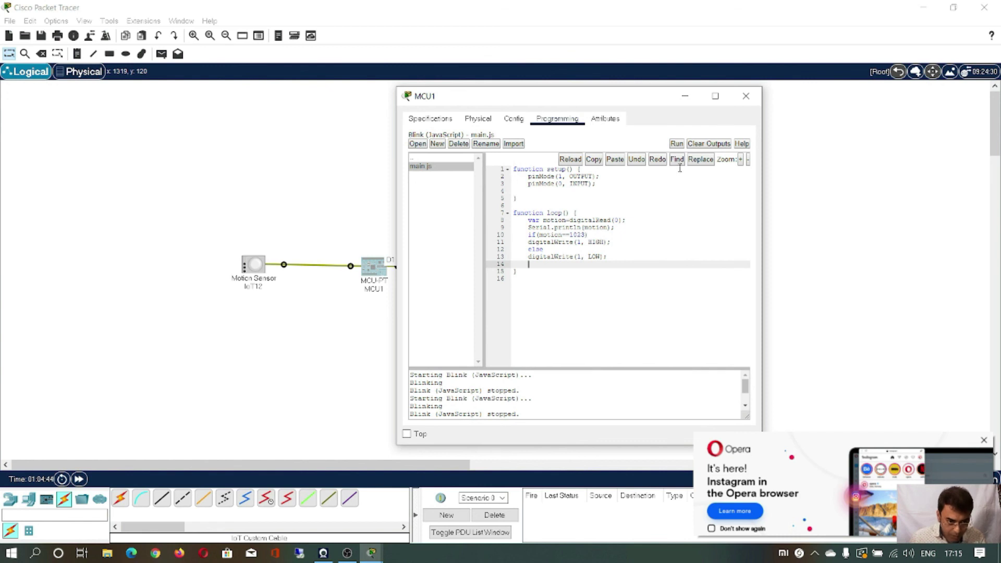
pyautogui.click(677, 144)
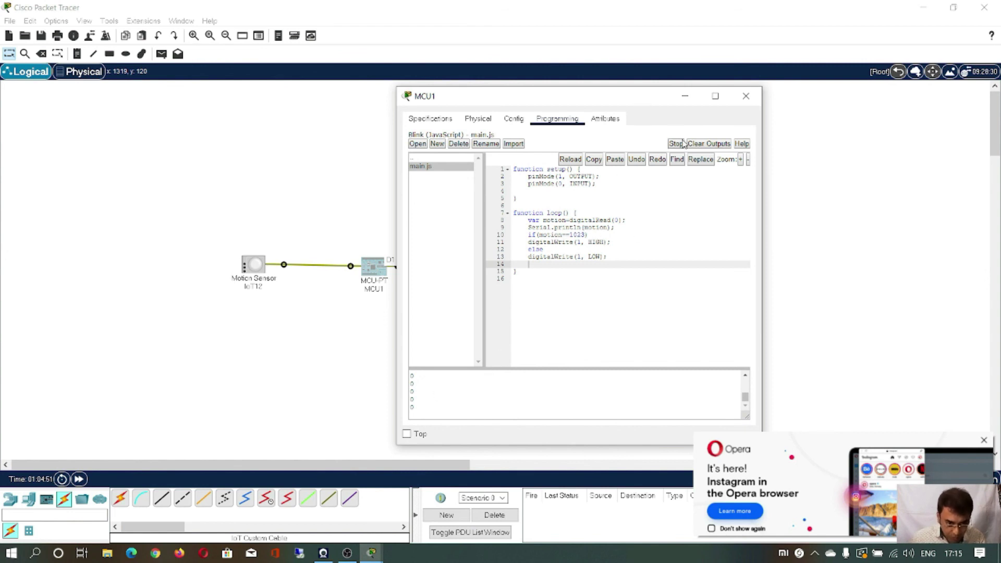
pyautogui.moveTo(640, 103); pyautogui.dragTo(803, 144)
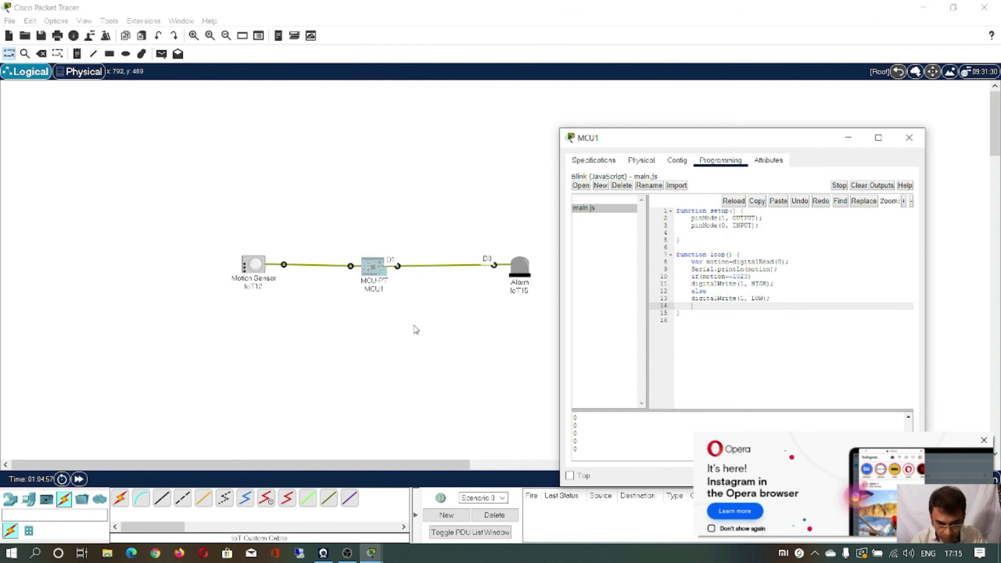
pyautogui.moveTo(263, 268)
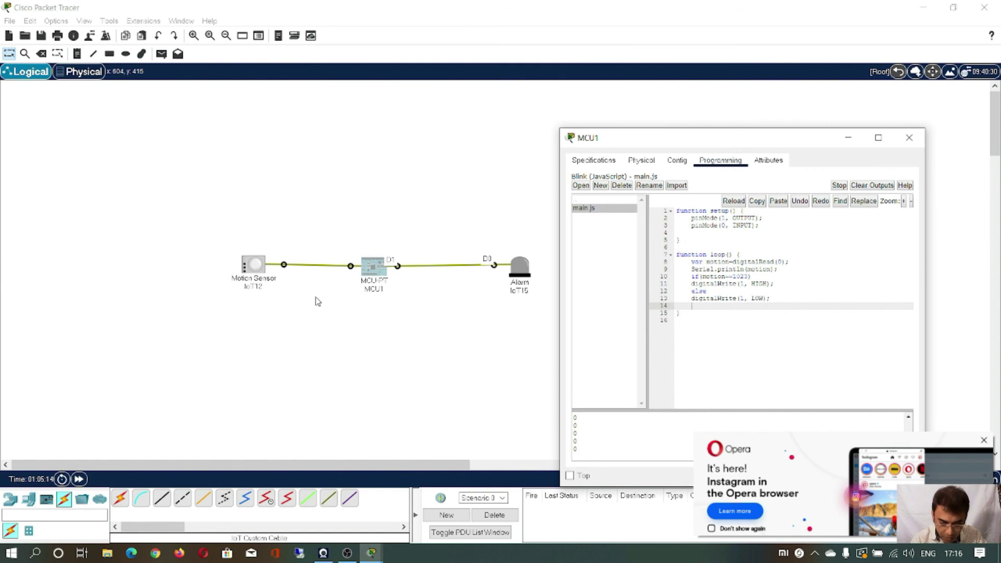
pyautogui.keyDown('alt'); pyautogui.click(263, 272); pyautogui.keyUp('alt')
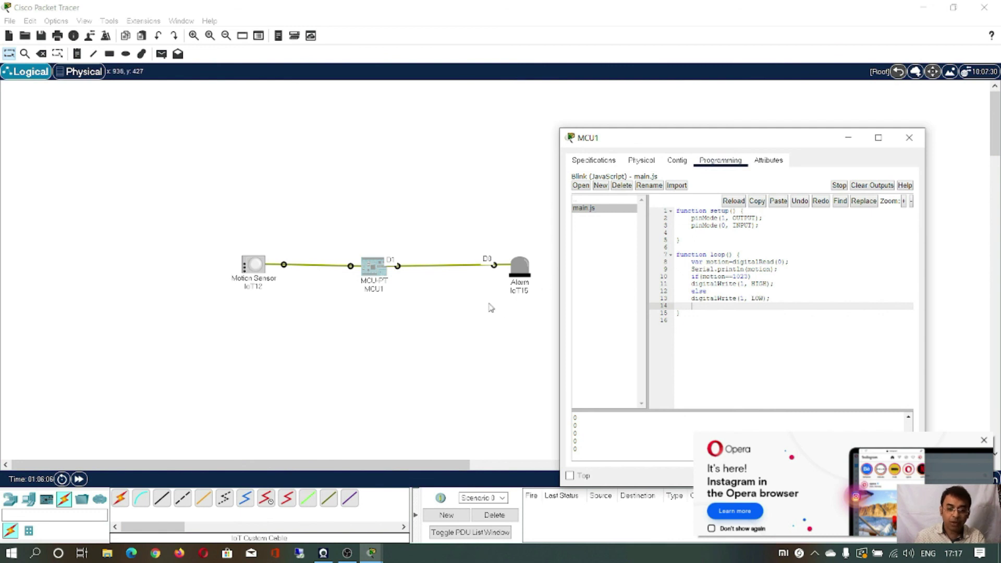
pyautogui.click(909, 143)
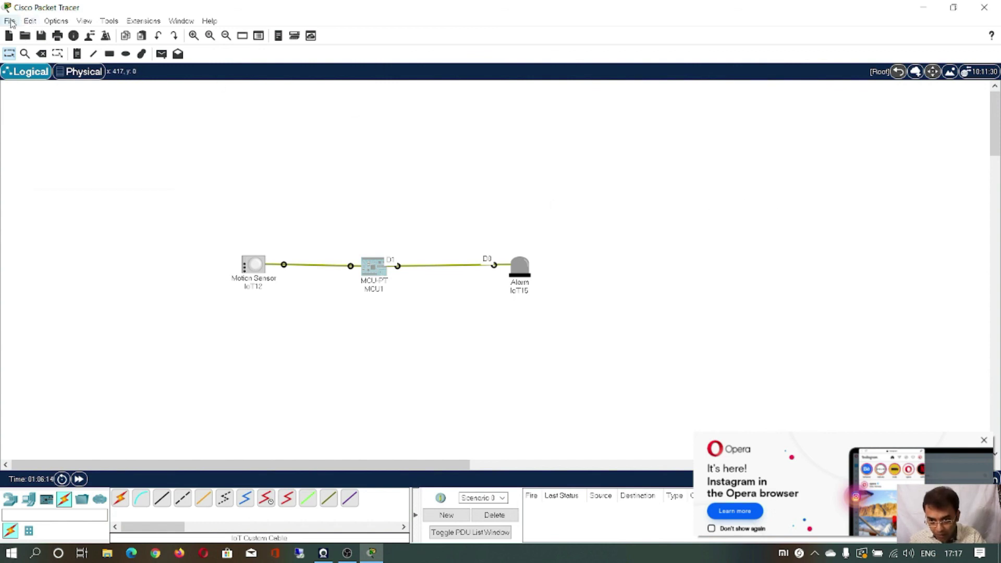
# Save the network as a new Packet Tracer activity file named Motion_Detection in the saves folder
pyautogui.click(9, 20)
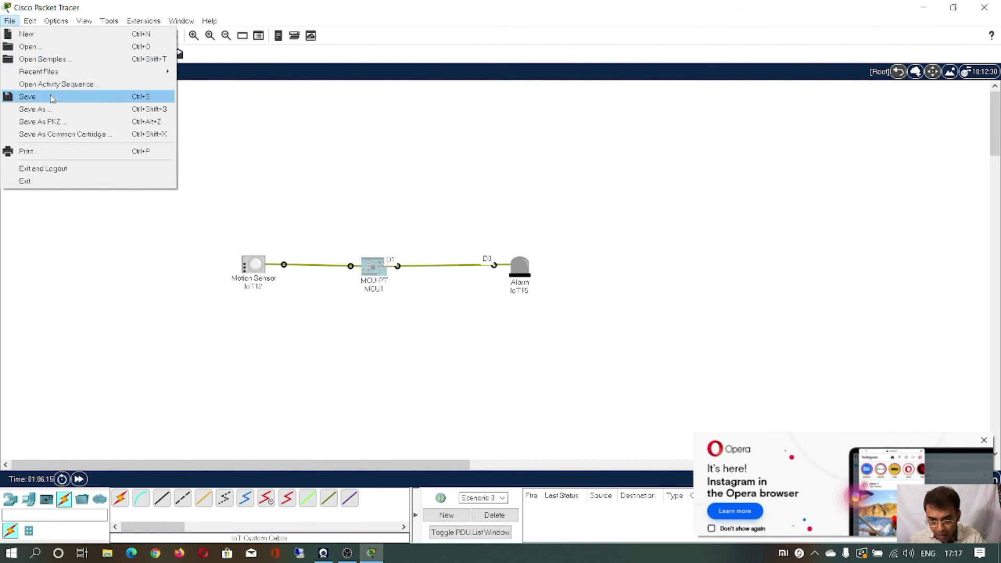
pyautogui.click(52, 110)
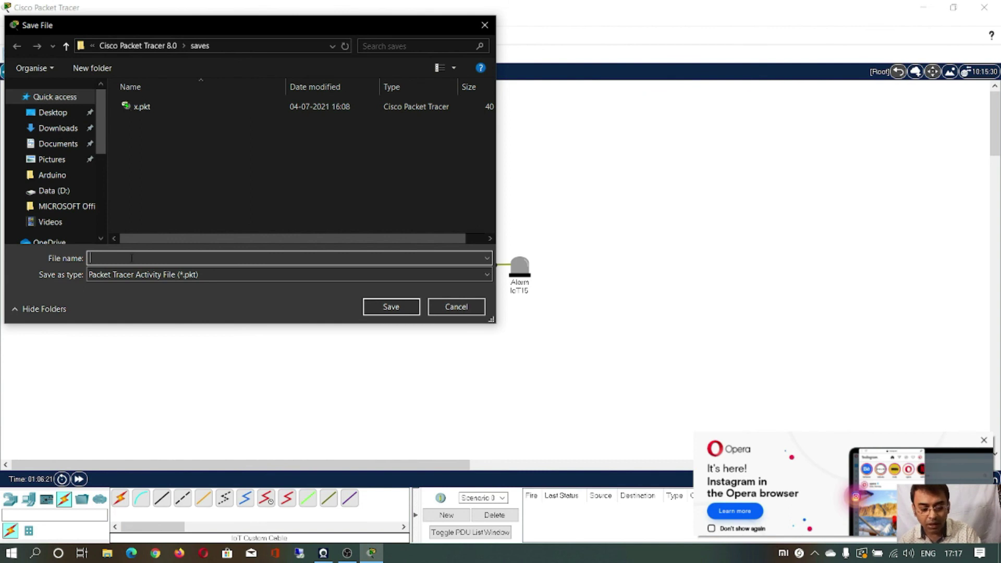
pyautogui.write('Moti')
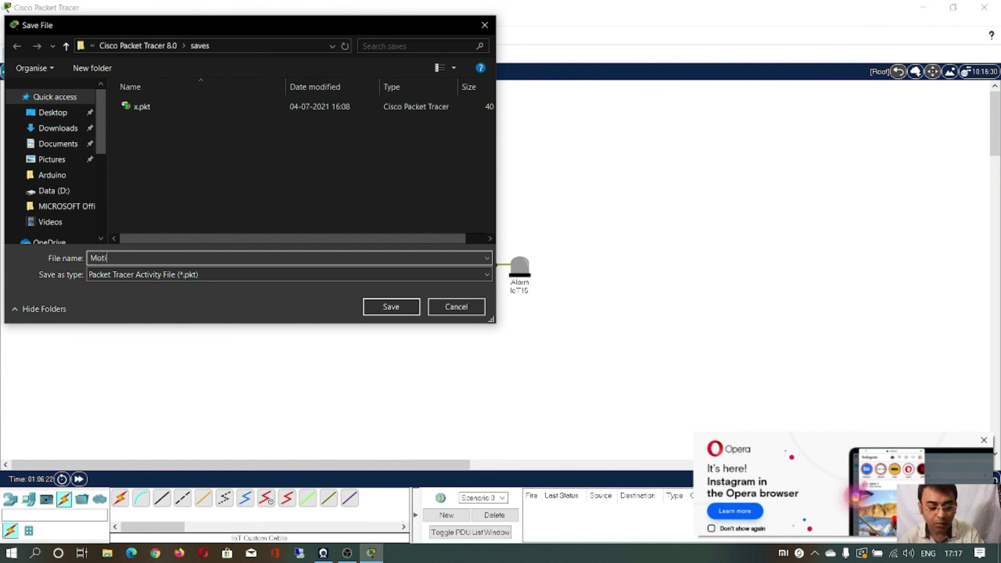
pyautogui.write('on_')
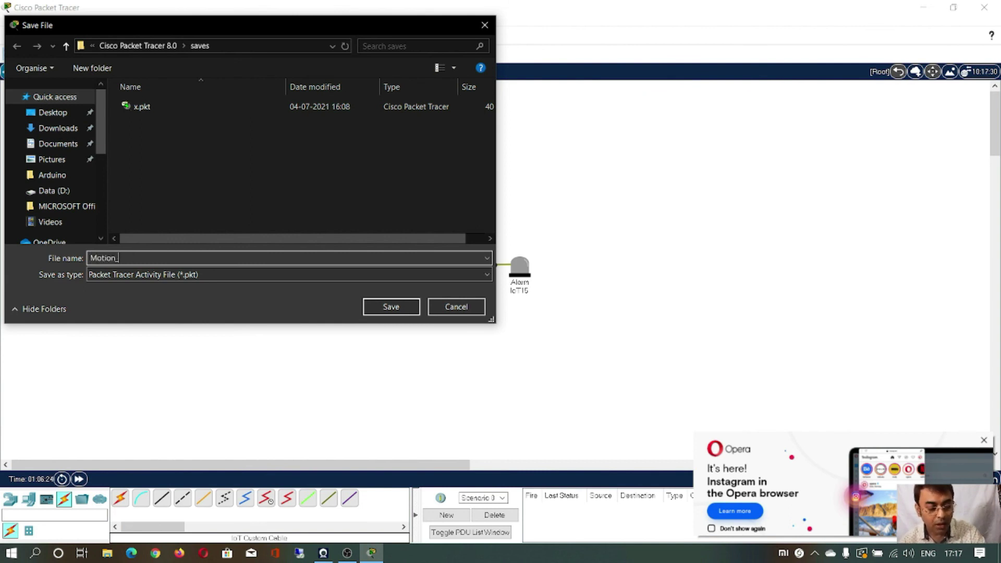
pyautogui.write('Det')
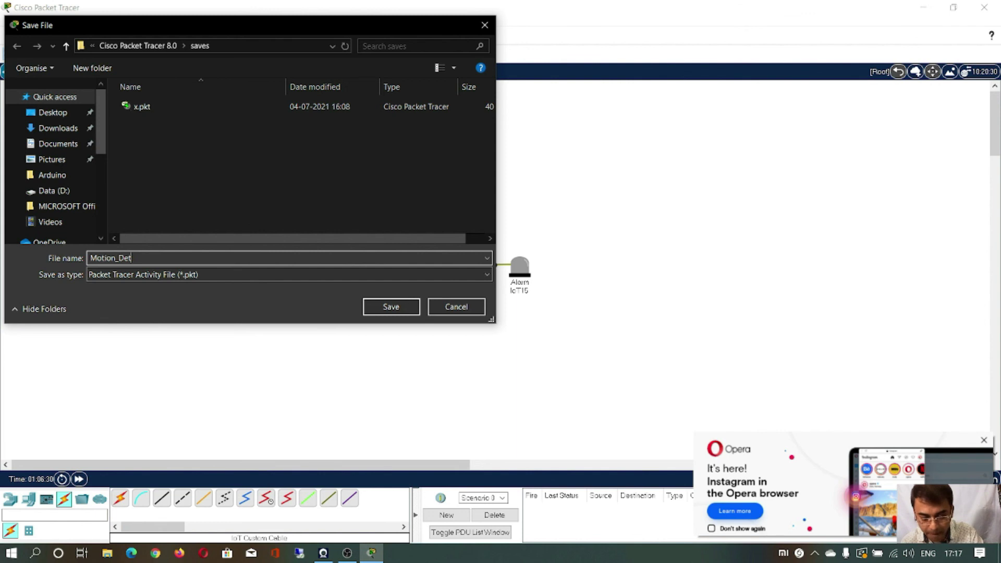
pyautogui.write('e')
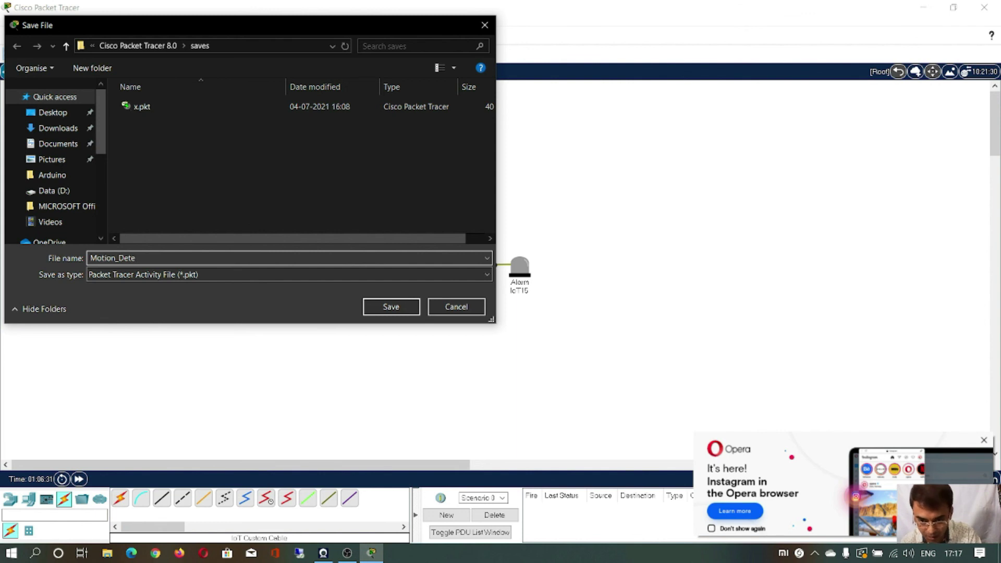
pyautogui.write('ction')
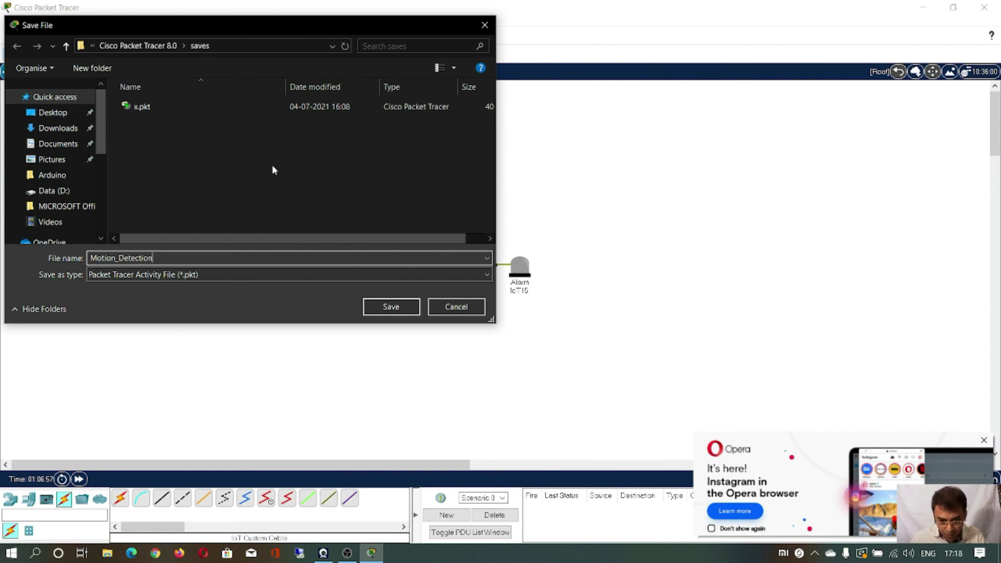
pyautogui.click(398, 311)
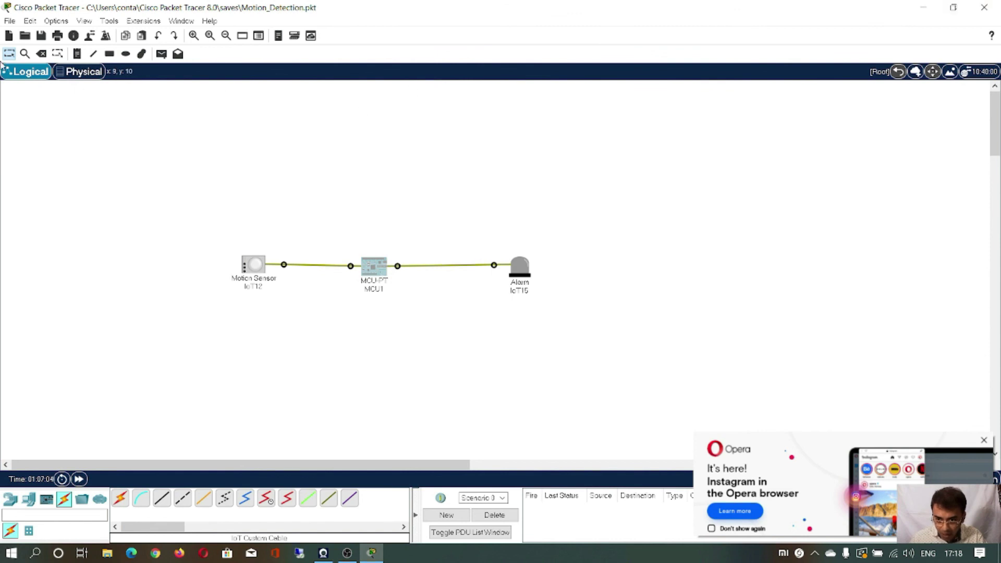
# Reopen Motion_Detection.pkt from the saves folder, saving the current network's changes first
pyautogui.click(10, 20)
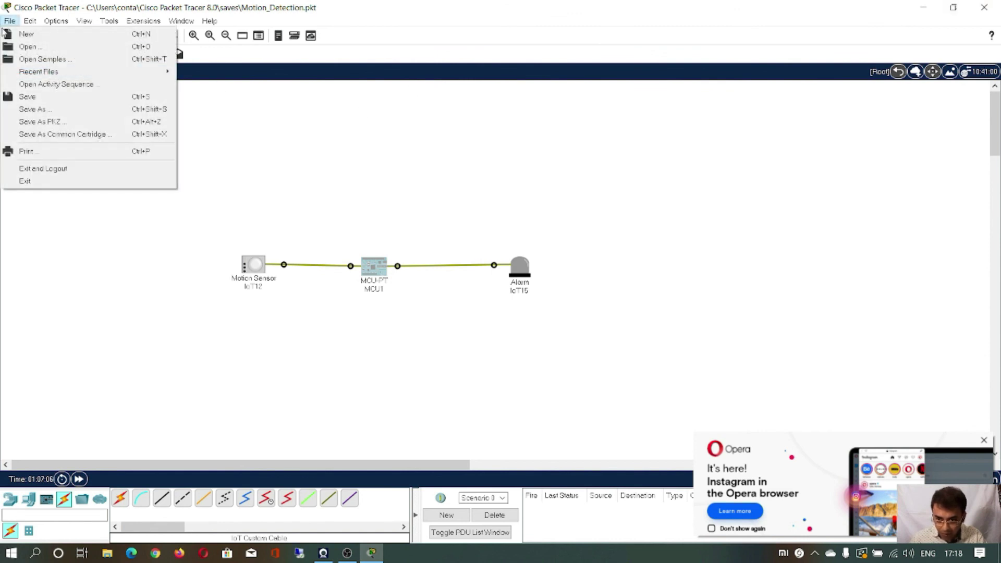
pyautogui.click(20, 47)
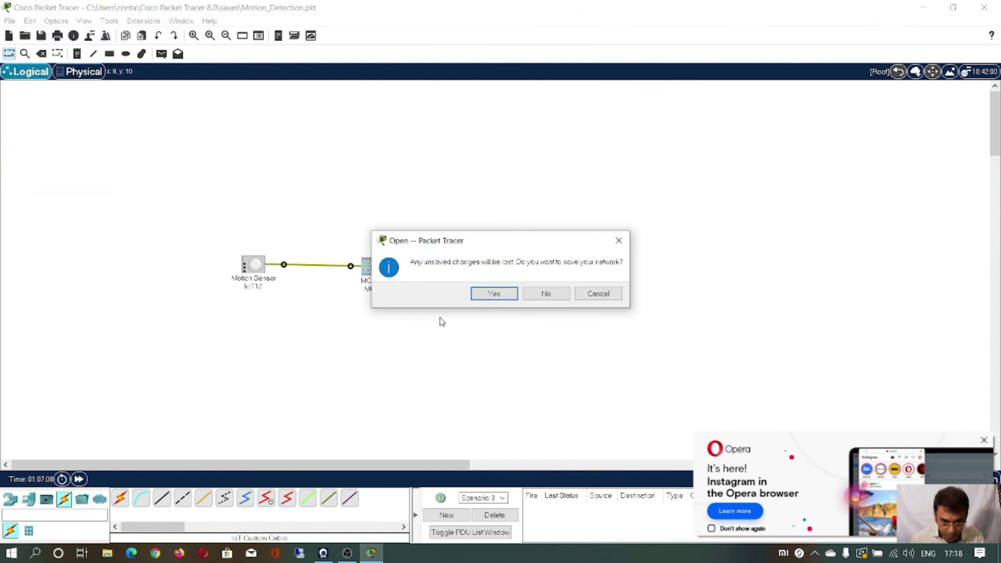
pyautogui.click(490, 300)
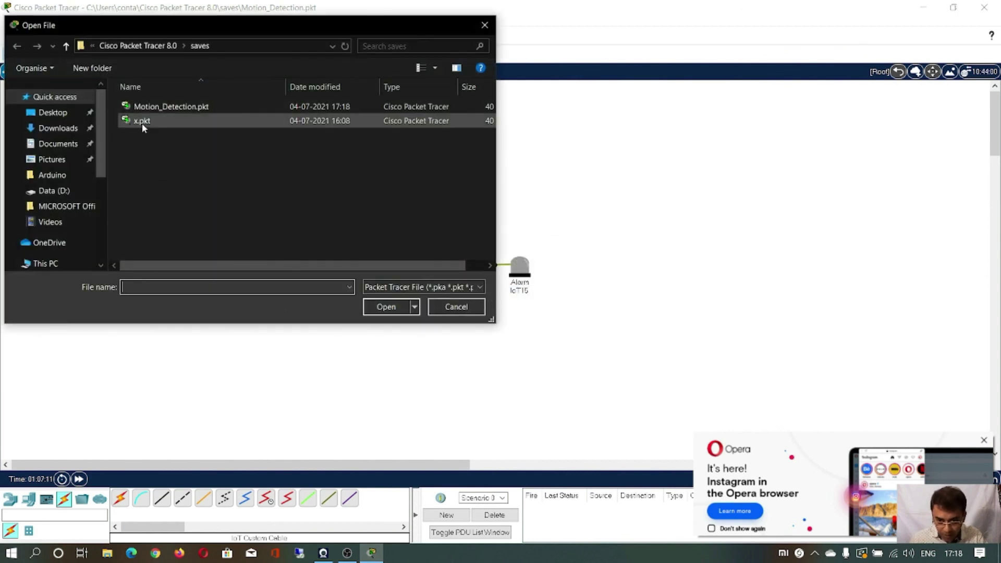
pyautogui.click(175, 110)
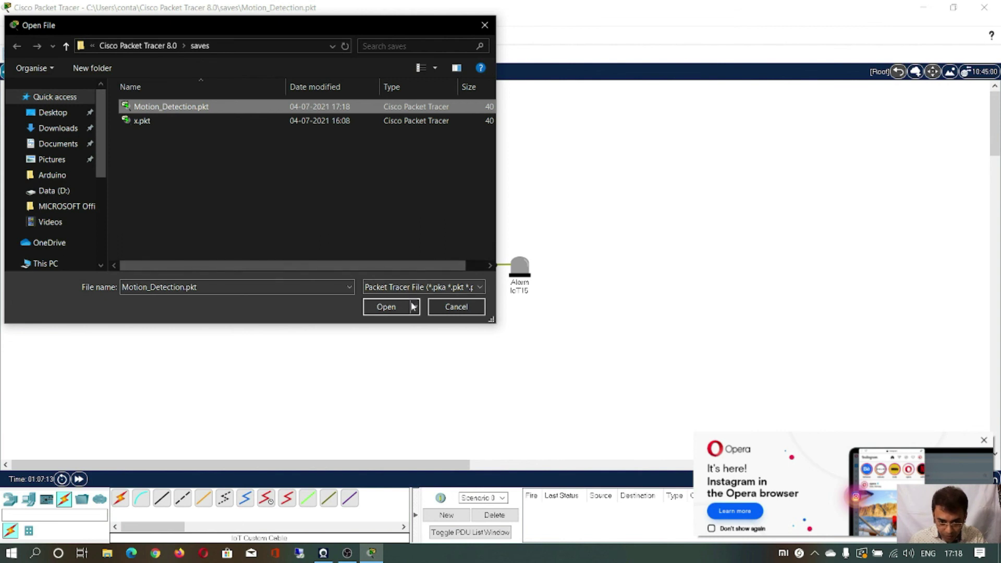
pyautogui.click(386, 307)
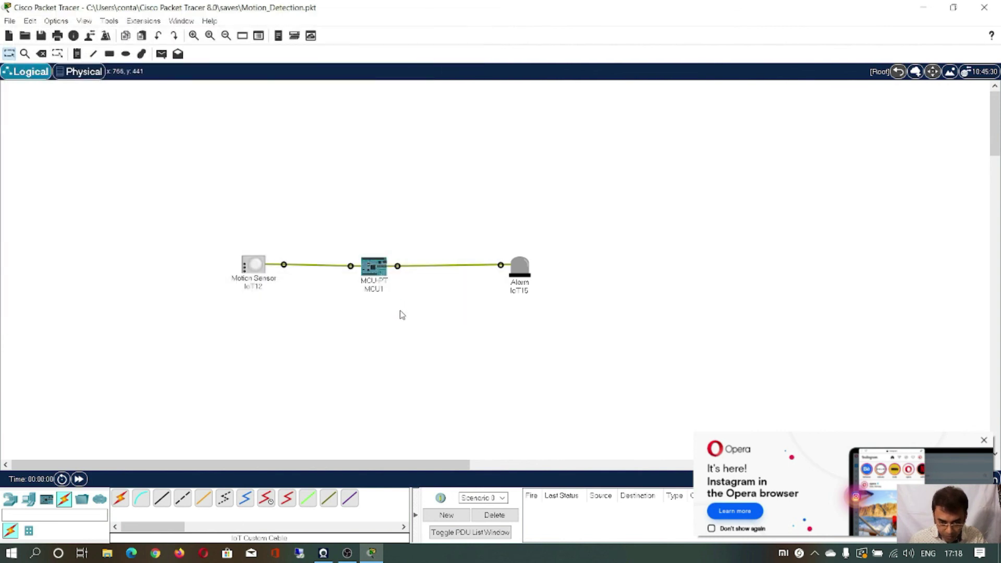